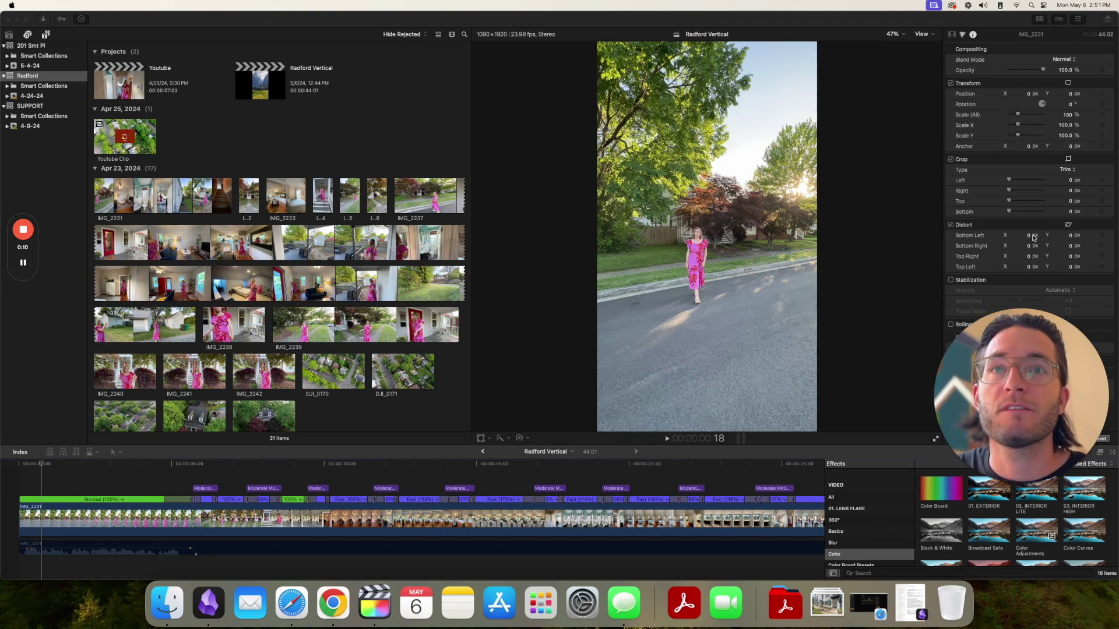
Play the existing walkthrough project from the beginning to review it.
left_click(29, 466)
left_click(16, 466)
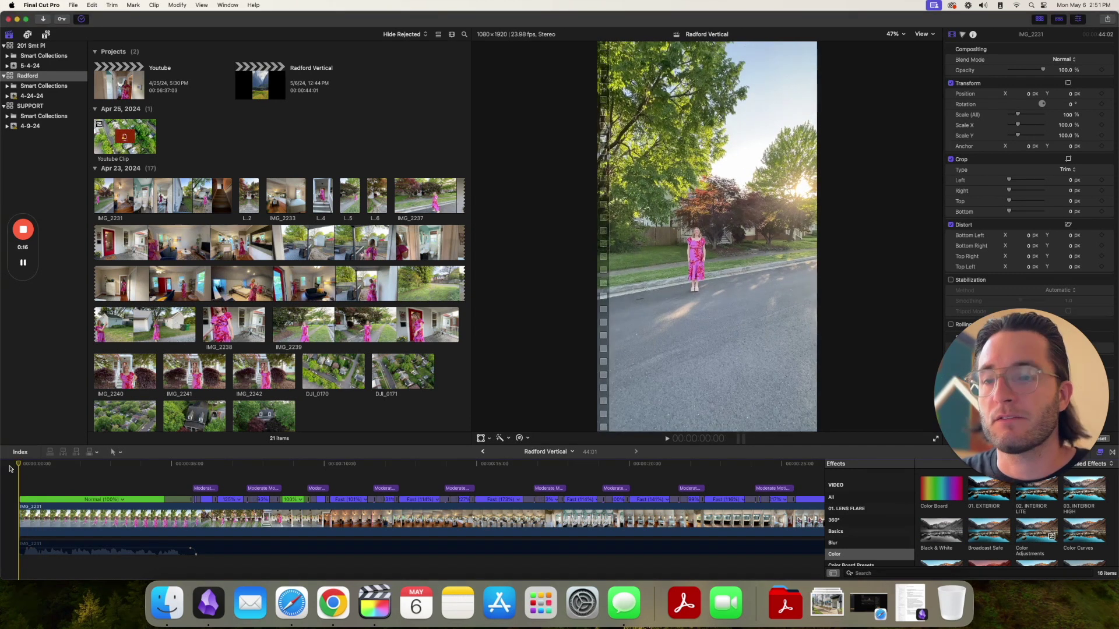
key("space")
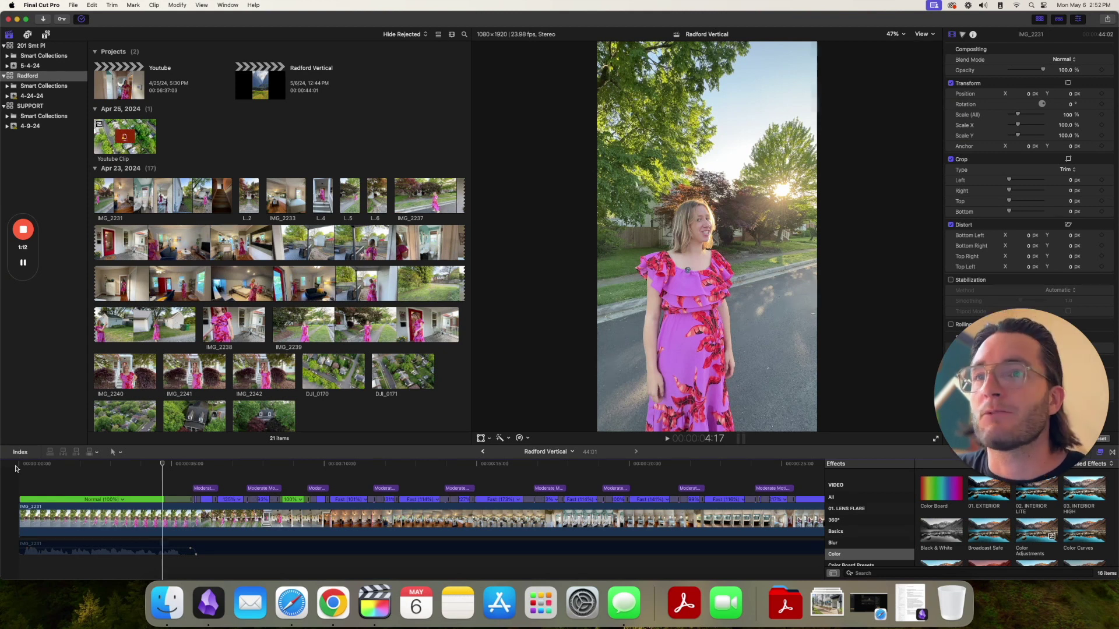
key("space")
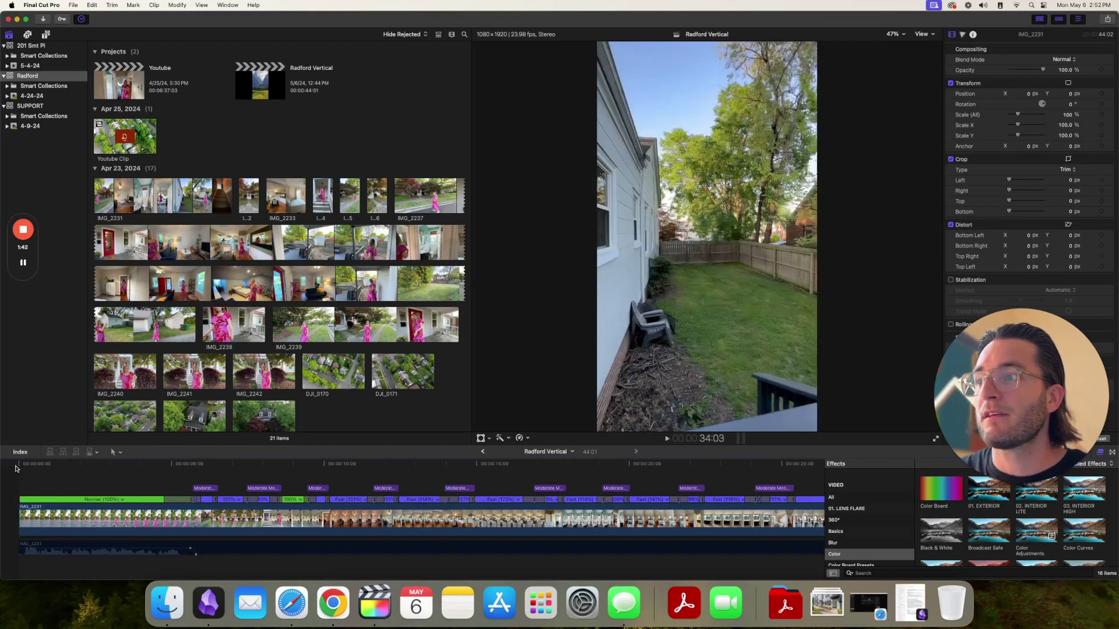
left_click(15, 468)
key("space")
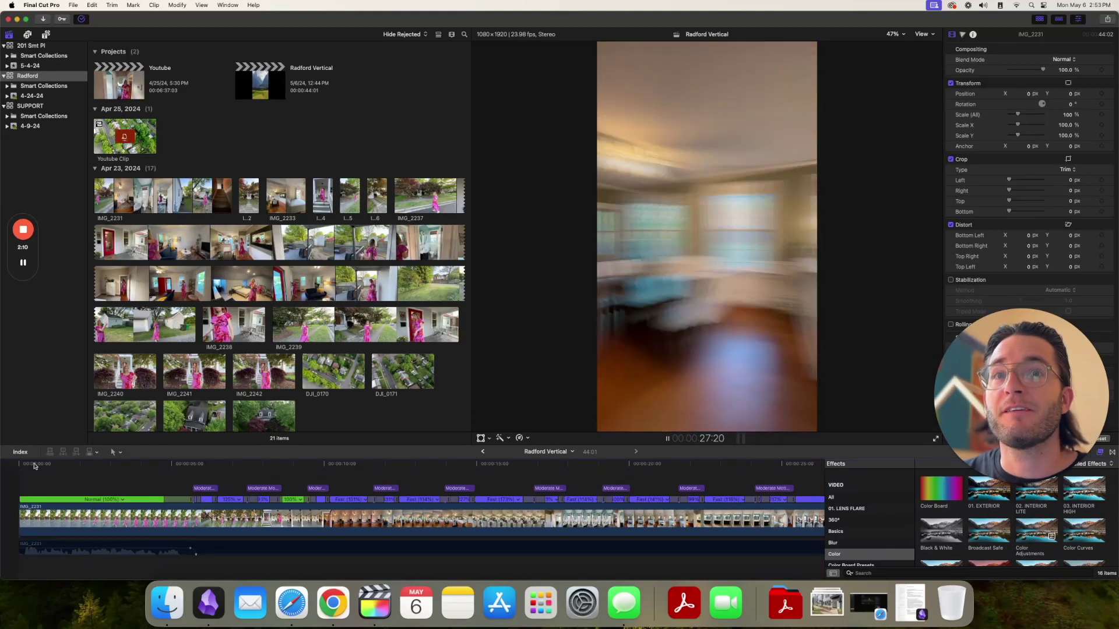
left_click(19, 464)
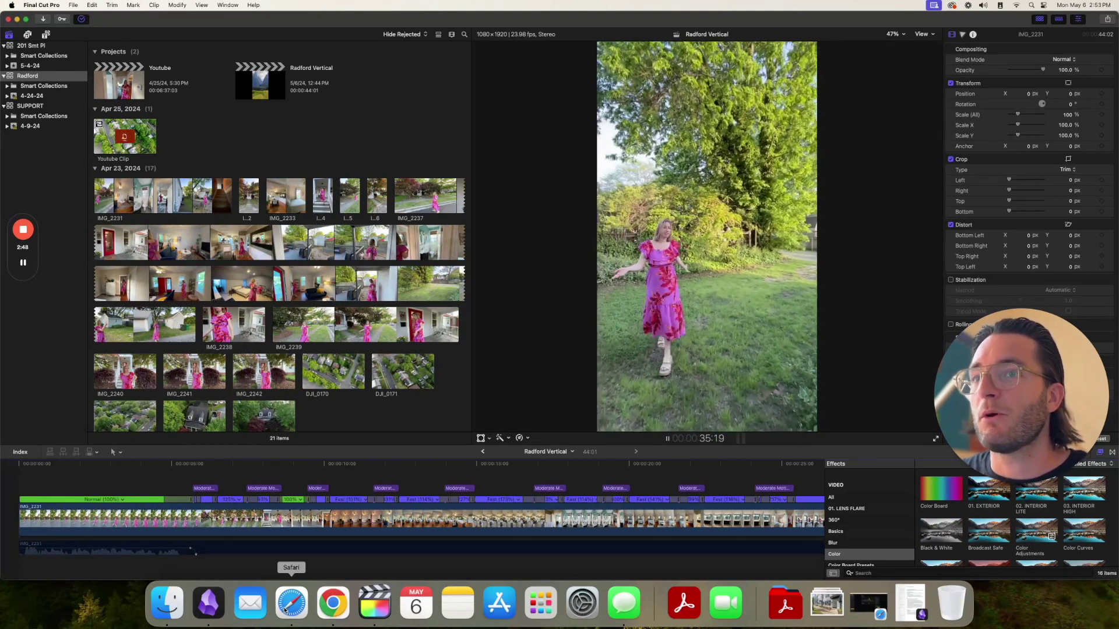
Look up the Motion Blur Plugin product page in the web browser, then return to the editor.
left_click(325, 611)
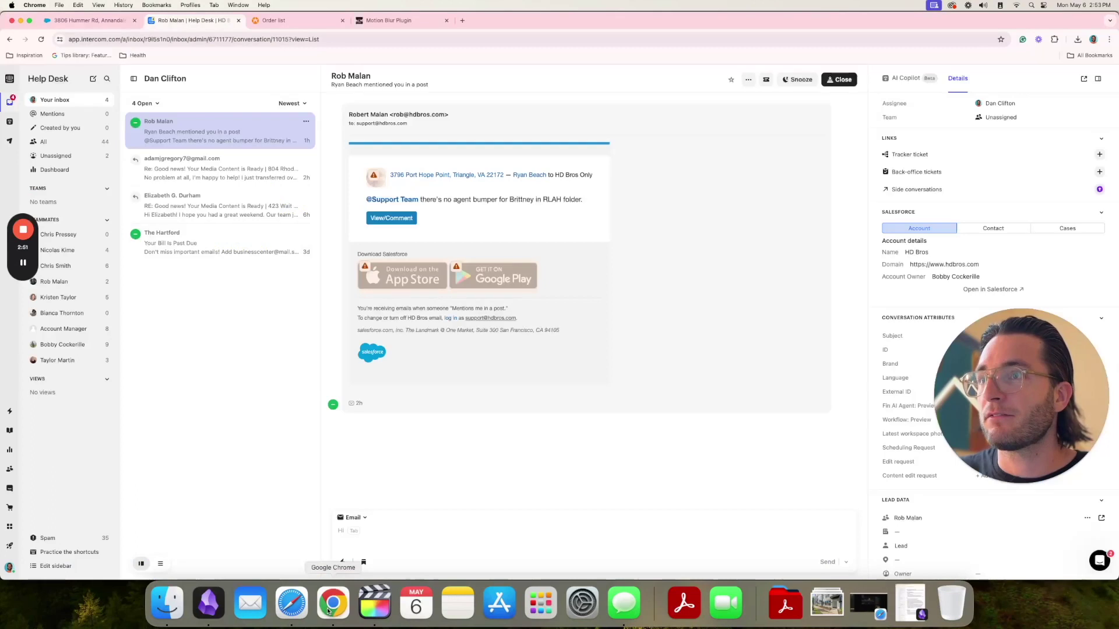
left_click(411, 27)
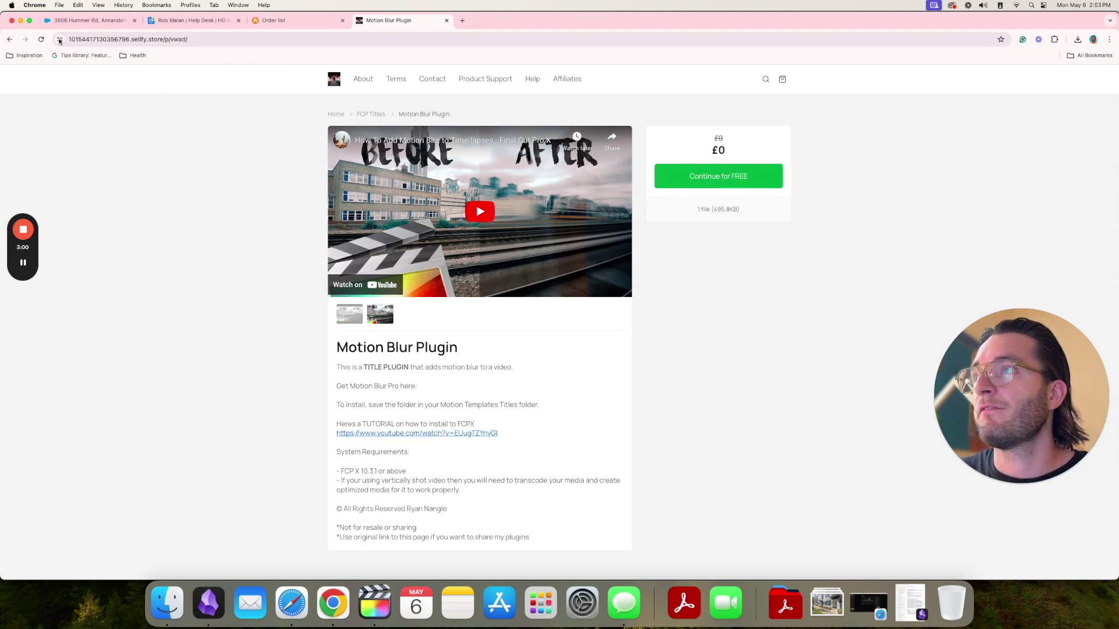
left_click(20, 21)
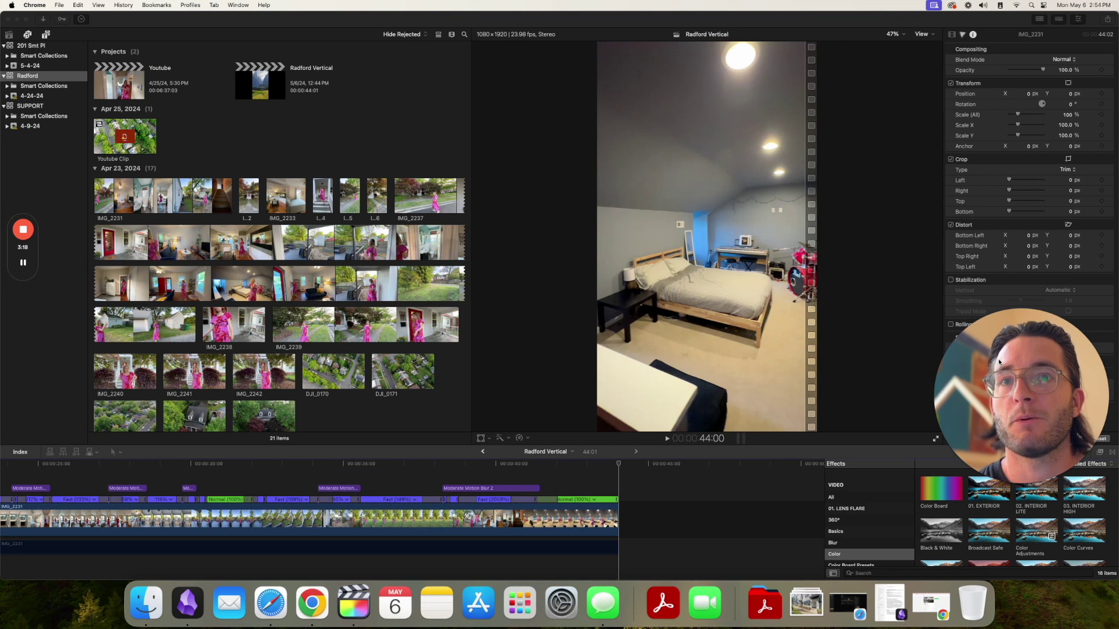
Scrub to about one second in and play the project's opening.
scroll(671, 535, "left", 3)
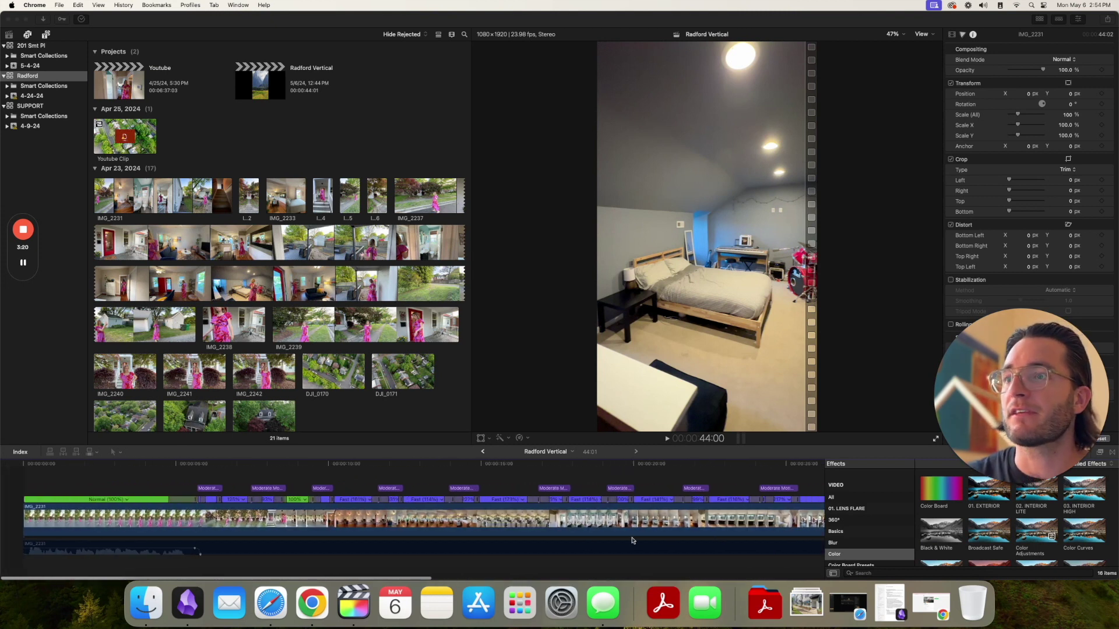
scroll(632, 540, "right", 1)
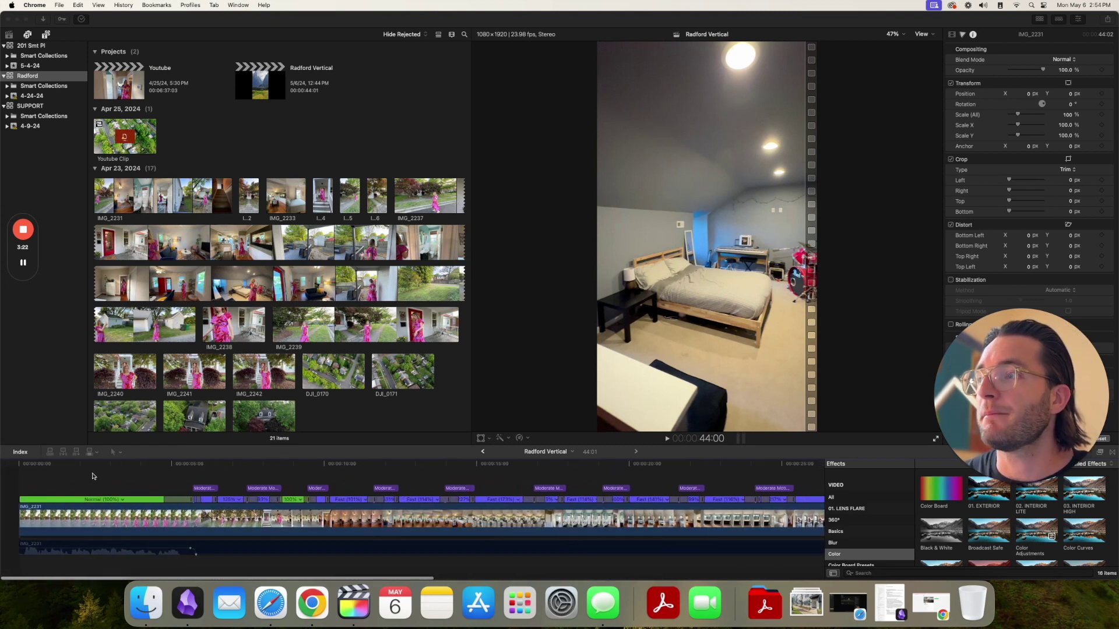
left_click(65, 465)
left_click_drag(65, 465, 179, 464)
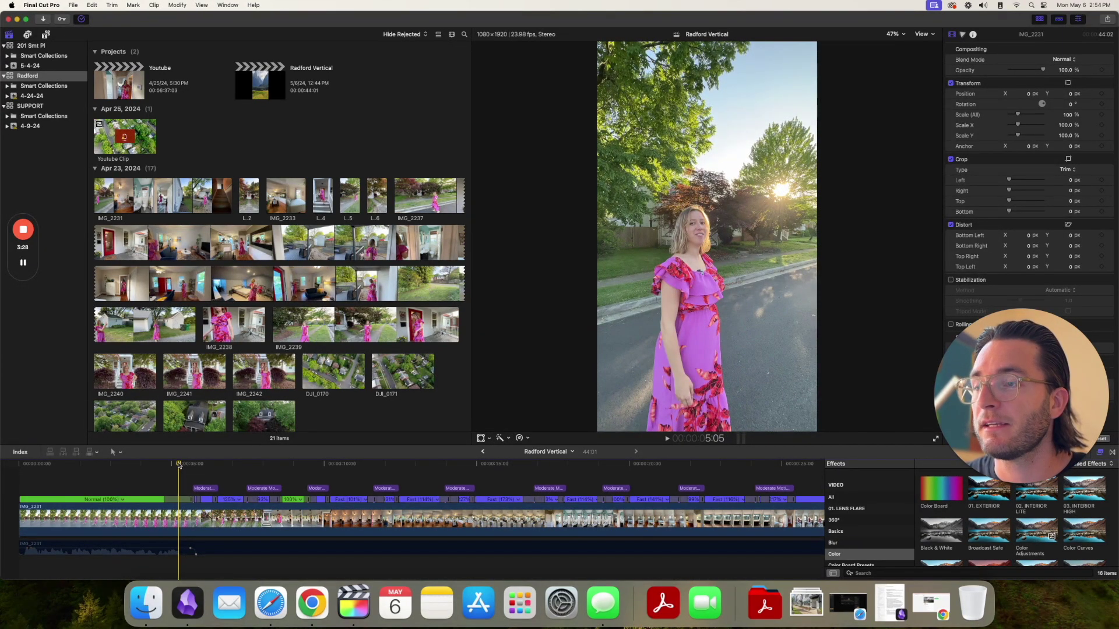
mouse_move(179, 464)
left_mouse_down()
mouse_move(32, 468)
mouse_move(160, 470)
left_mouse_up()
mouse_move(138, 547)
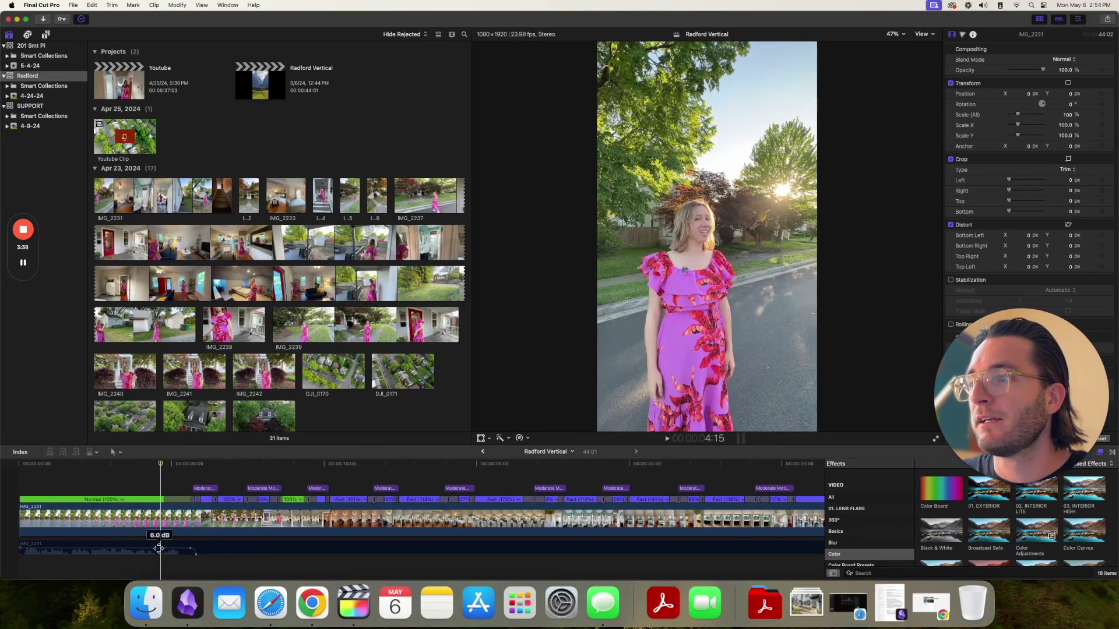
mouse_move(193, 550)
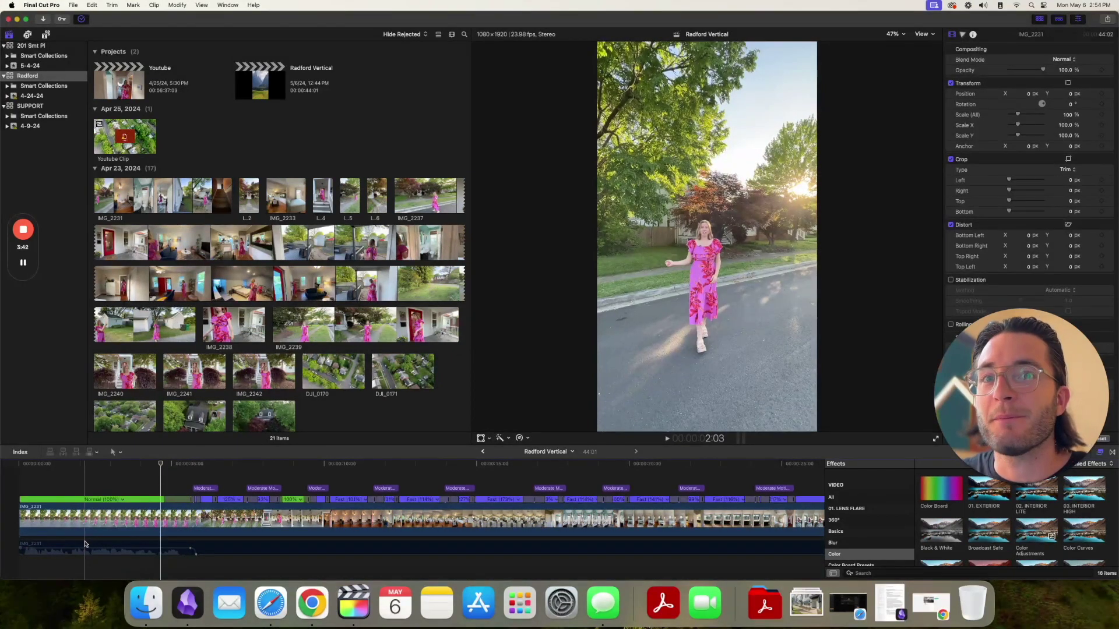
key("space")
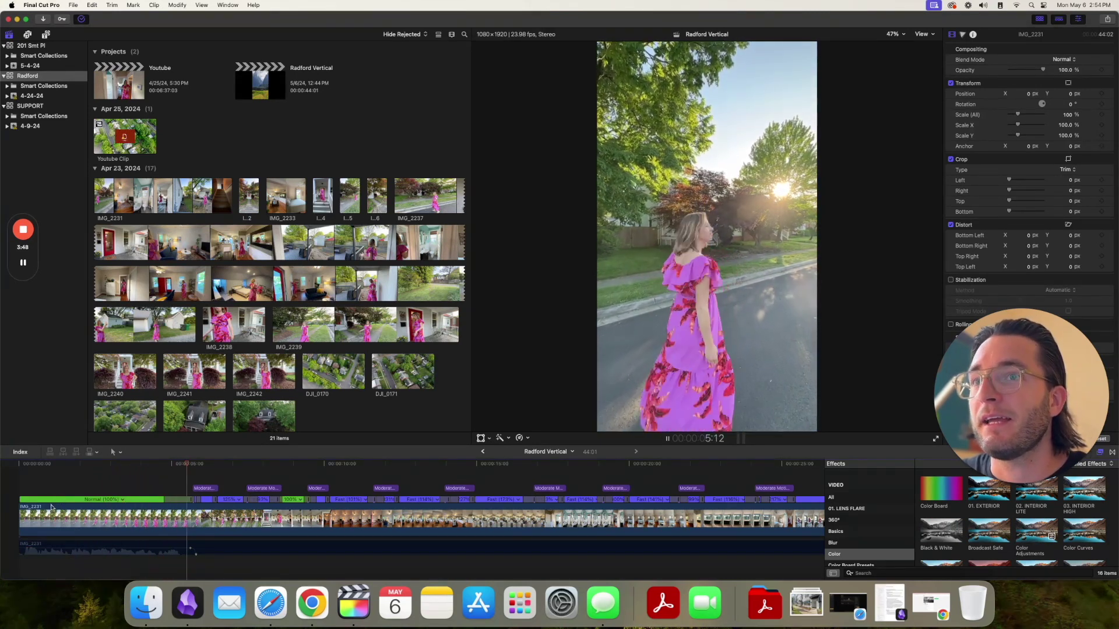
key("space")
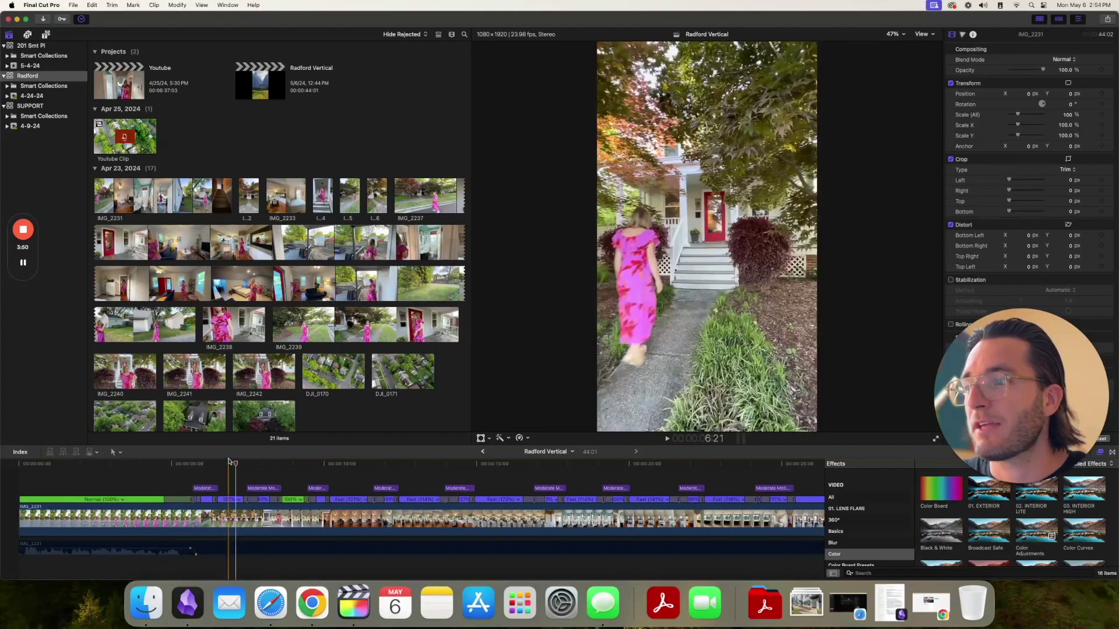
Zoom in on the first Moderate Motion Blur 2 title and preview its speed ramp.
left_click(201, 464)
key("space")
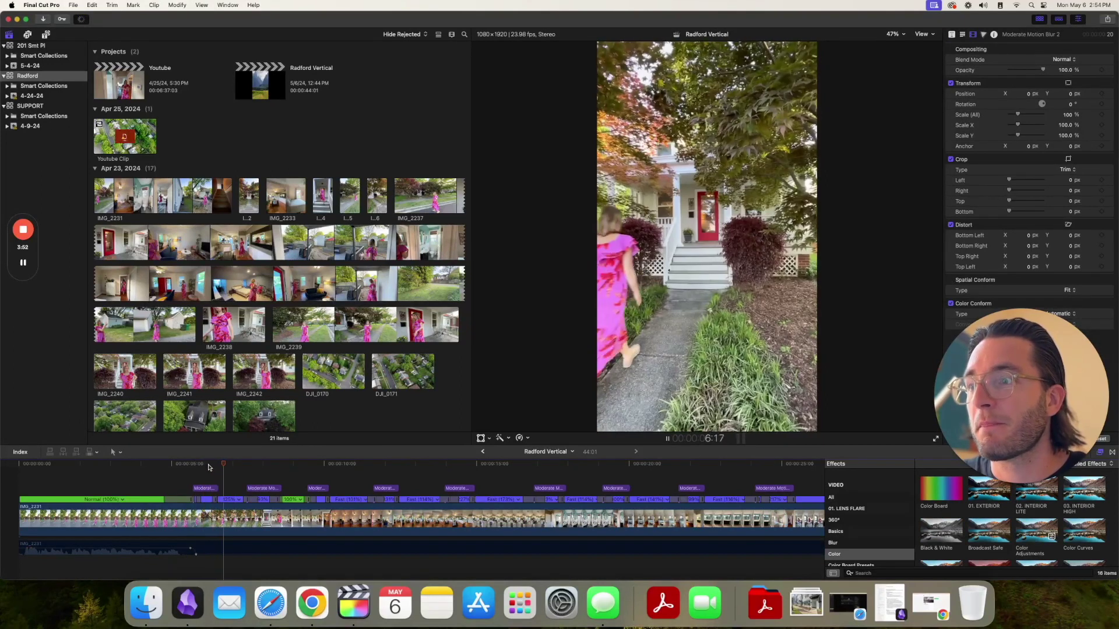
key("space")
key("super+equal")
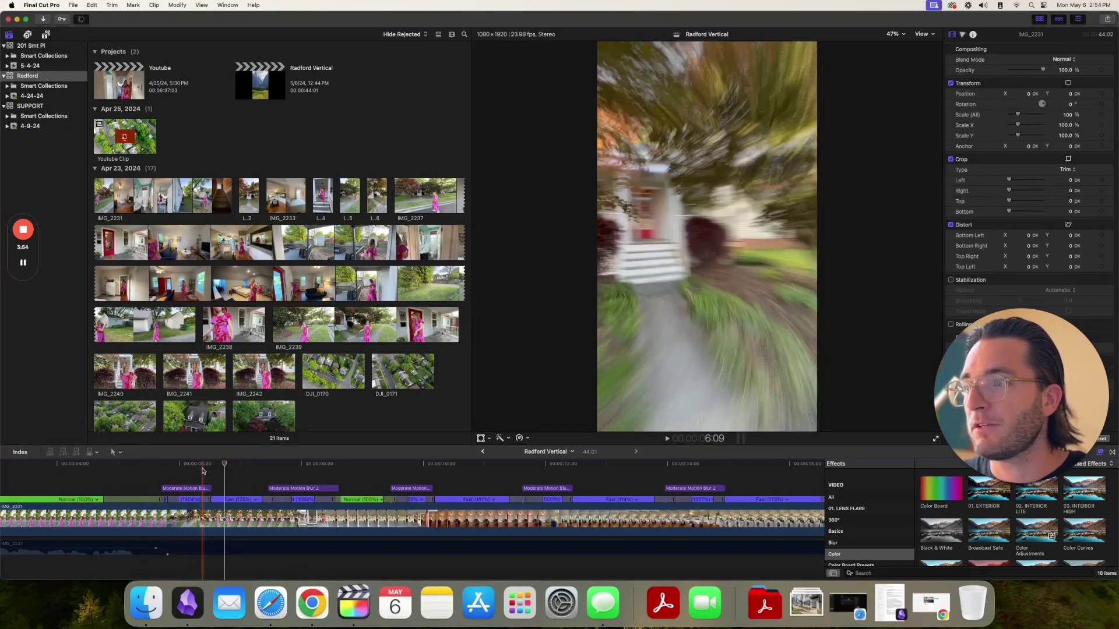
key("super+equal")
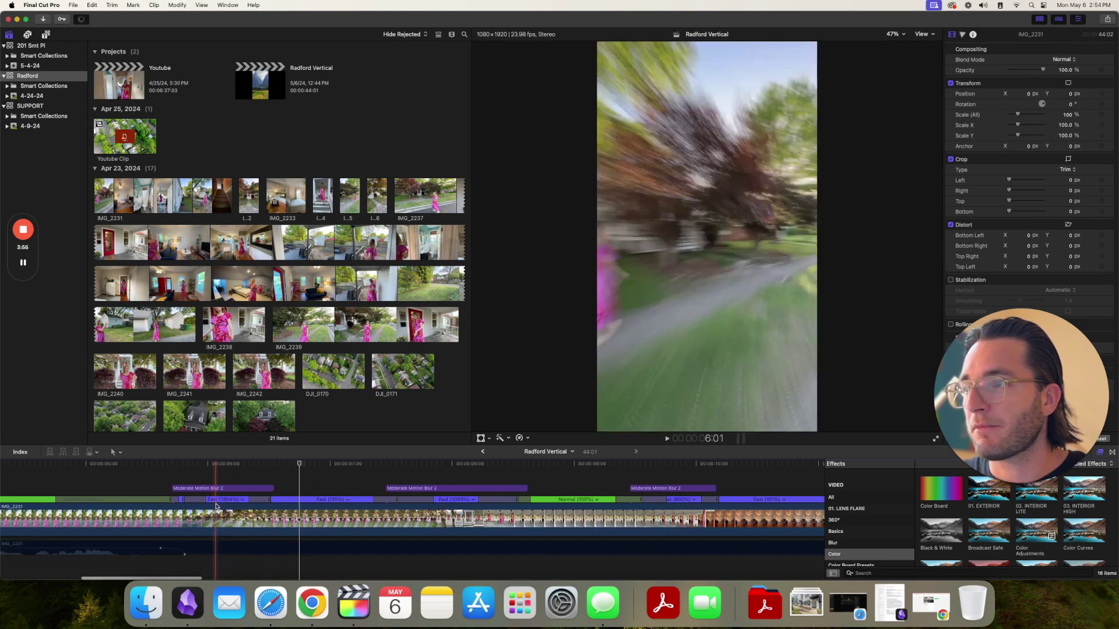
left_click(241, 488)
key("space")
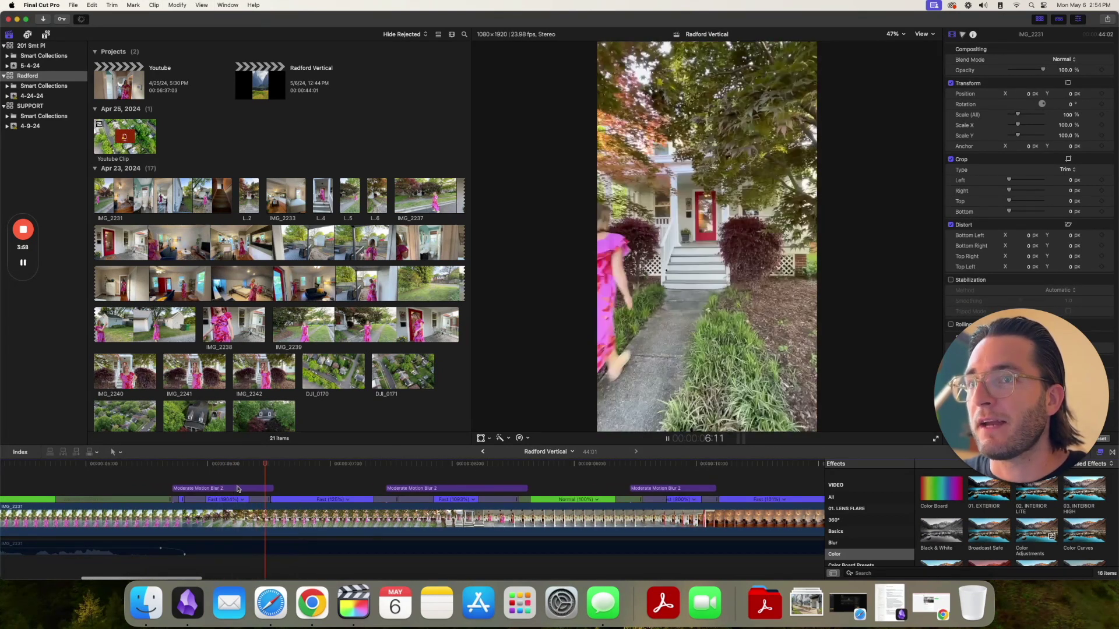
key("space")
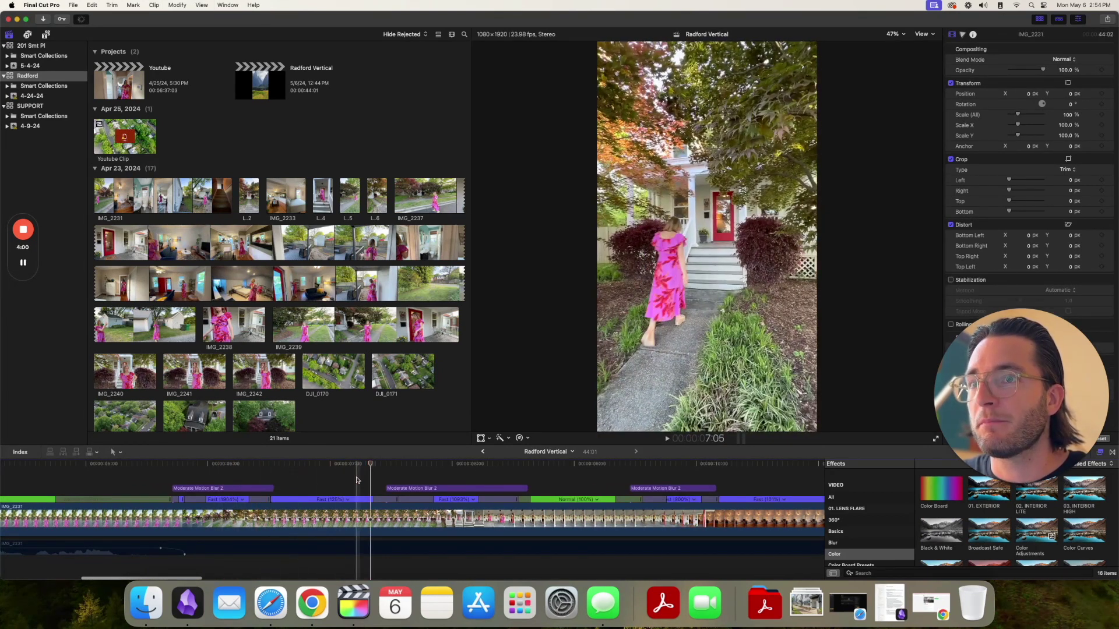
Replay the blurred ramp from just before the Moderate Motion Blur 2 title.
left_click(420, 488)
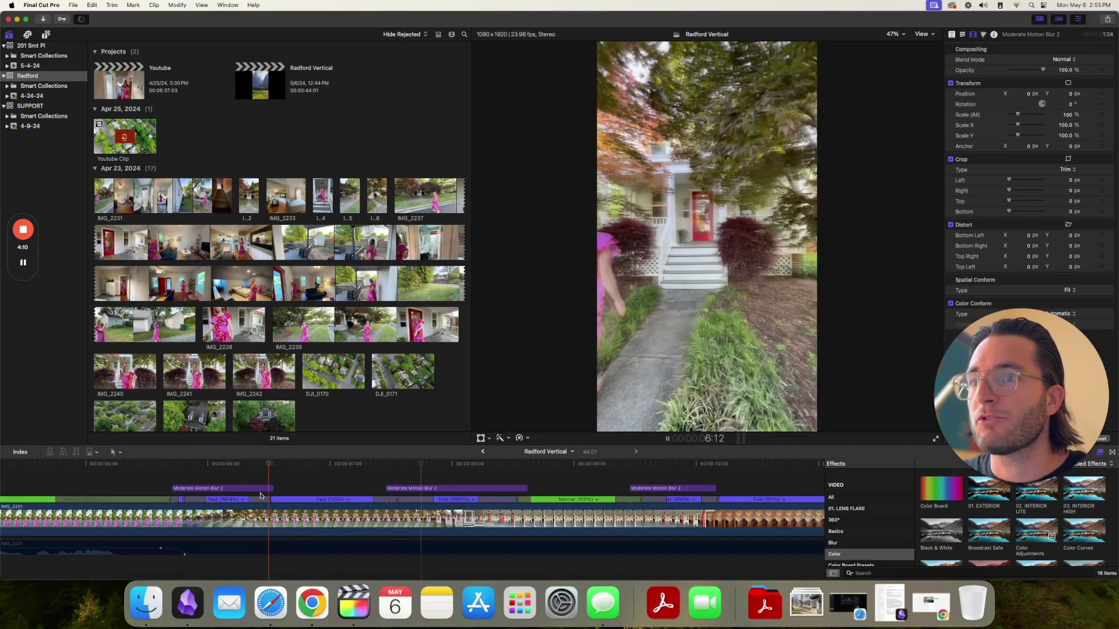
left_click(355, 499)
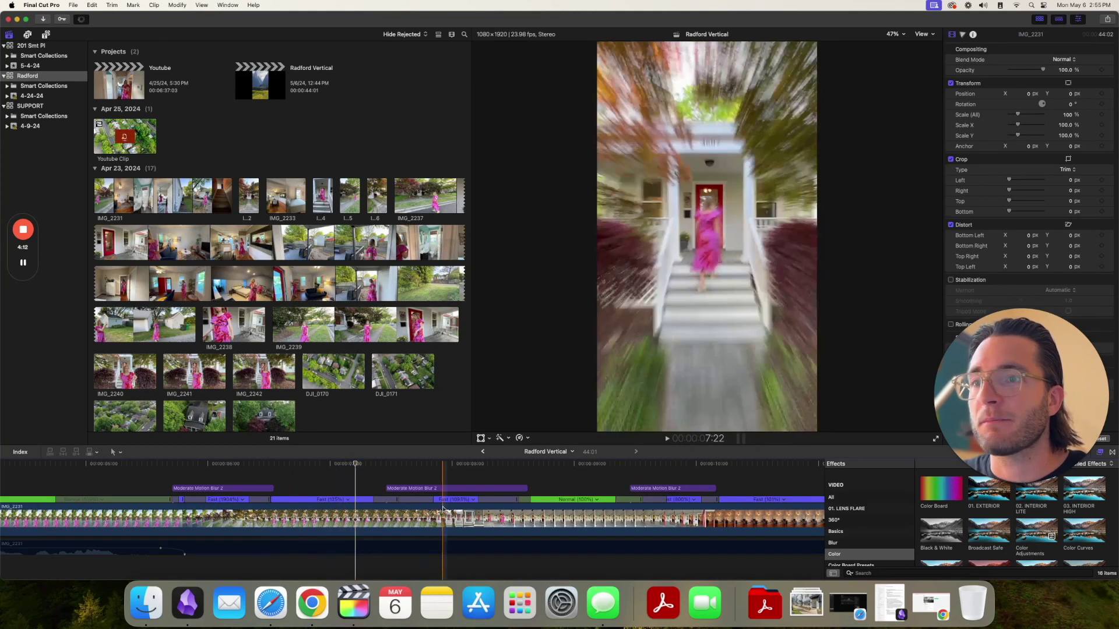
left_click(253, 493)
key("space")
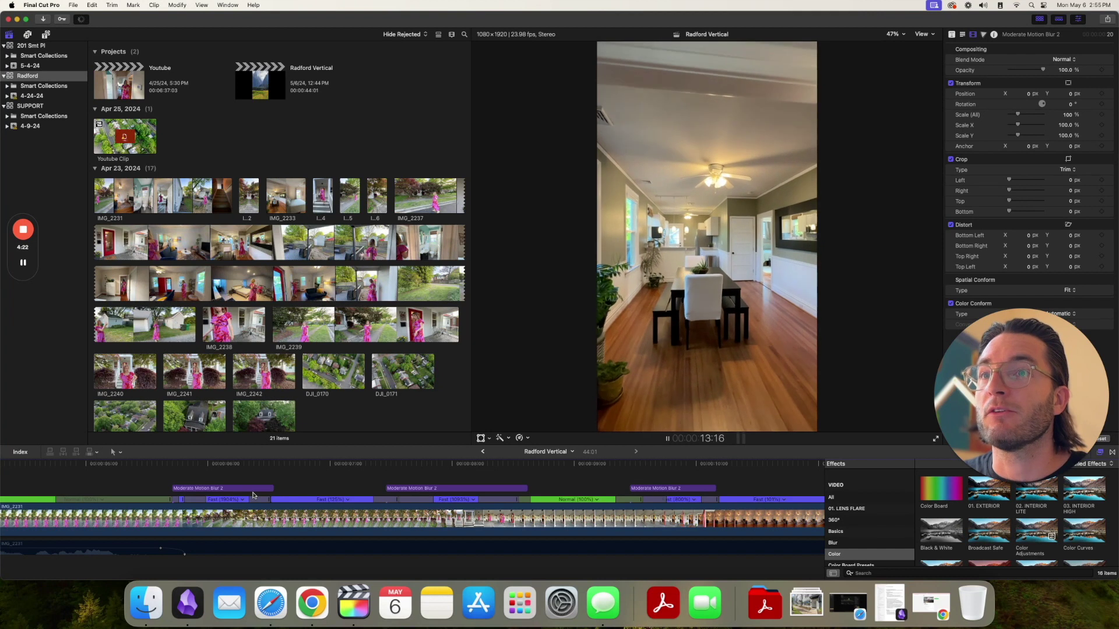
key("space")
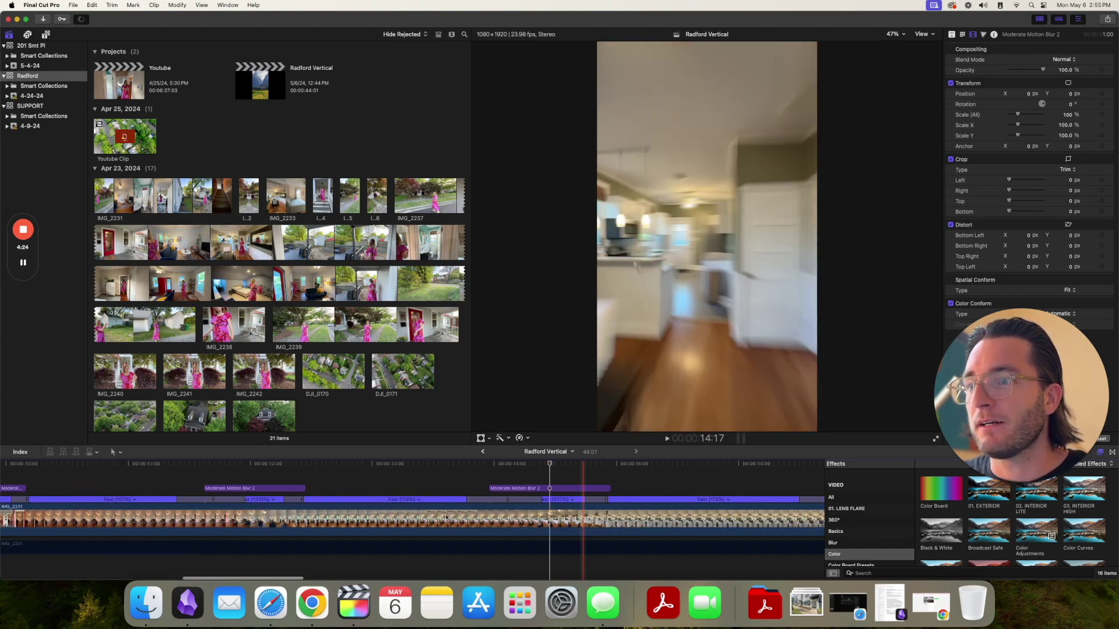
Inspect the next Moderate Motion Blur 2 title and play the timeline from there.
key("super+minus")
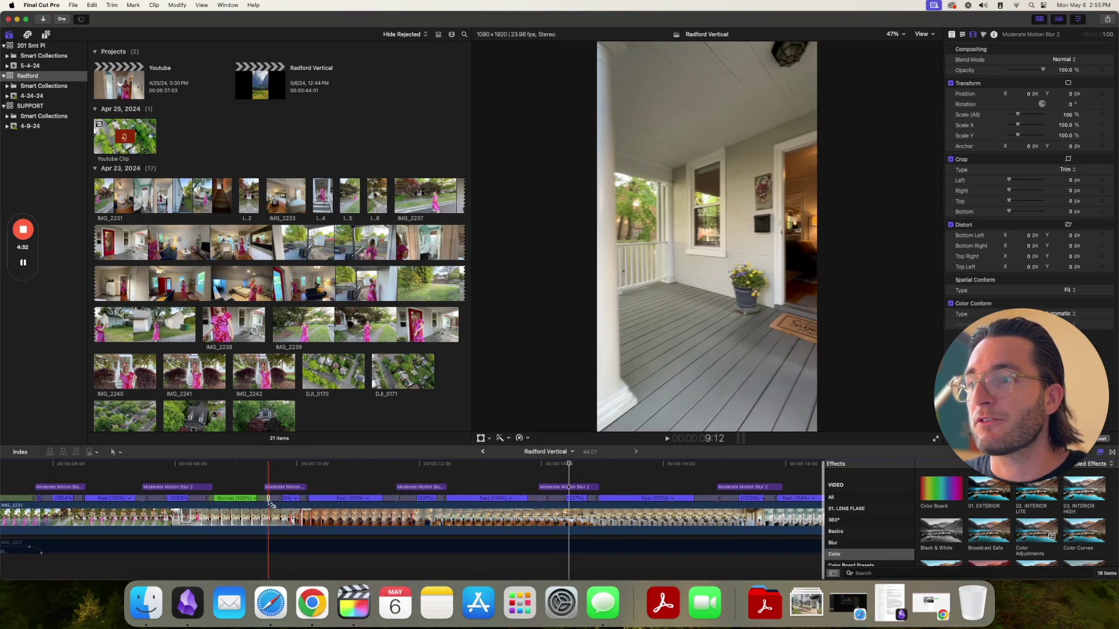
key("super+equal")
key("super+equal")
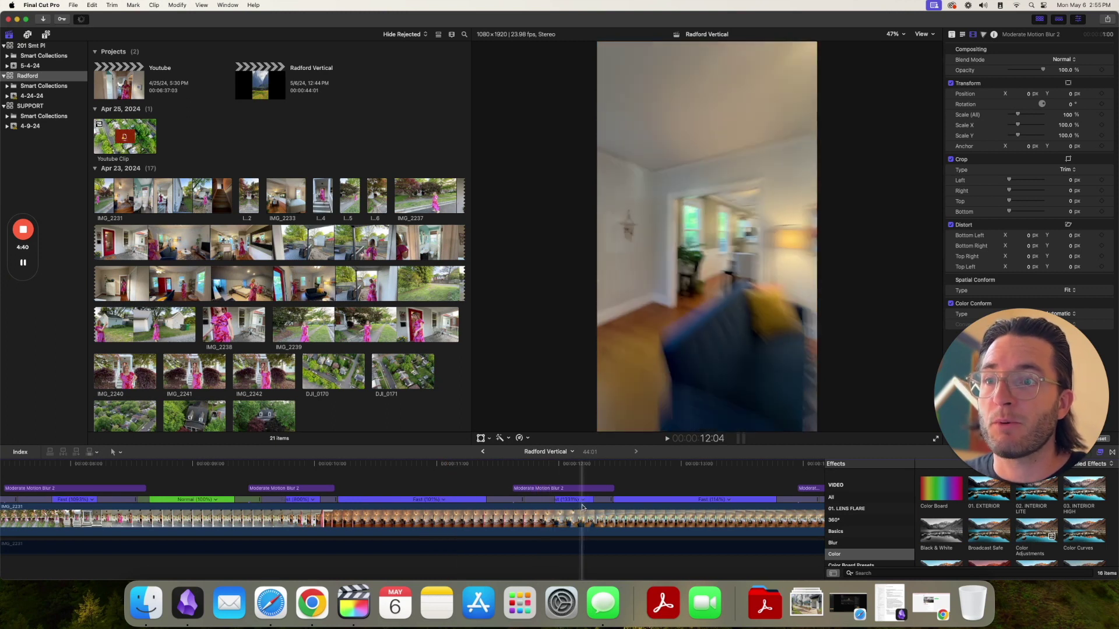
scroll(579, 505, "right", 3)
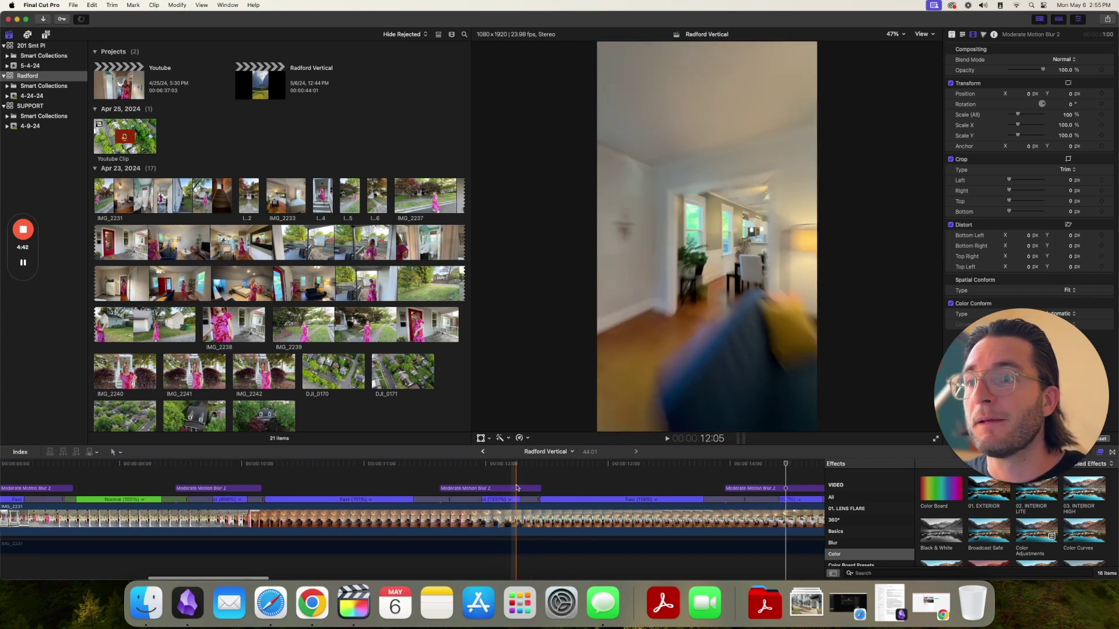
left_click(507, 488)
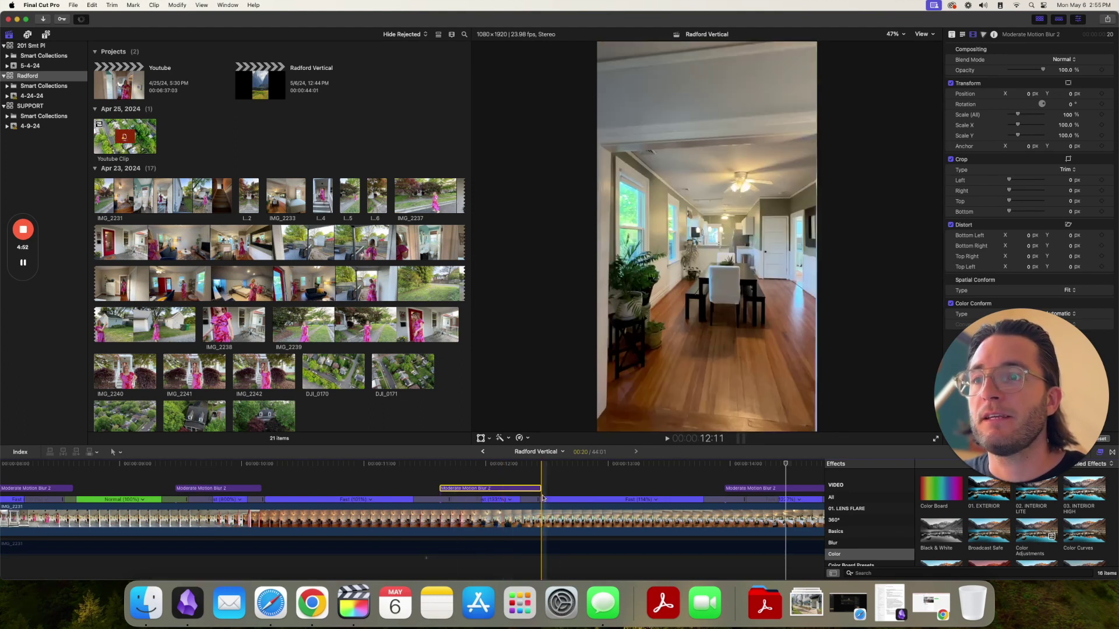
scroll(571, 492, "right", 5)
key("super+minus")
key("super+minus")
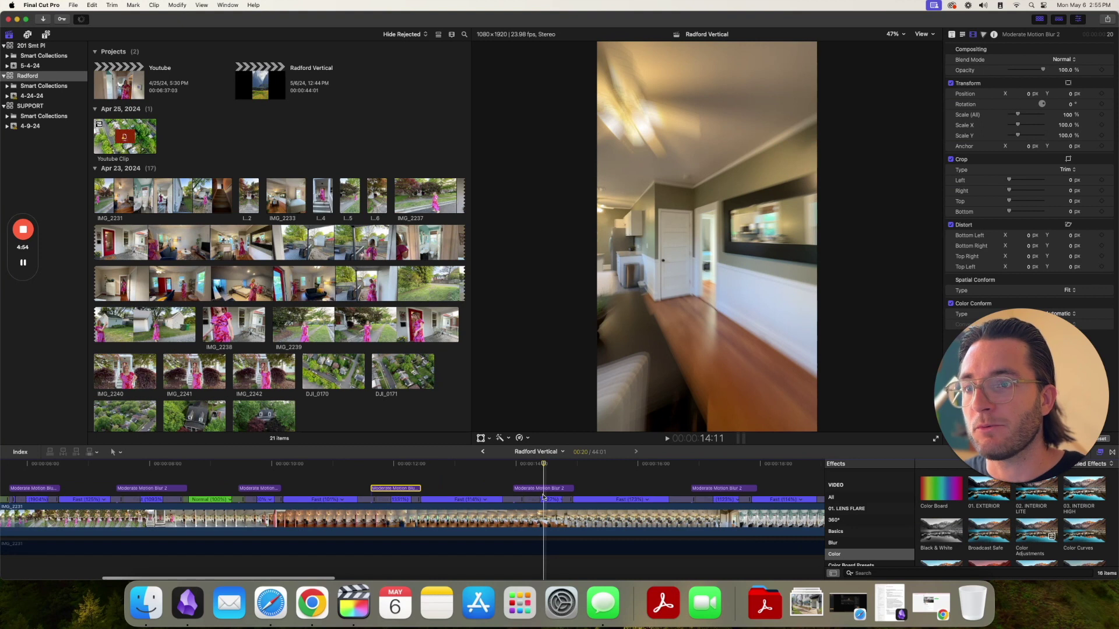
scroll(564, 496, "right", 15)
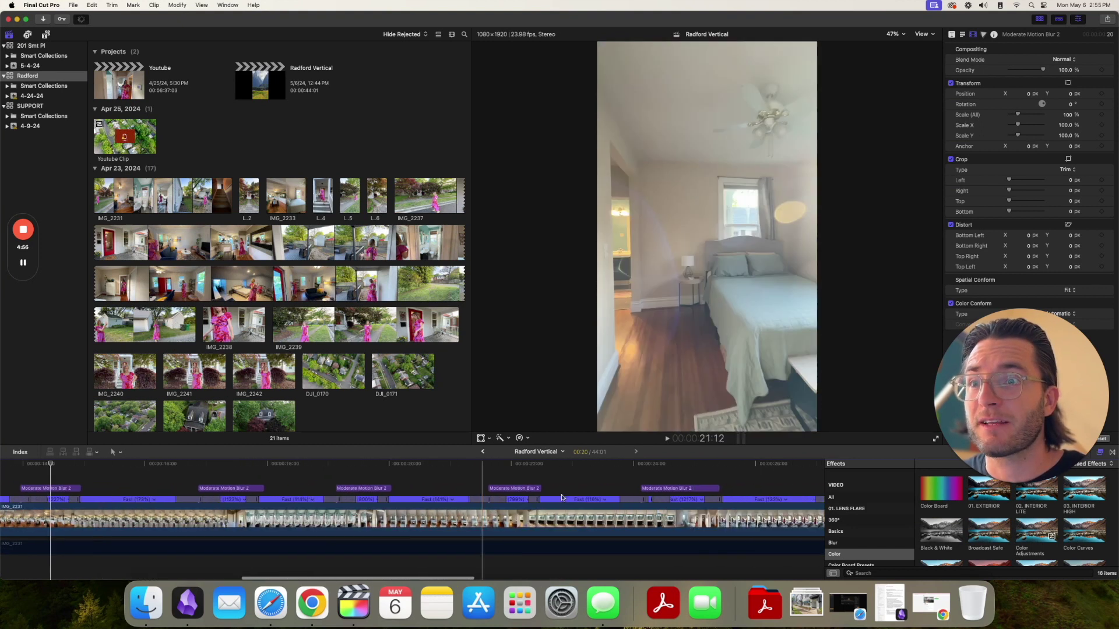
scroll(561, 497, "right", 15)
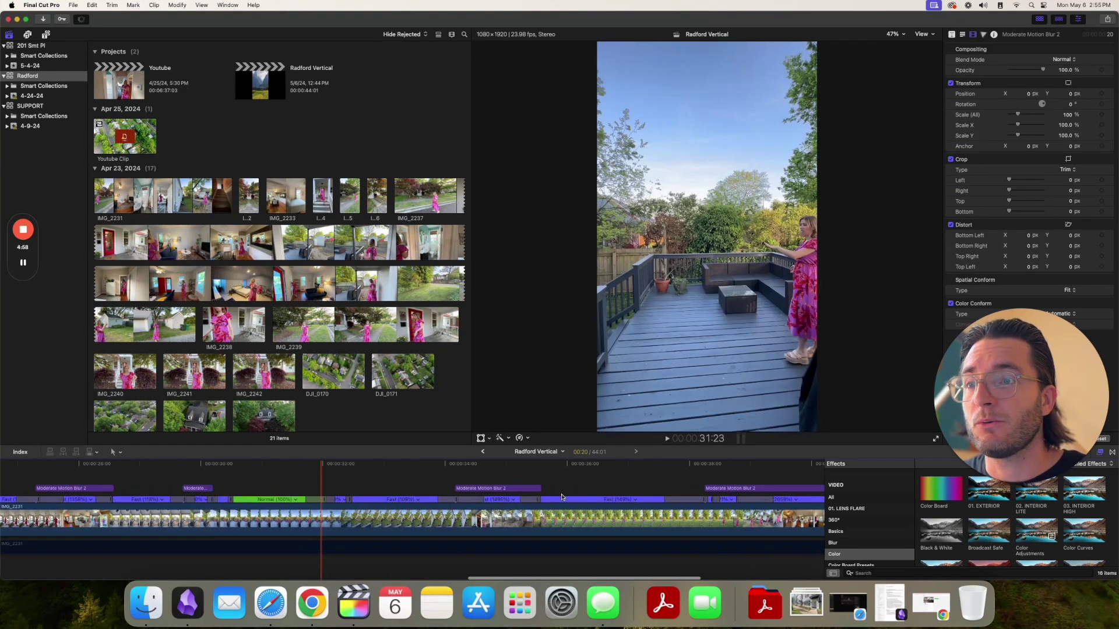
scroll(562, 498, "left", 2)
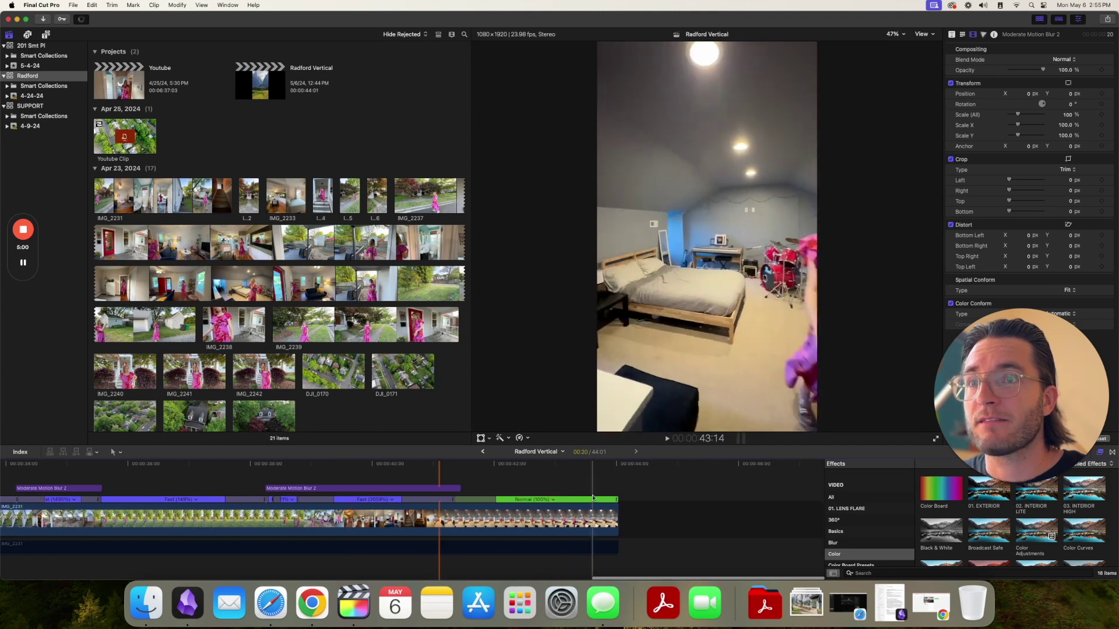
key("space")
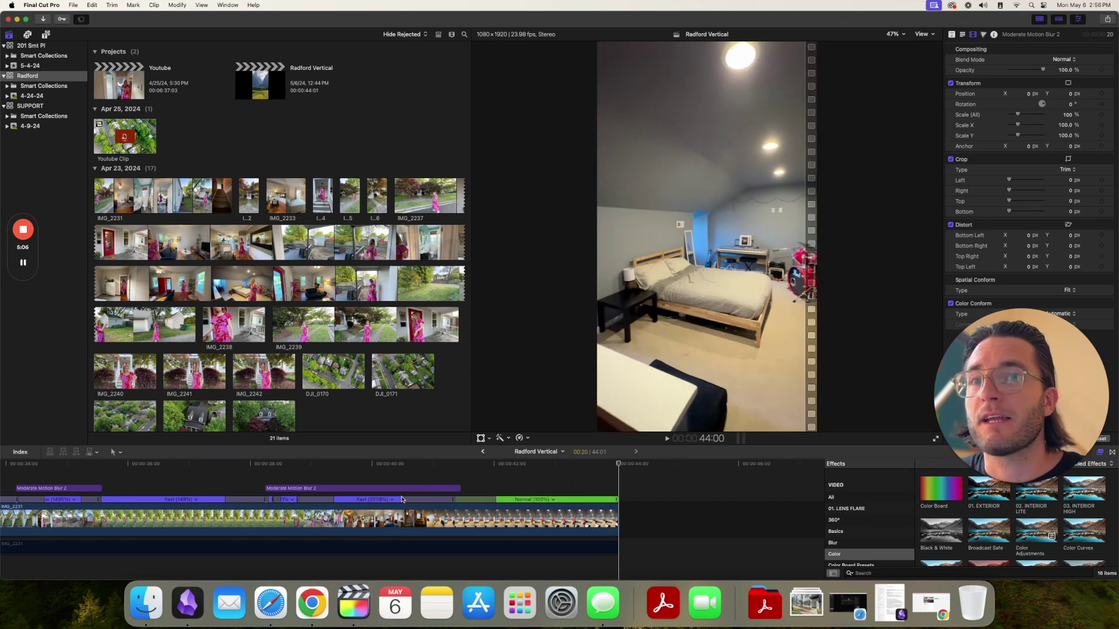
scroll(413, 500, "left", 15)
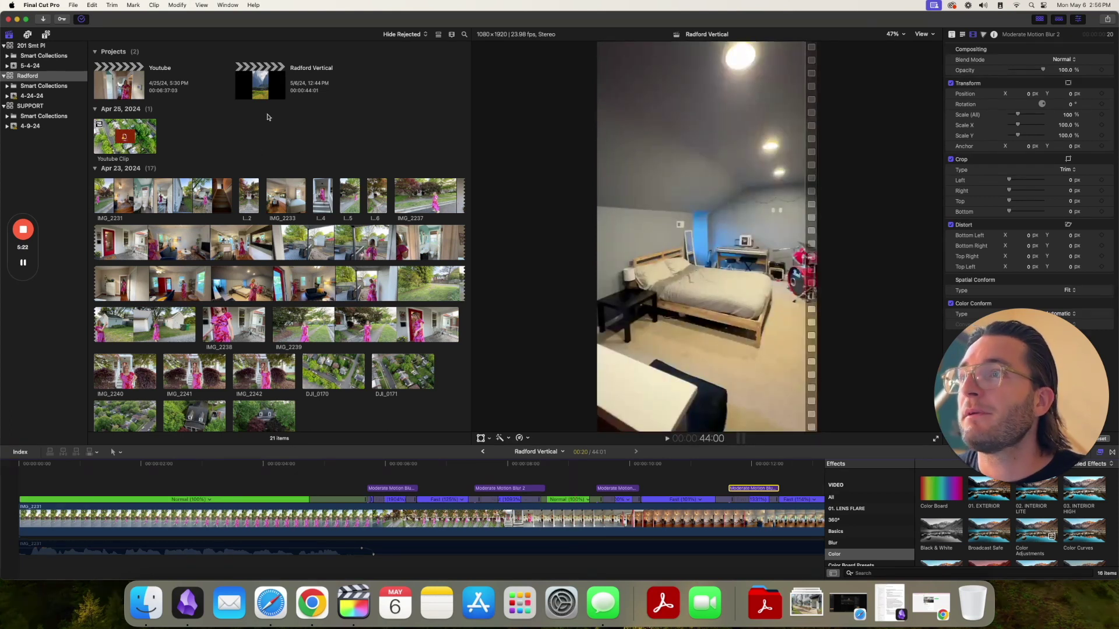
Create a new project named Radford Vertical 2 with Vertical format at 1080x1920.
right_click(237, 136)
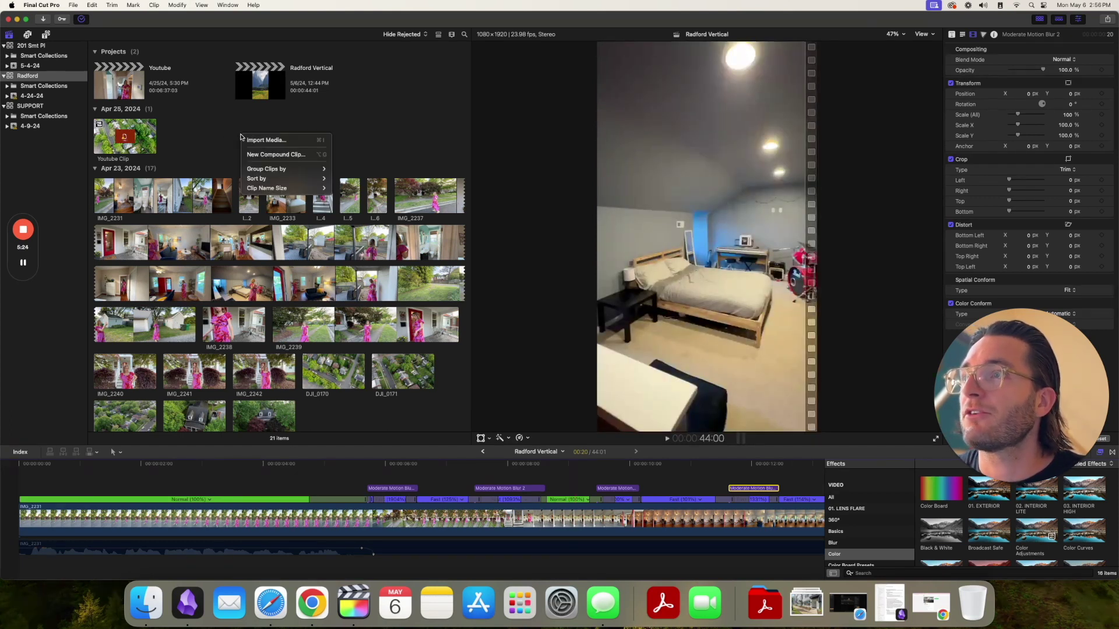
left_click(56, 6)
left_click(73, 5)
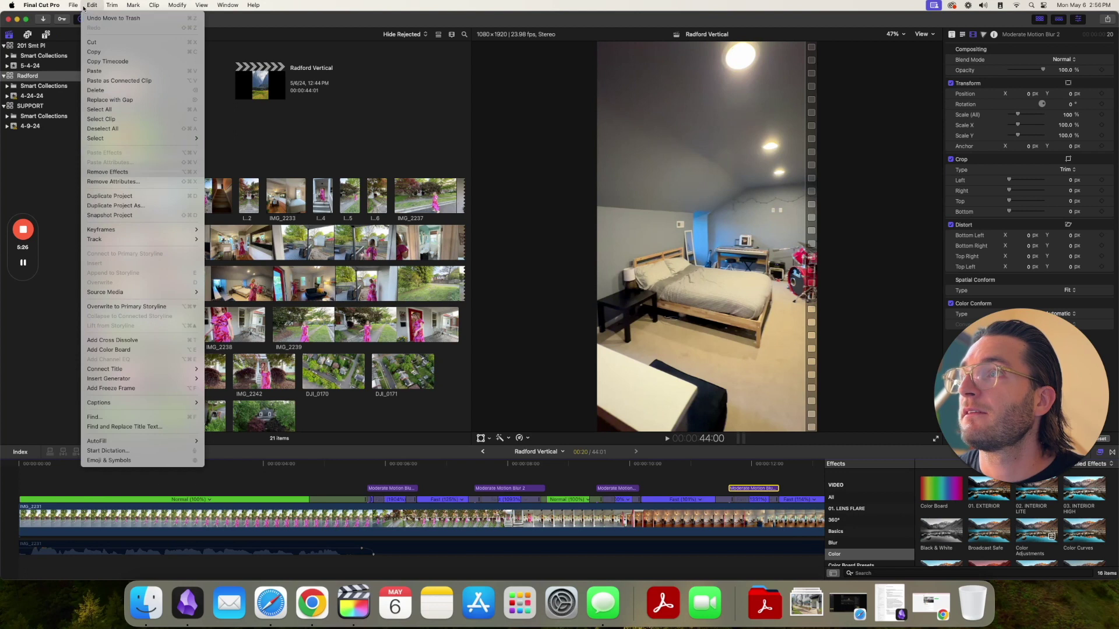
mouse_move(102, 21)
left_click(194, 18)
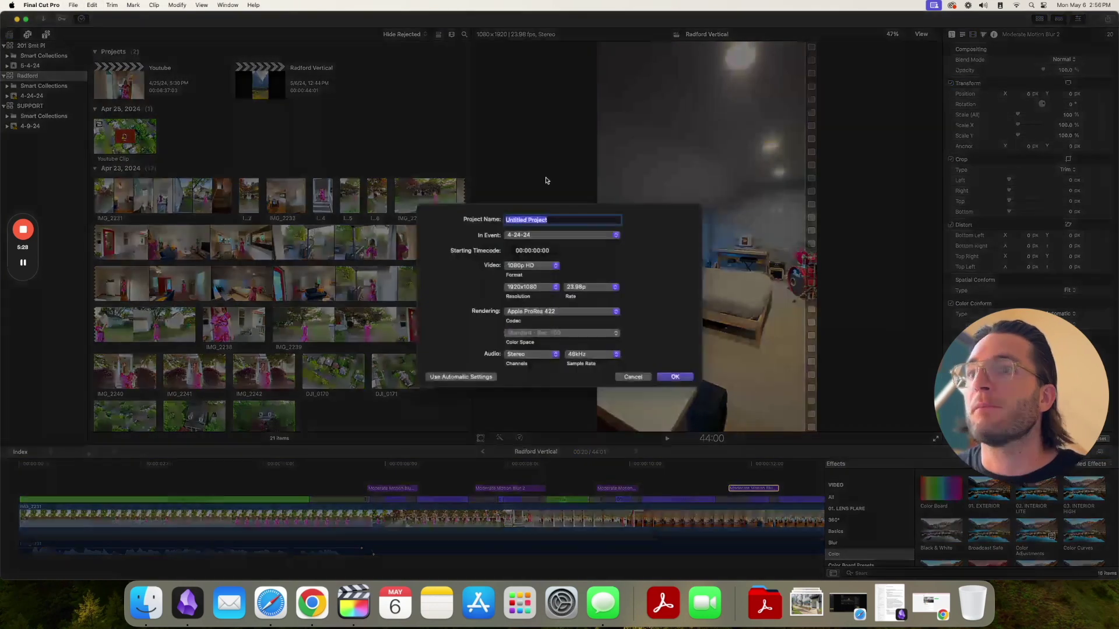
type("Radford Vertical 2")
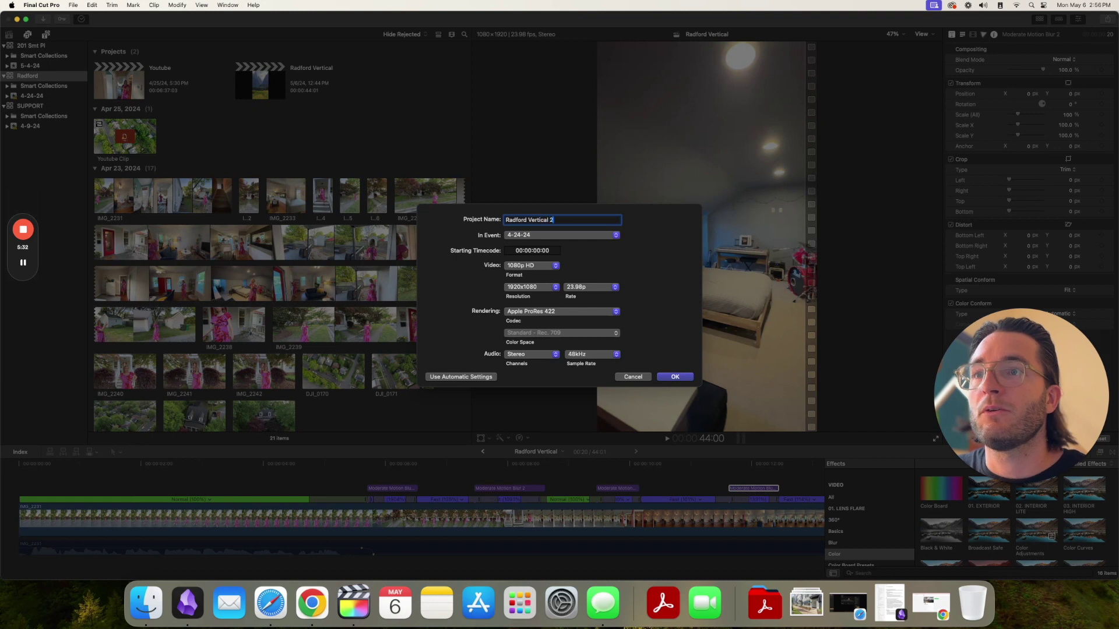
left_click(544, 268)
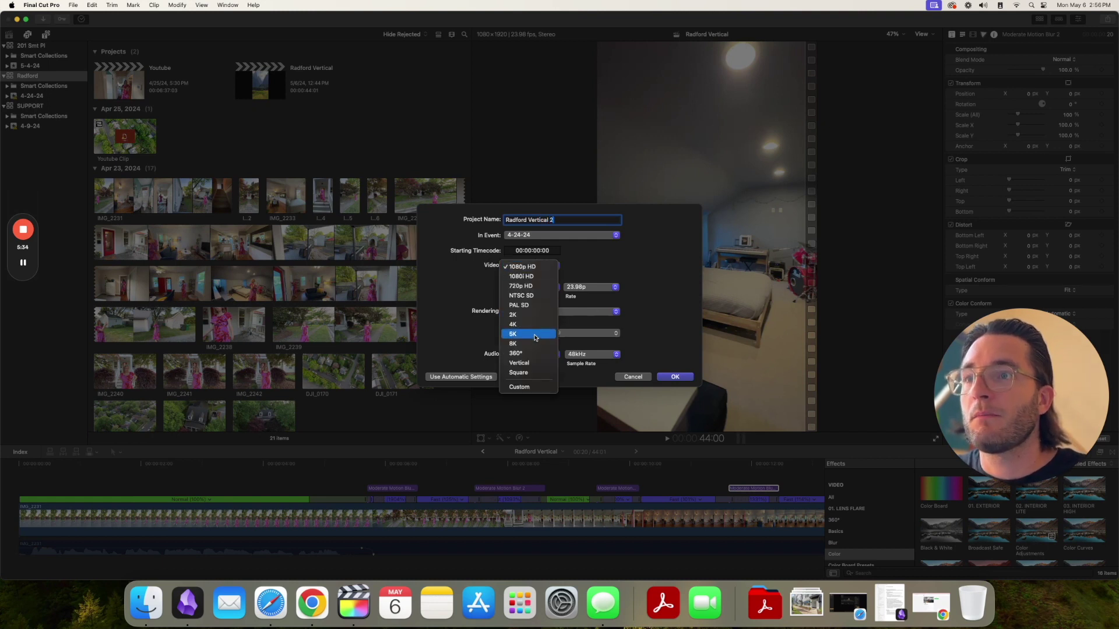
left_click(539, 364)
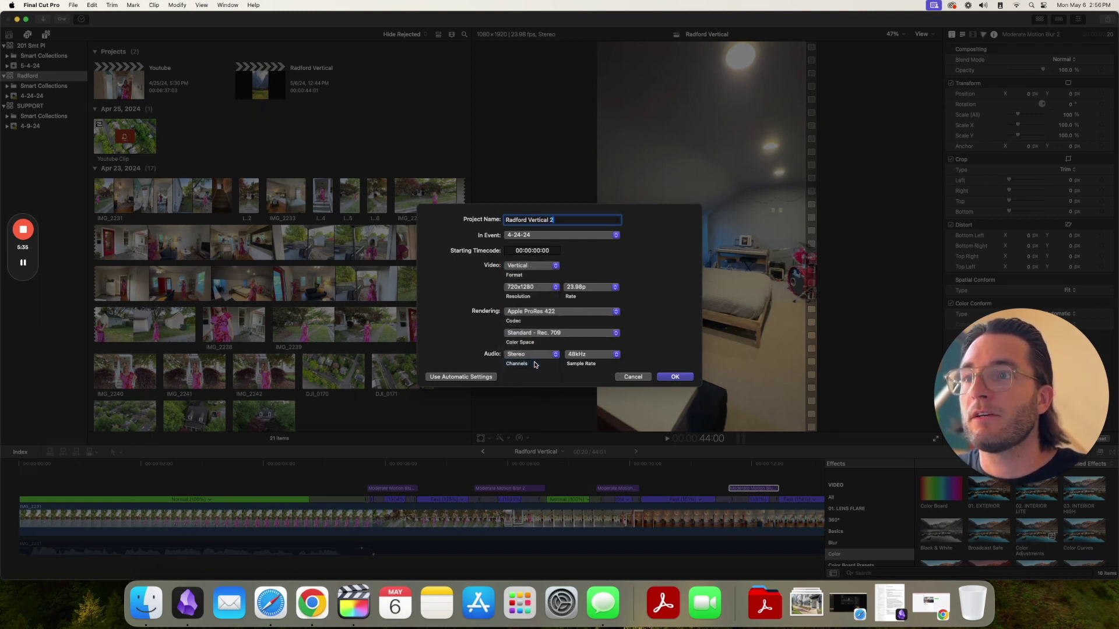
left_click(529, 287)
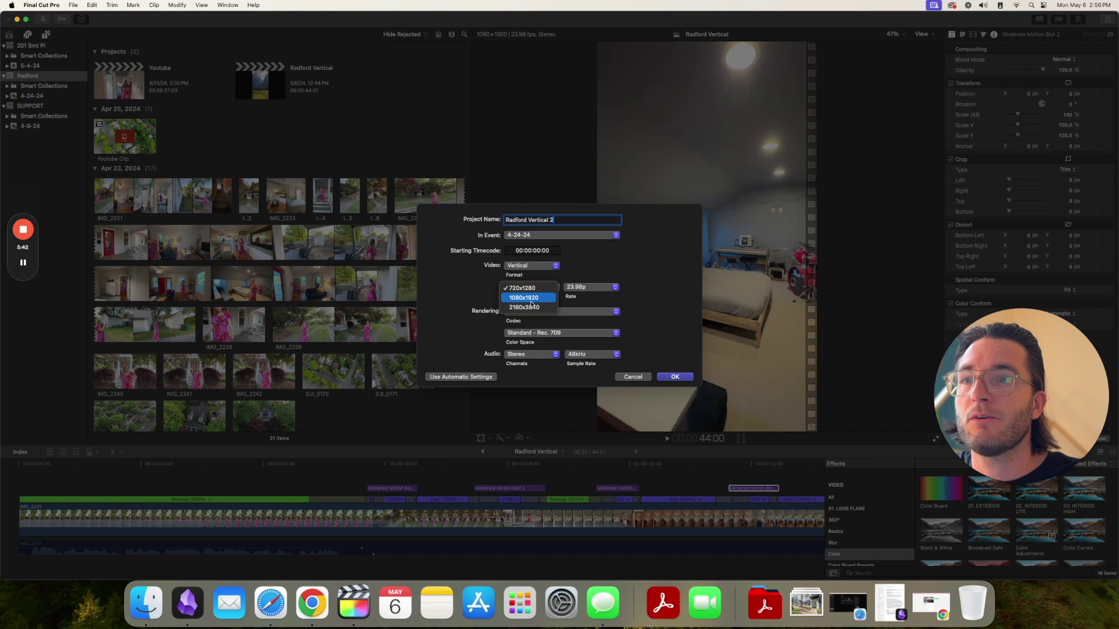
left_click(533, 299)
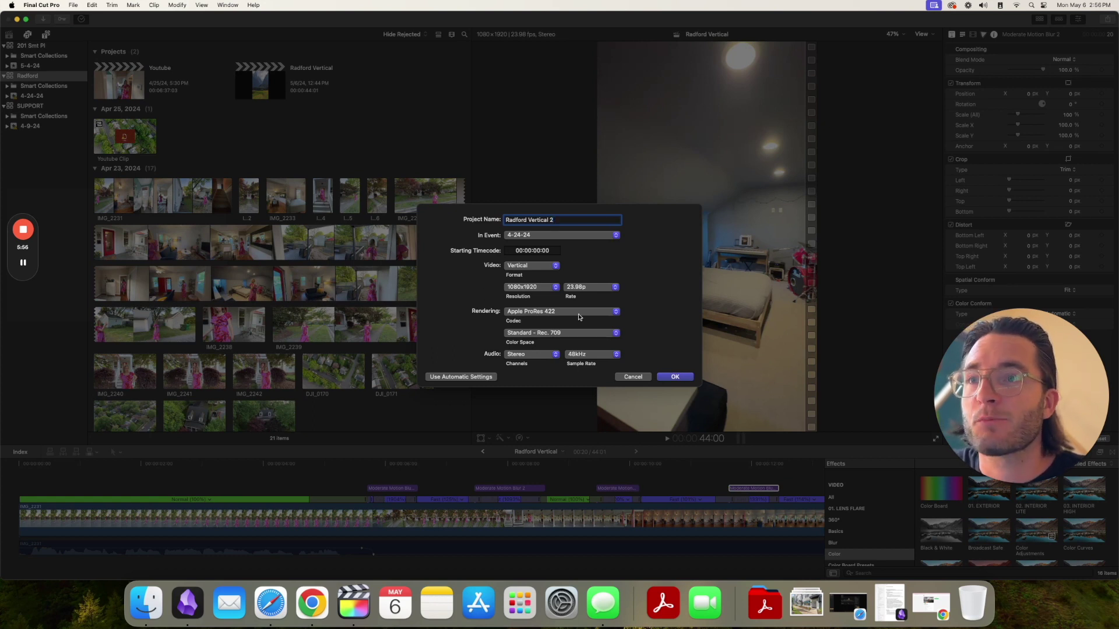
left_click(675, 377)
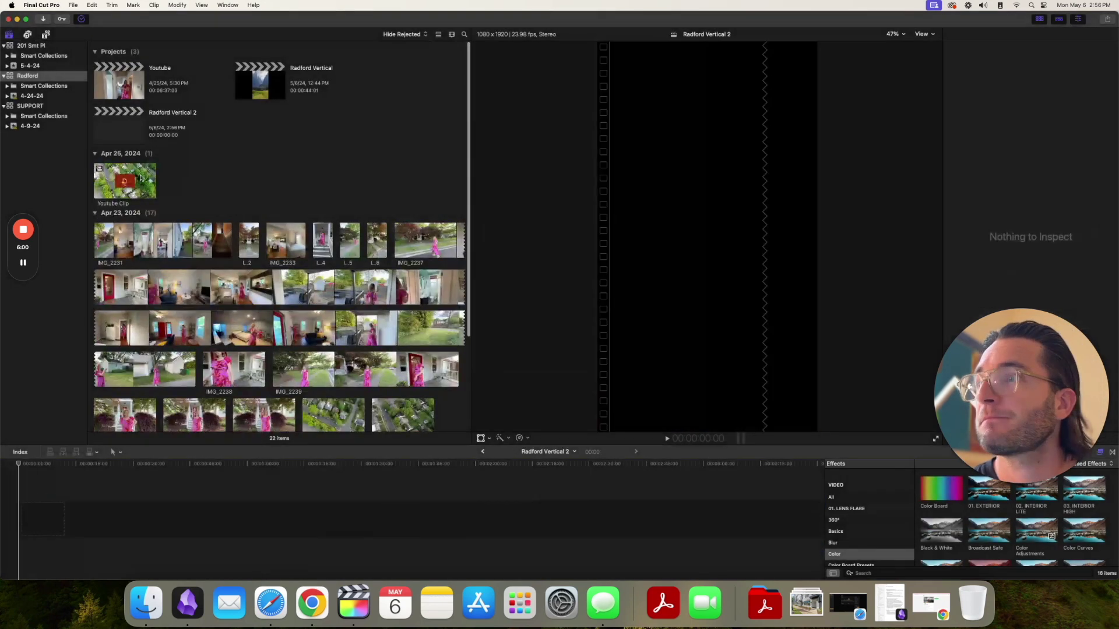
Add clip IMG_2231 from the library into the empty Radford Vertical 2 timeline.
left_click(150, 119)
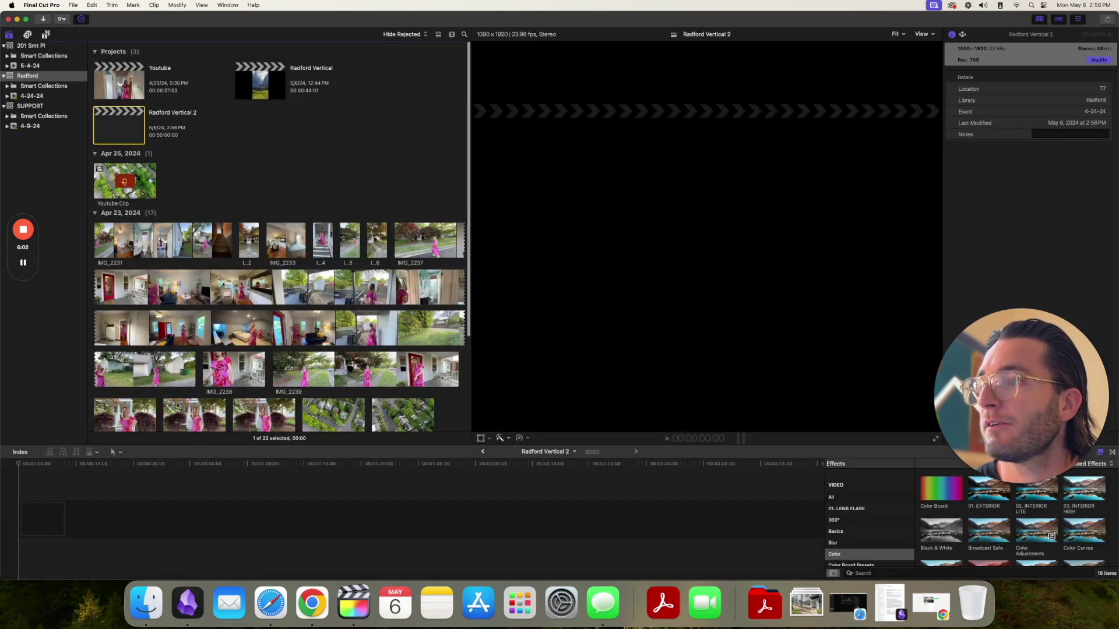
left_click(117, 245)
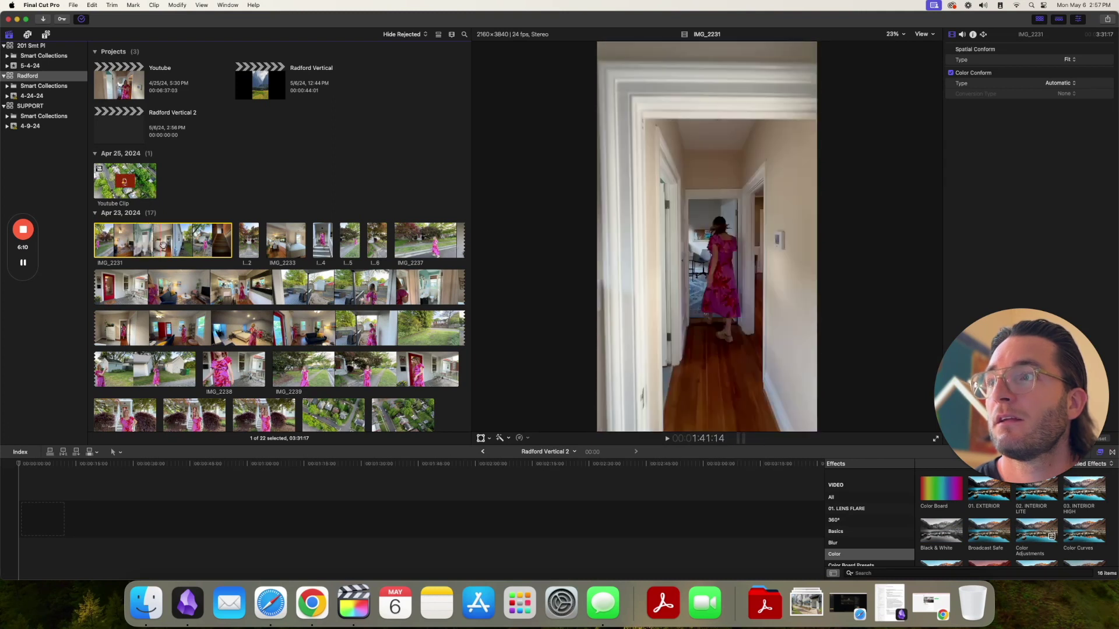
left_click_drag(163, 244, 74, 497)
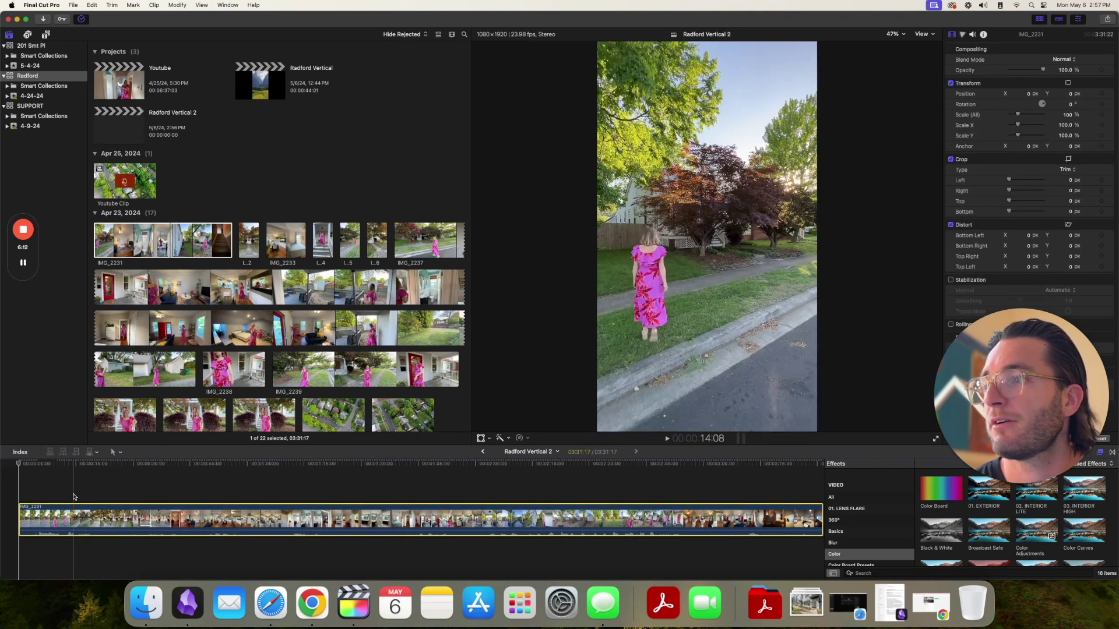
Detach the clip's audio, play the timeline, and hide the browser.
right_click(95, 518)
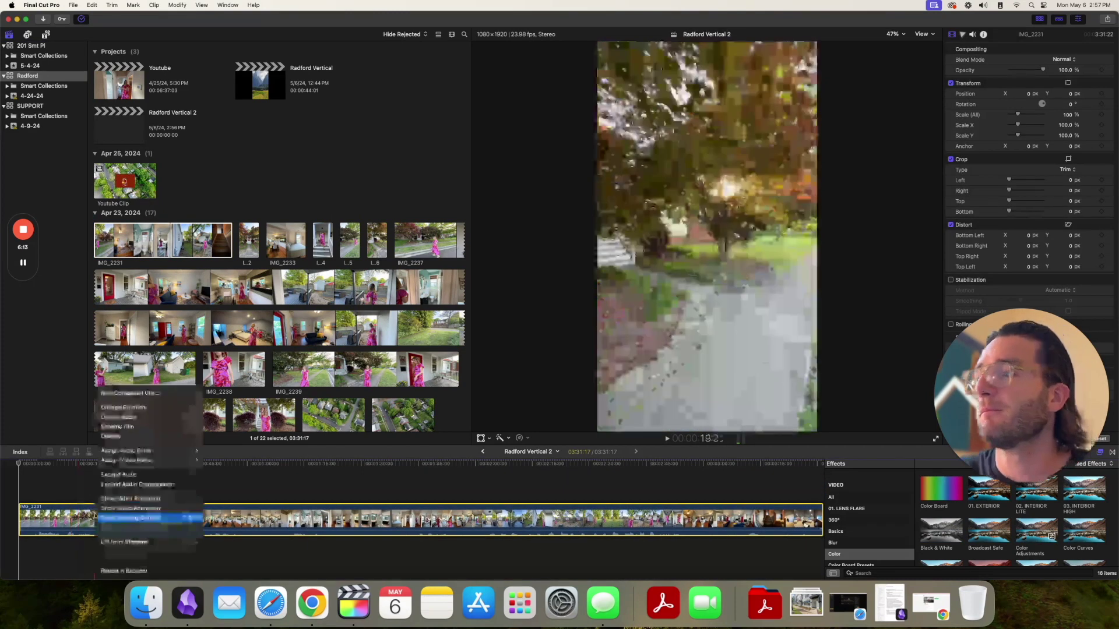
left_click(135, 418)
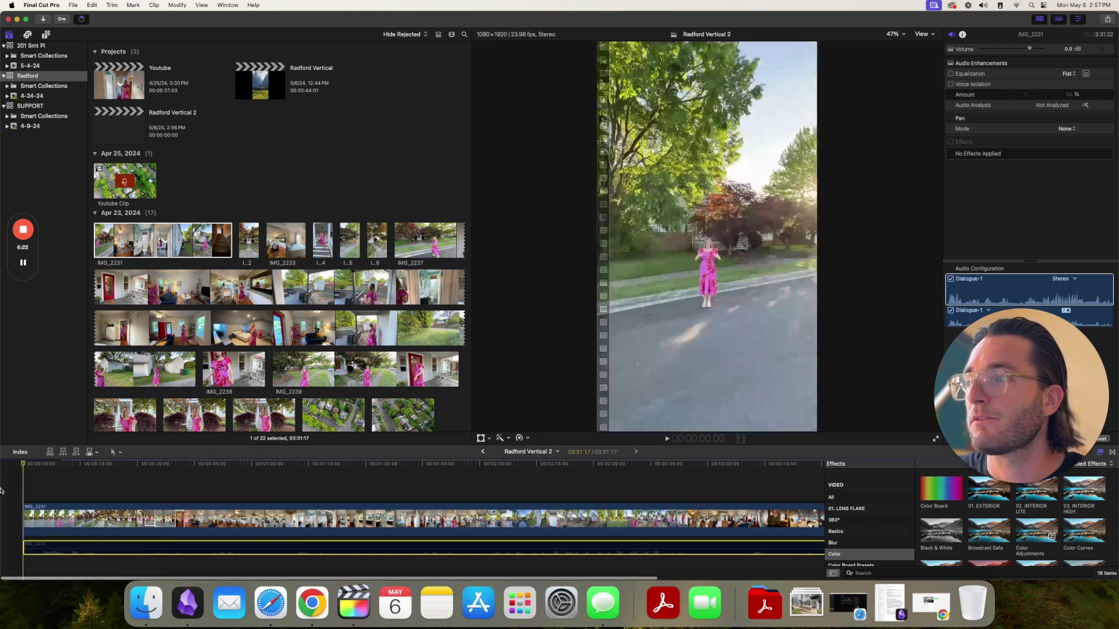
key("space")
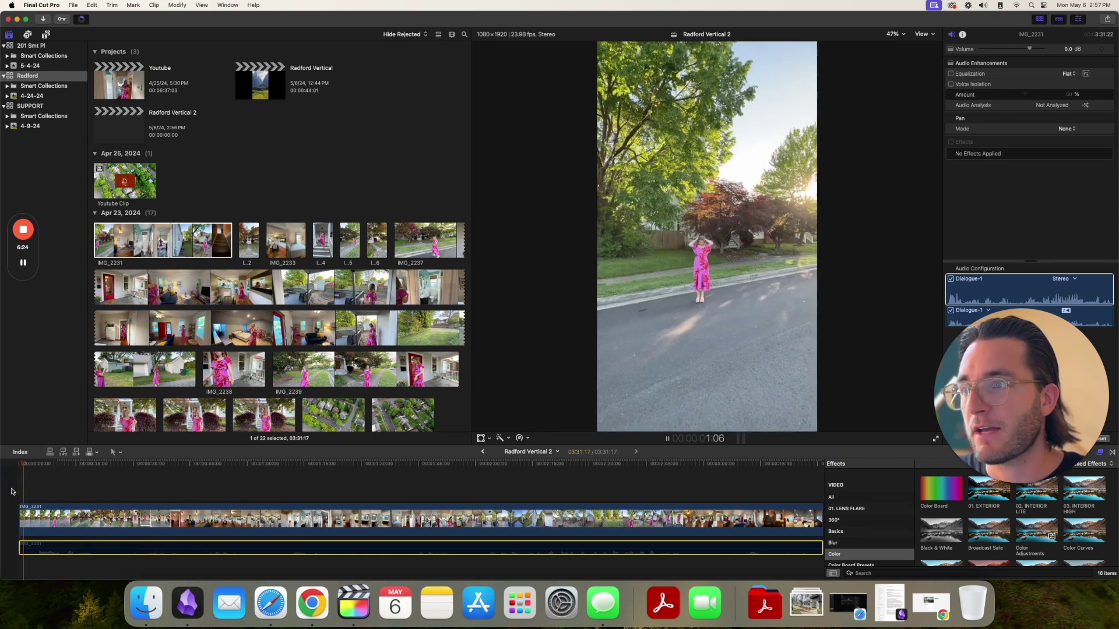
left_click(1040, 20)
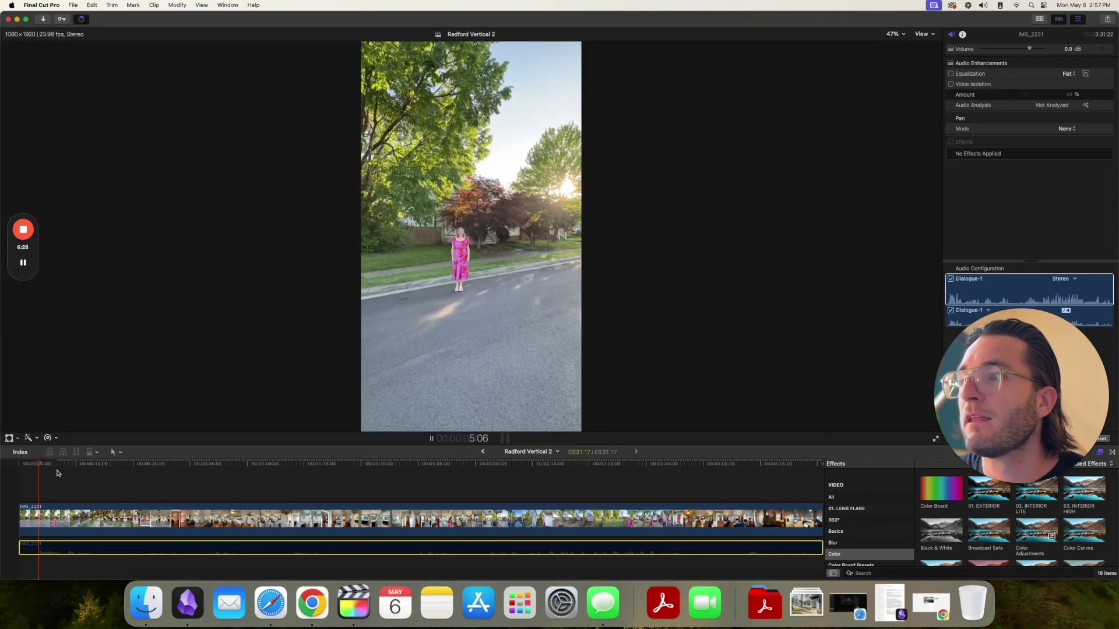
Trim the opening seconds off both the detached audio and IMG_2231 video with Option-[.
key("space")
mouse_move(47, 468)
left_mouse_down()
mouse_move(32, 469)
mouse_move(49, 475)
left_mouse_up()
key("alt+bracketleft")
left_click(39, 516)
left_click(41, 468)
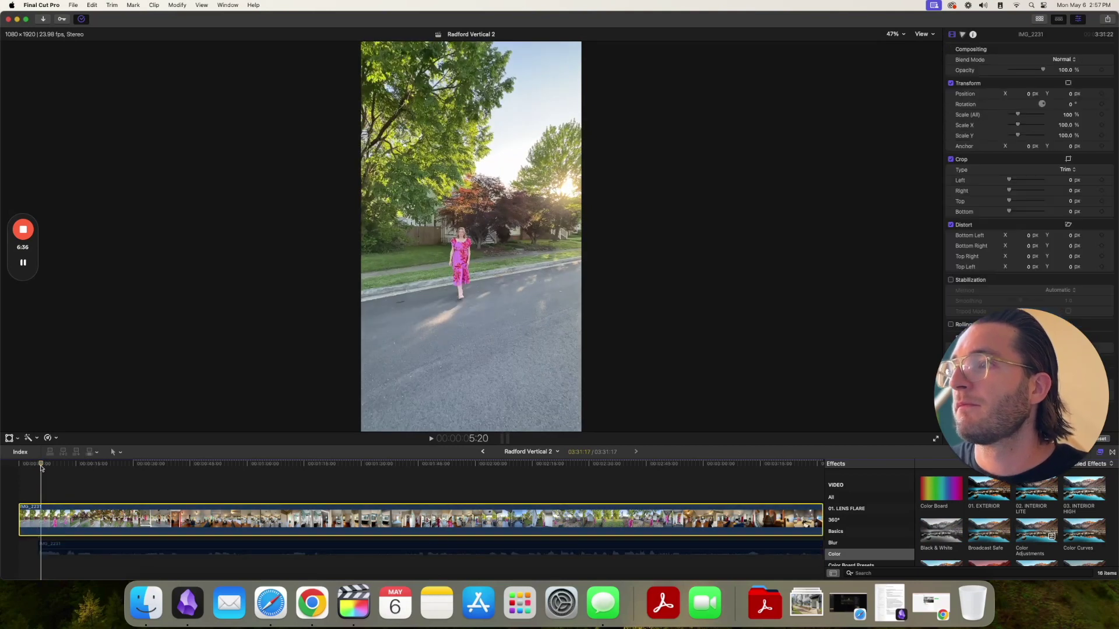
key("alt+bracketleft")
key("space")
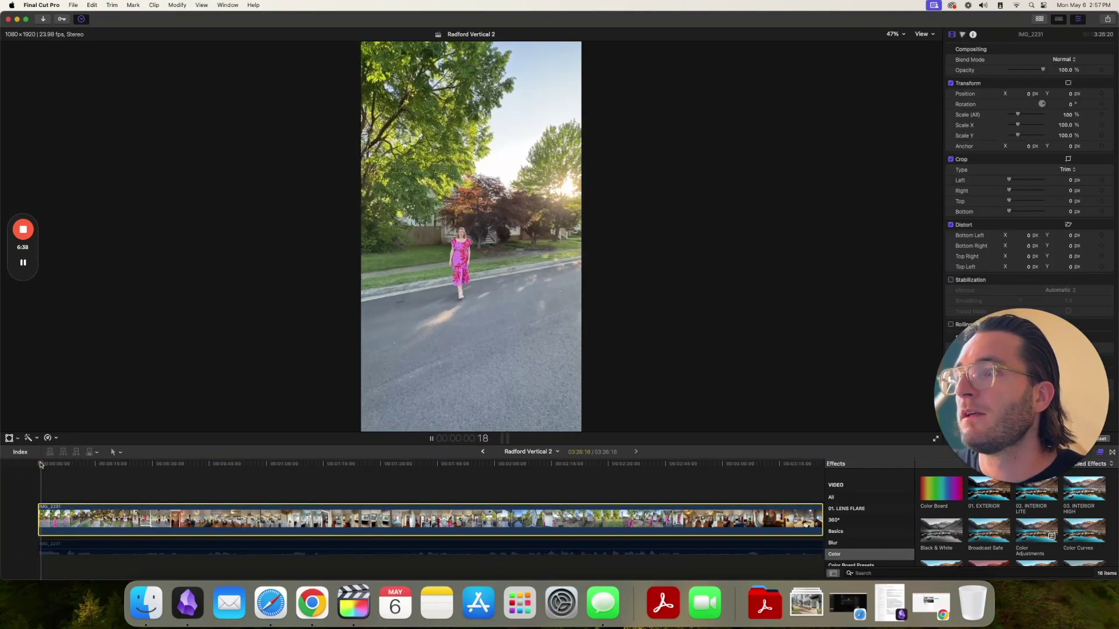
left_click(25, 466)
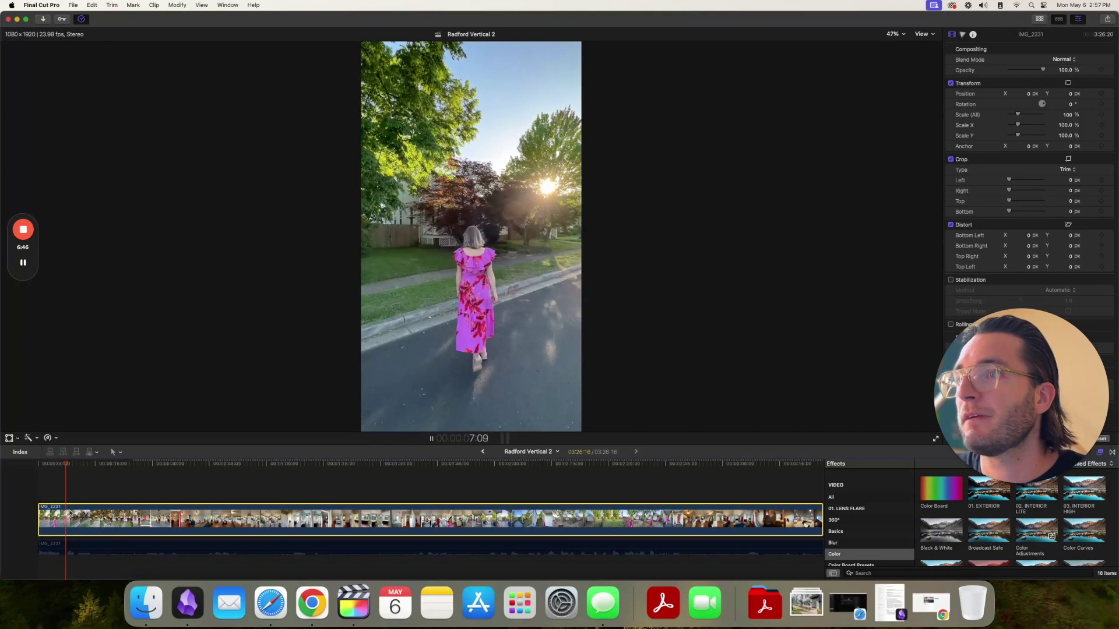
left_click(62, 464)
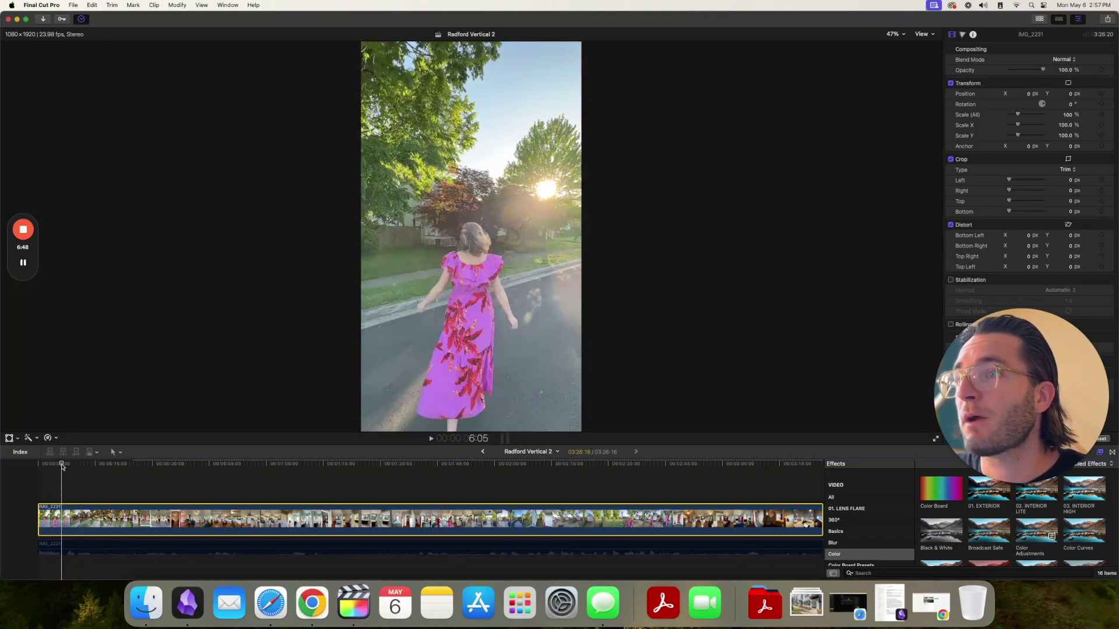
Blade the clip's speed near six seconds, try a 20x speed-up, then undo it.
left_click_drag(62, 466, 64, 467)
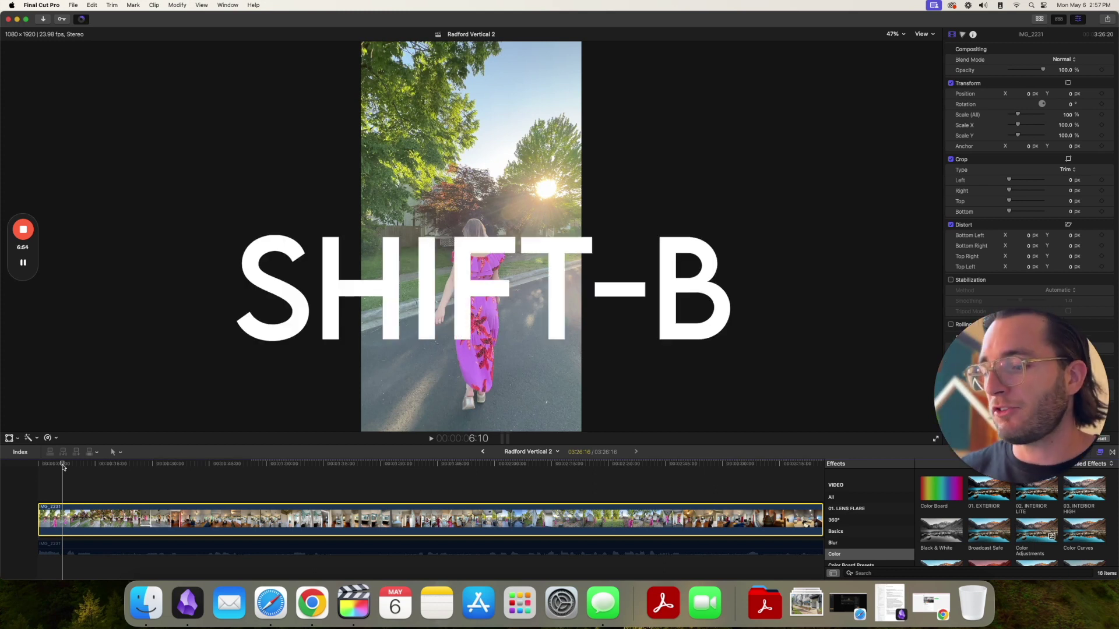
key("shift+b")
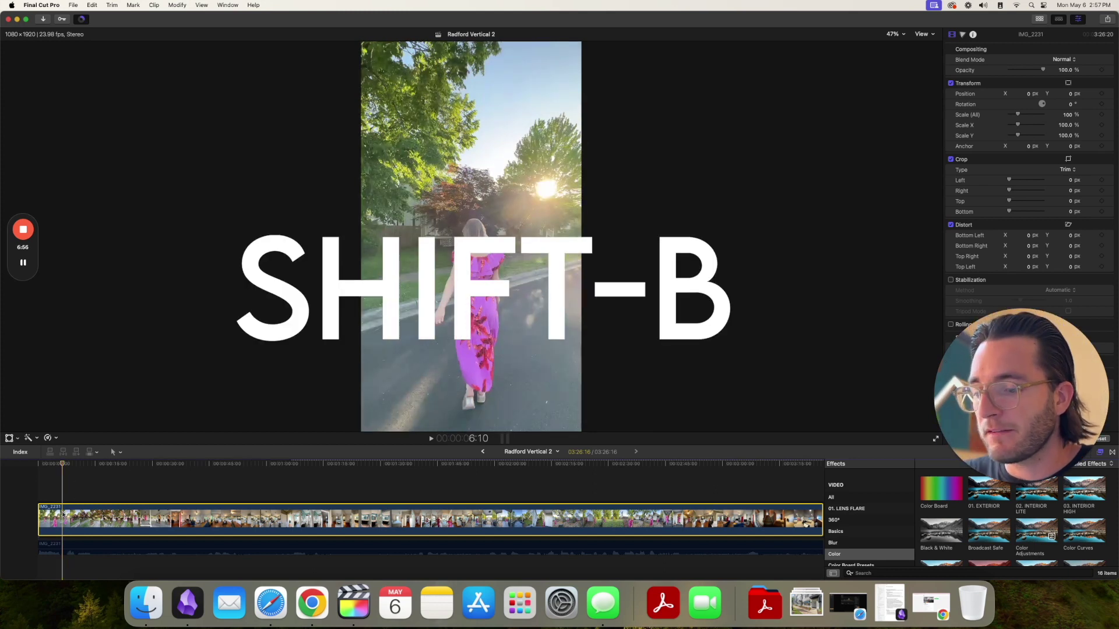
key("shift+b")
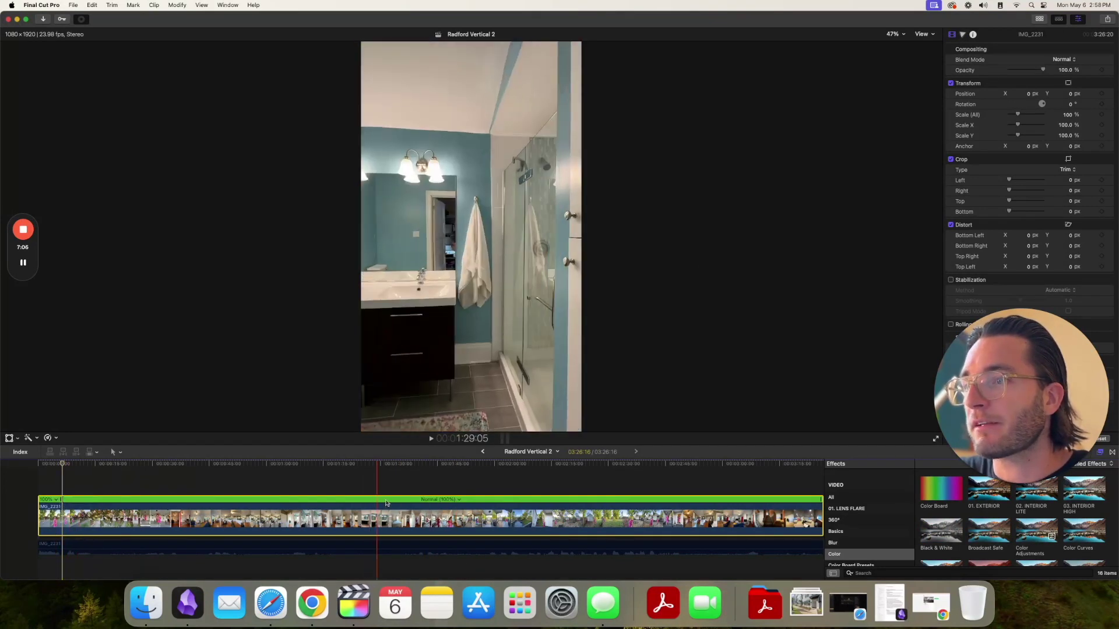
left_click(459, 500)
mouse_move(469, 518)
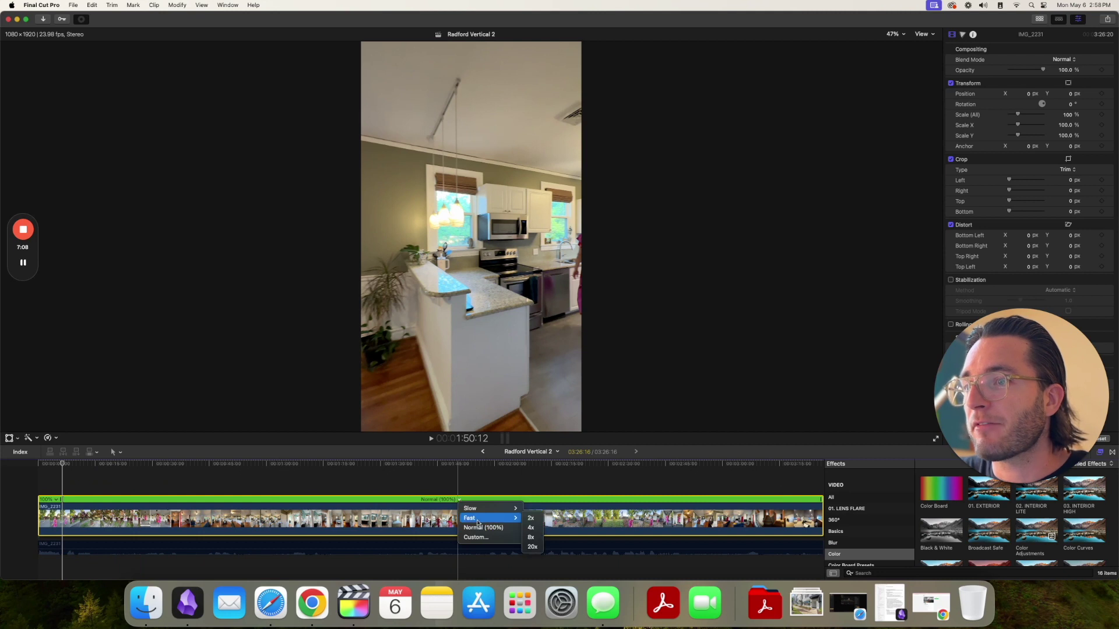
left_click(535, 548)
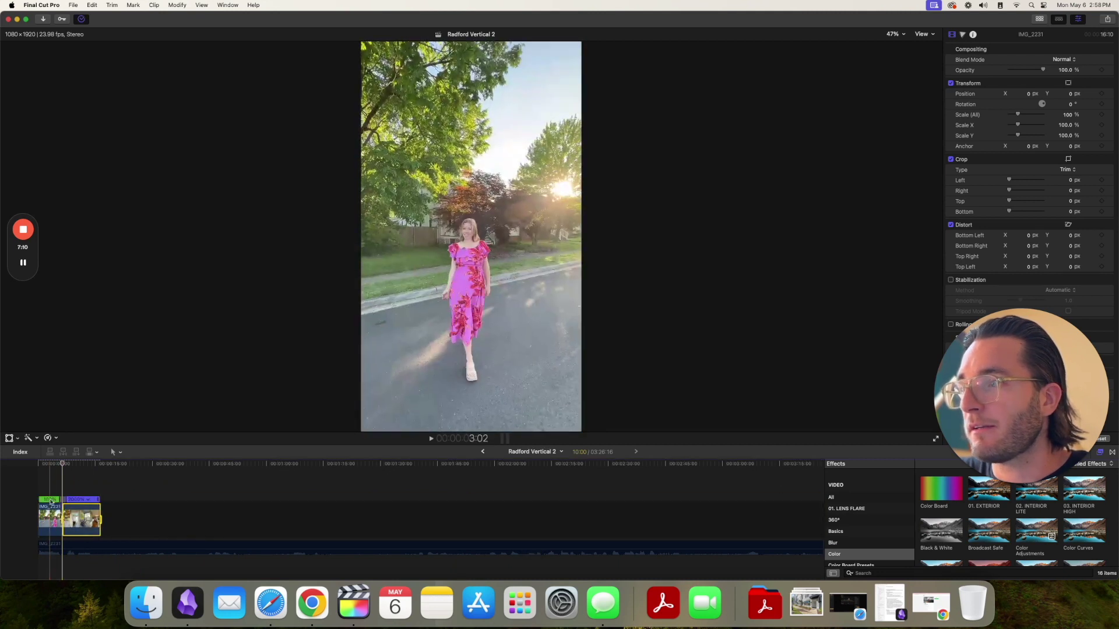
key("super+z")
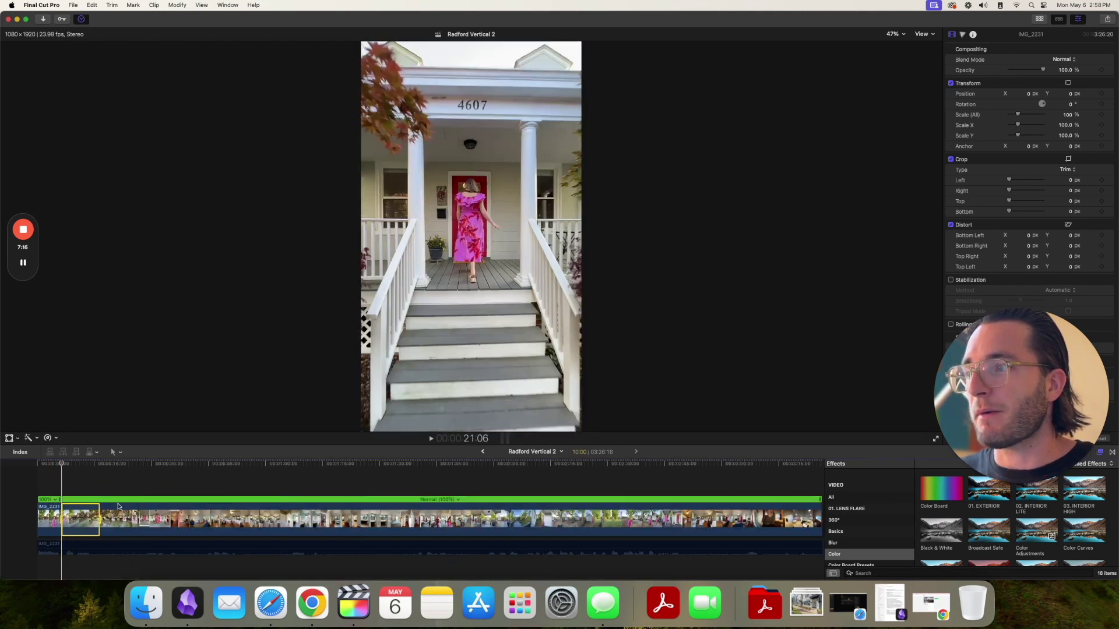
Park the playhead at about 6 seconds, select the clip, zoom in, and play.
scroll(35, 518, "right", 2)
scroll(19, 517, "right", 2)
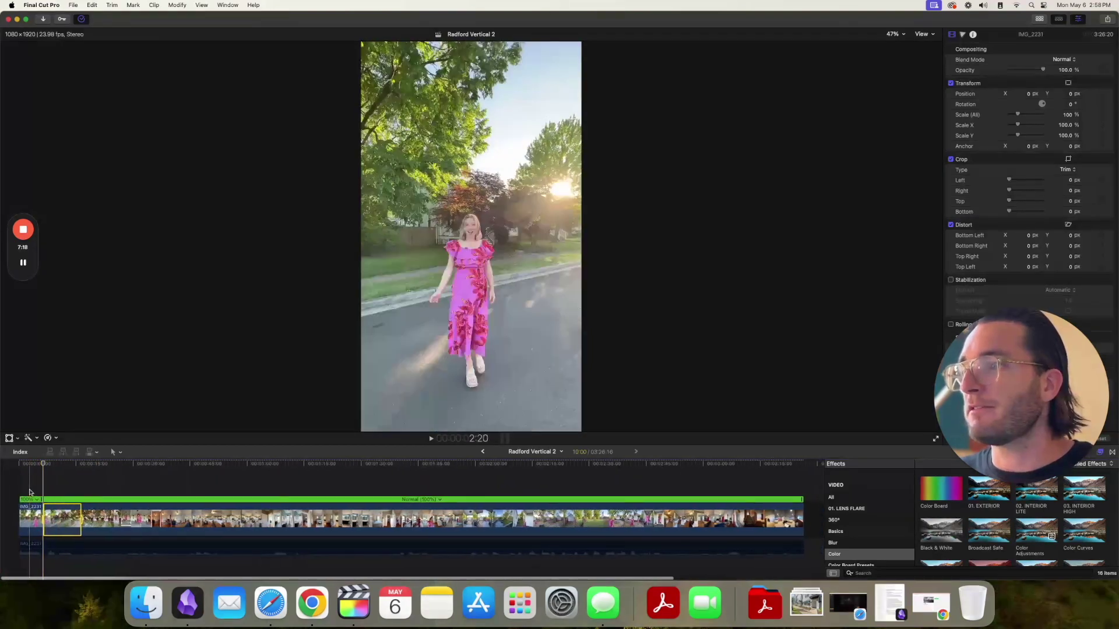
left_click_drag(20, 466, 48, 468)
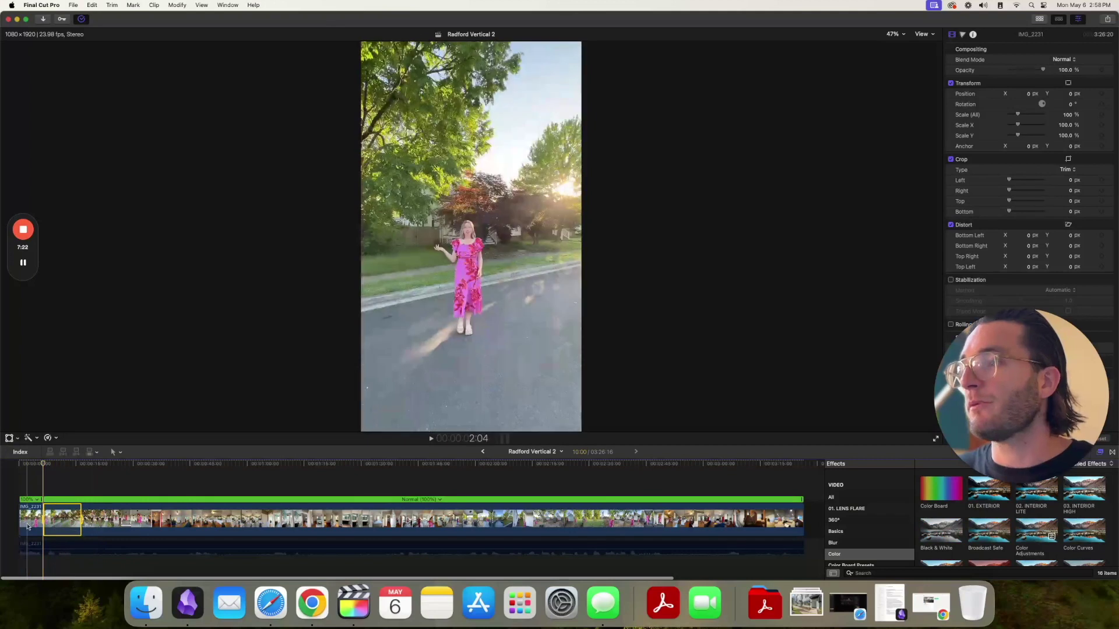
left_click(42, 516)
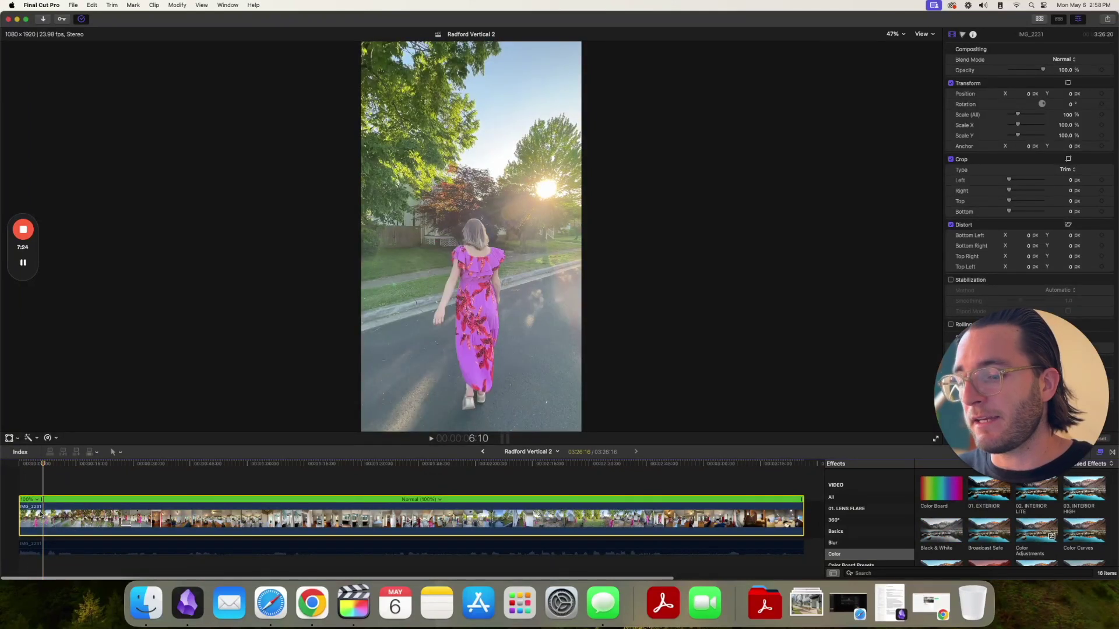
key("super+equal")
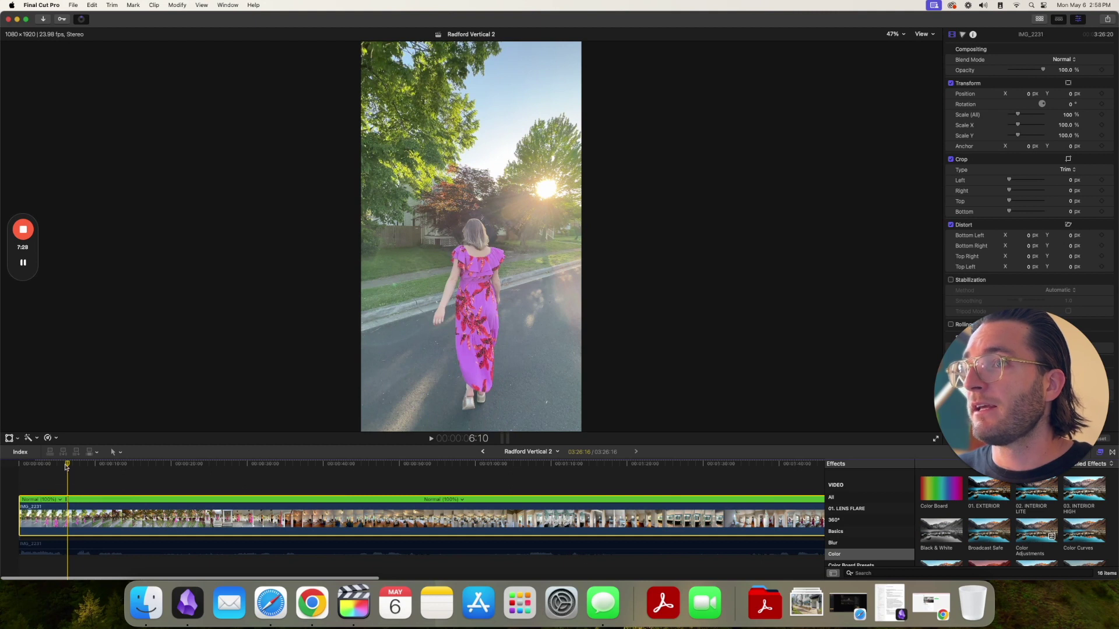
key("space")
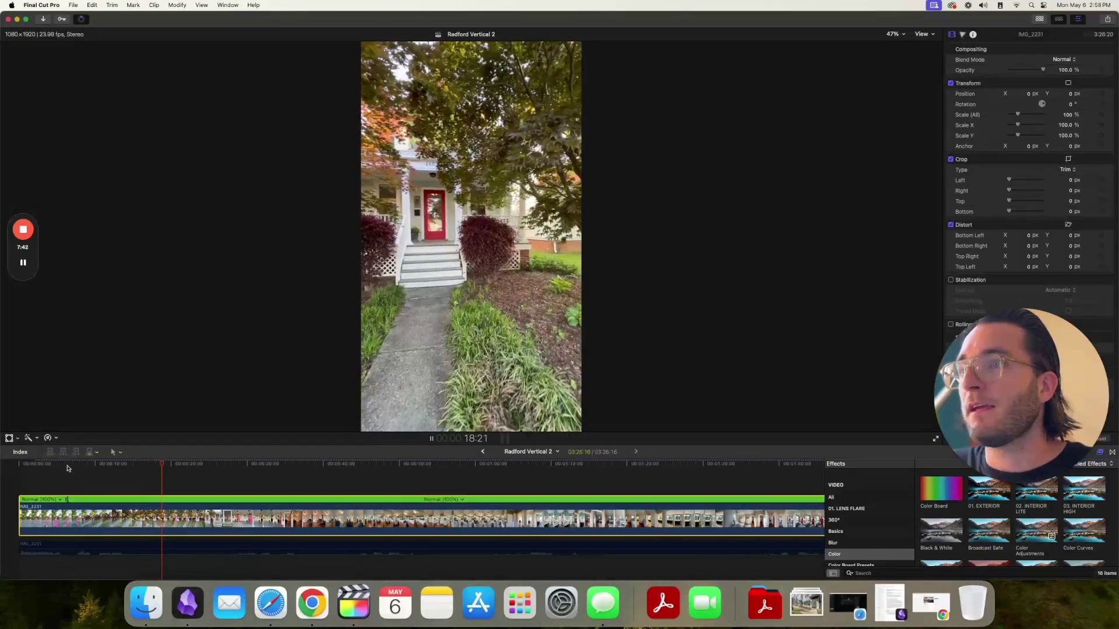
Blade the speed at 20:11 and speed the middle section up to 8x.
key("space")
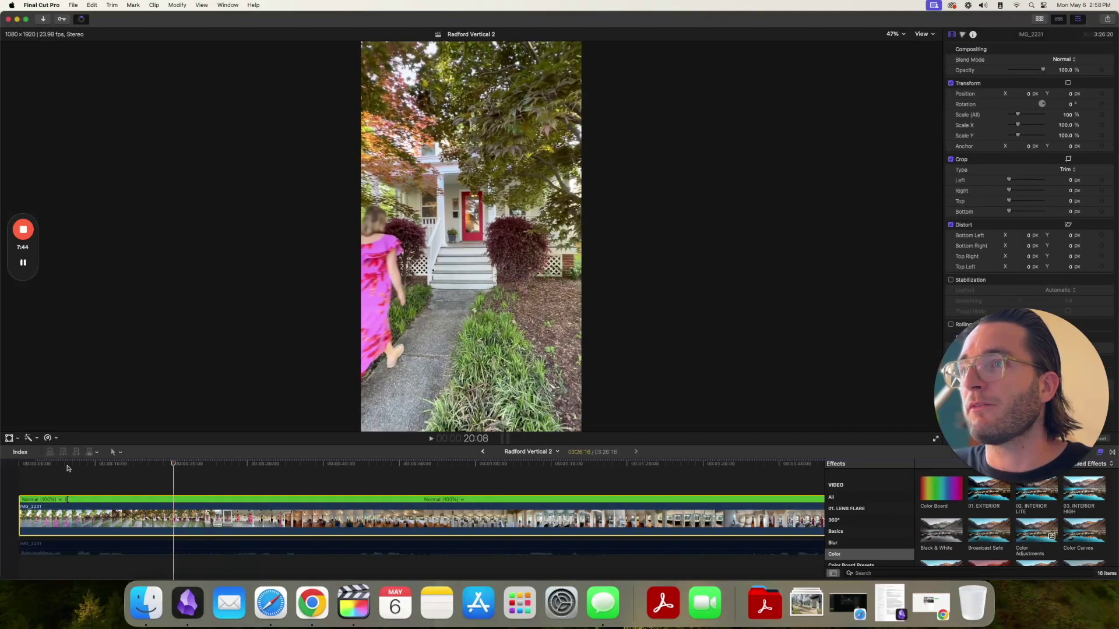
key("space")
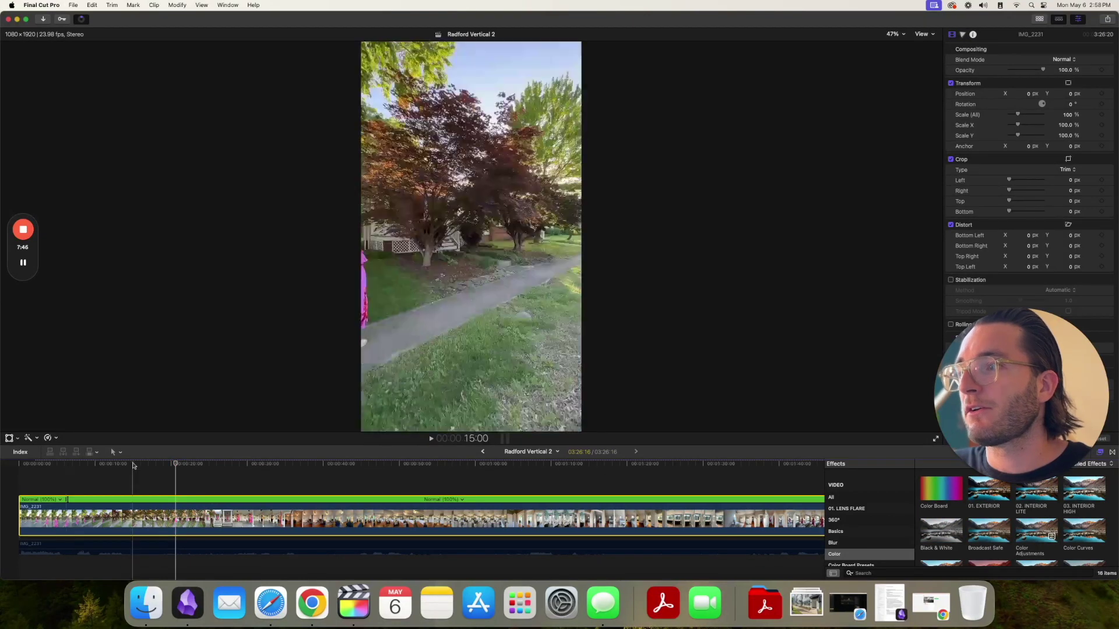
left_click_drag(175, 463, 174, 464)
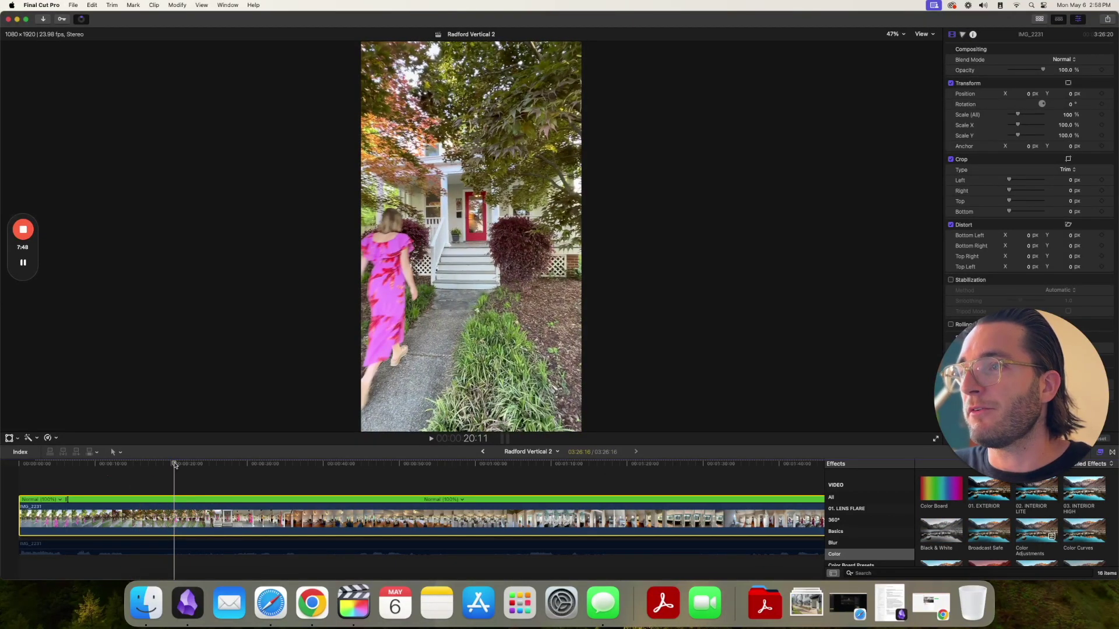
key("super+b")
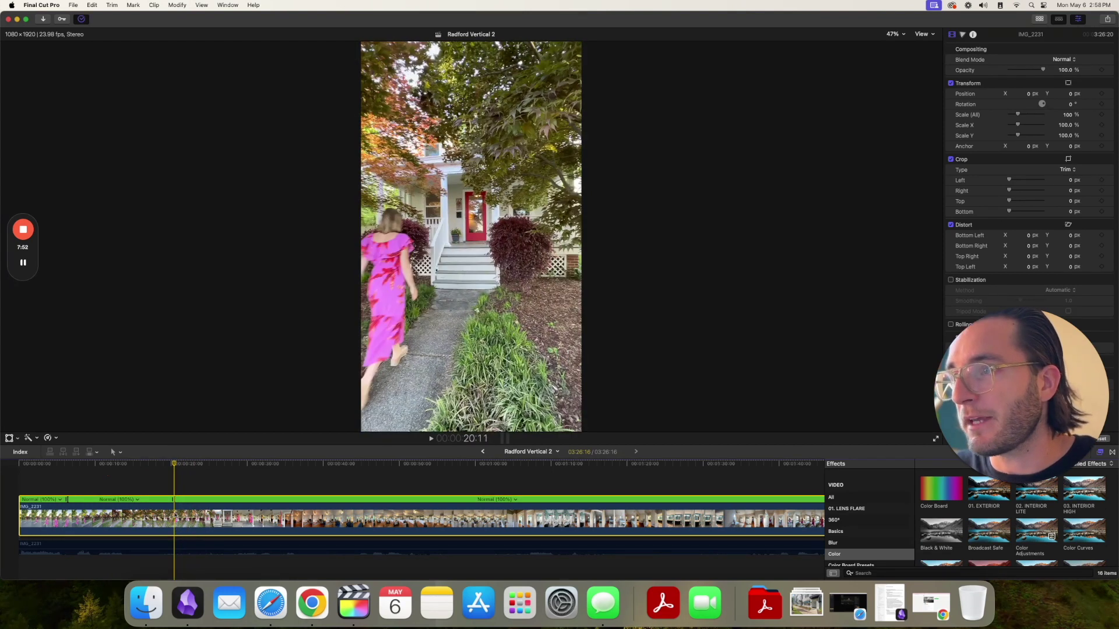
left_click_drag(175, 471, 207, 464)
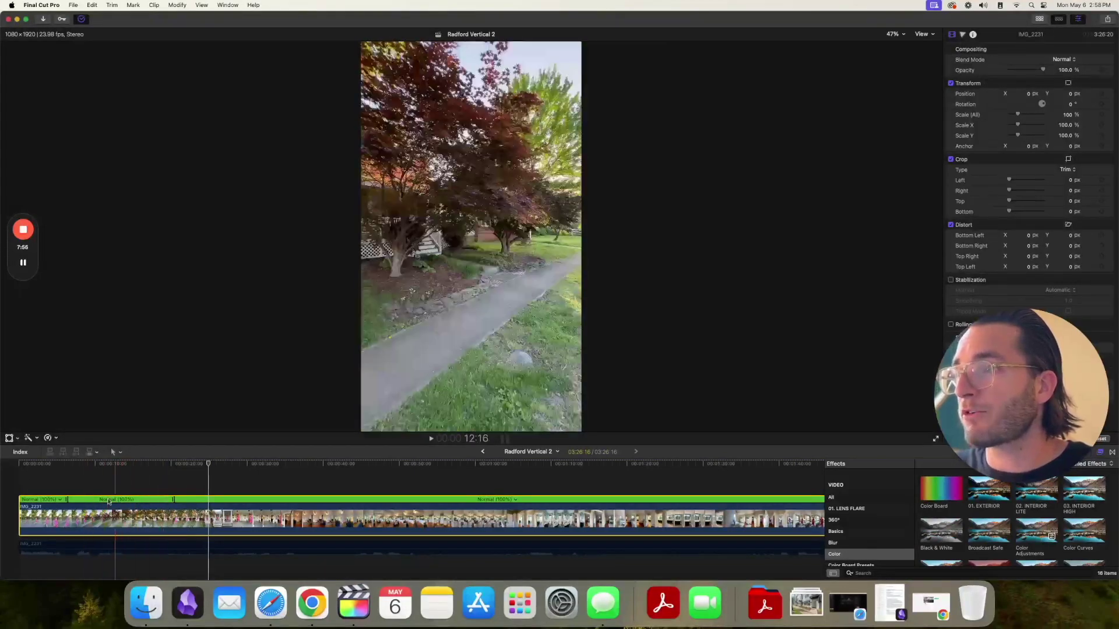
left_click(138, 500)
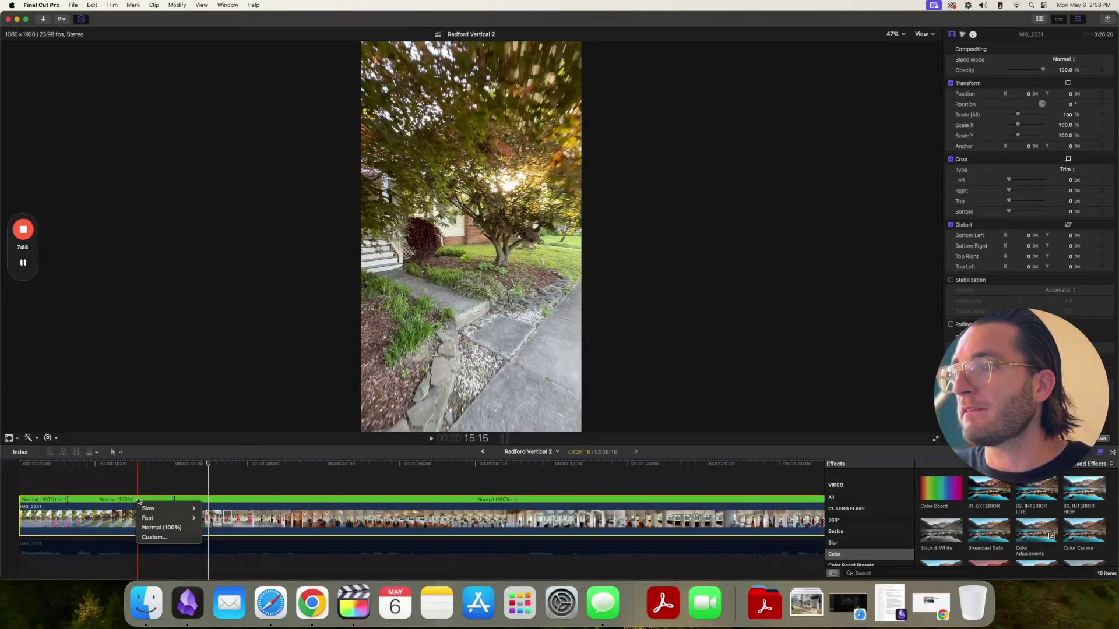
mouse_move(175, 518)
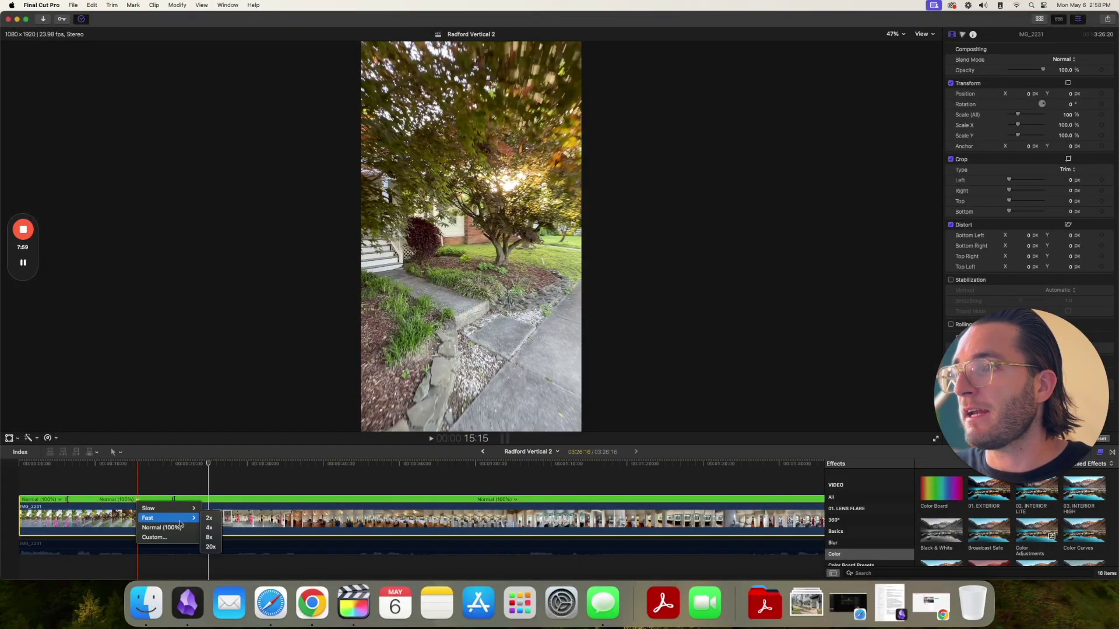
left_click(210, 538)
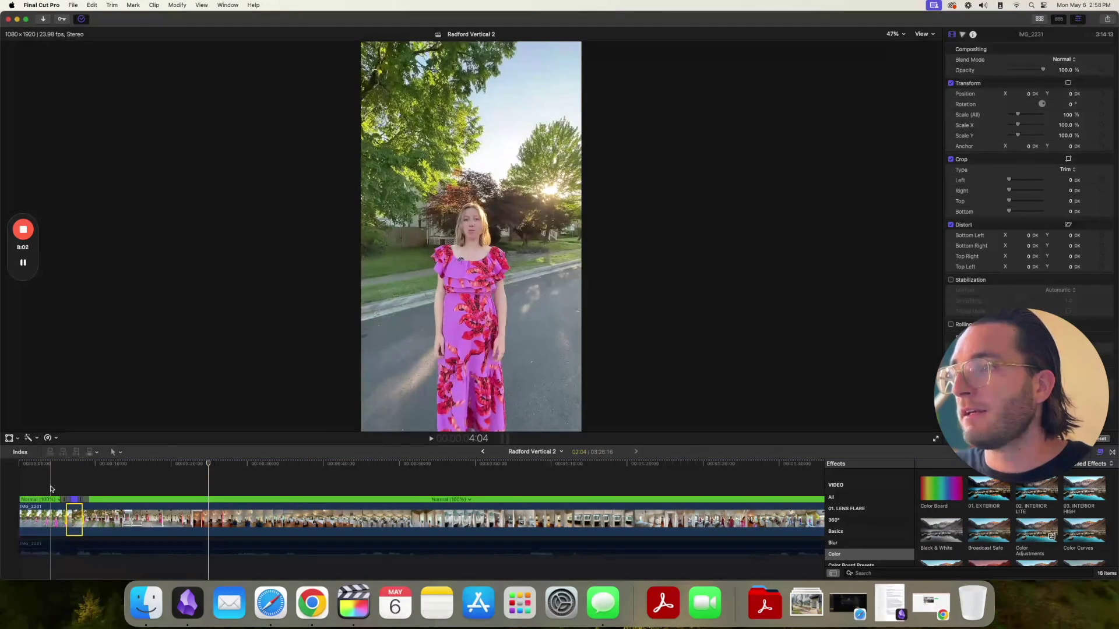
key("space")
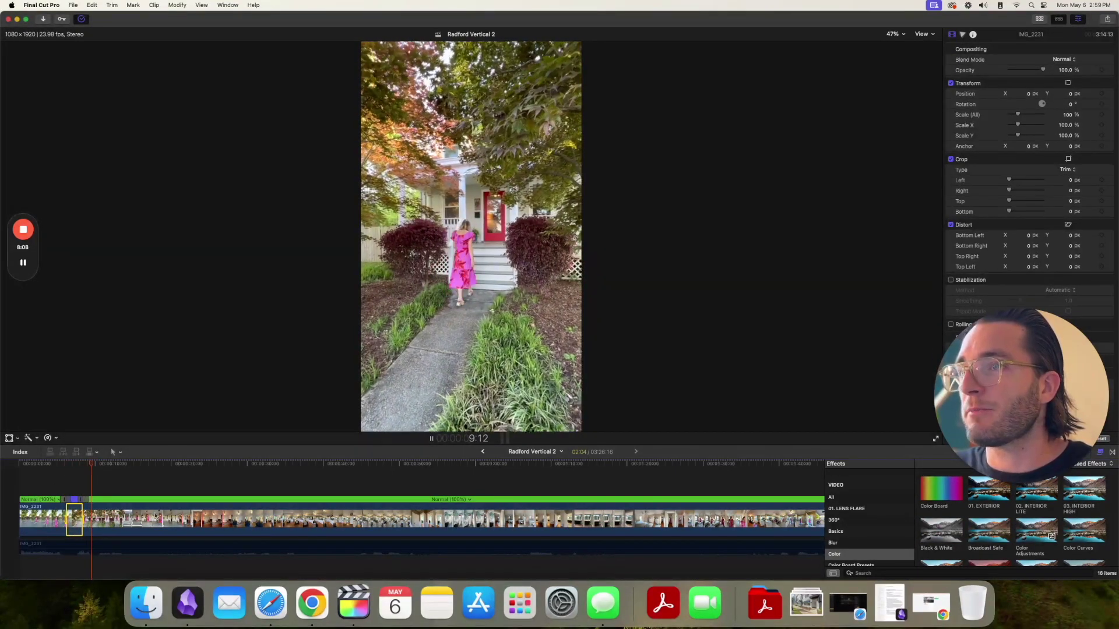
key("space")
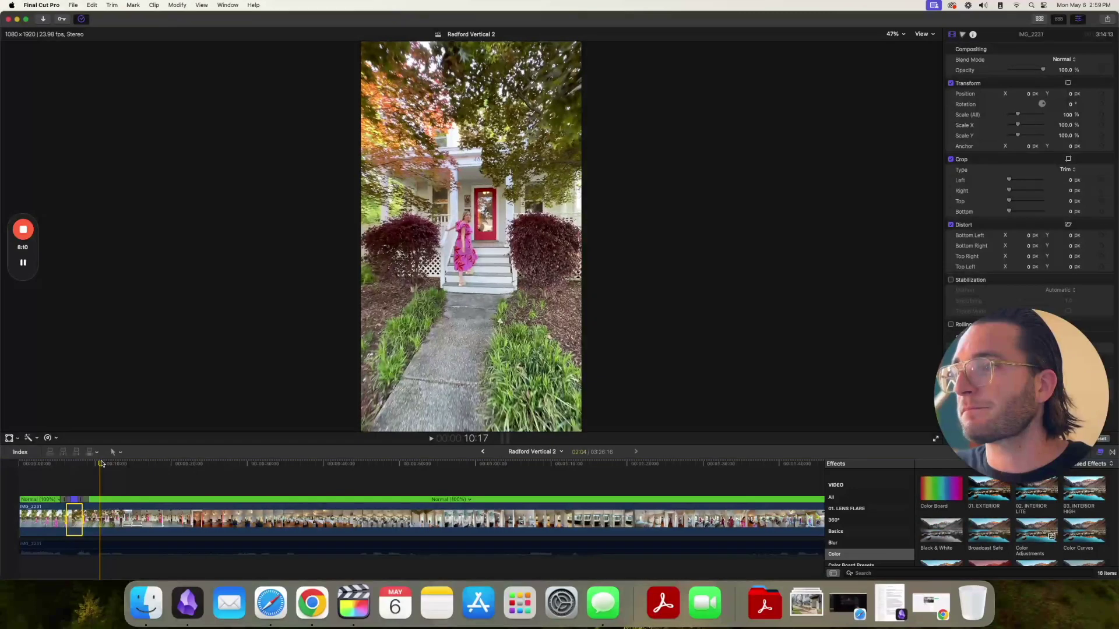
left_click_drag(101, 464, 61, 464)
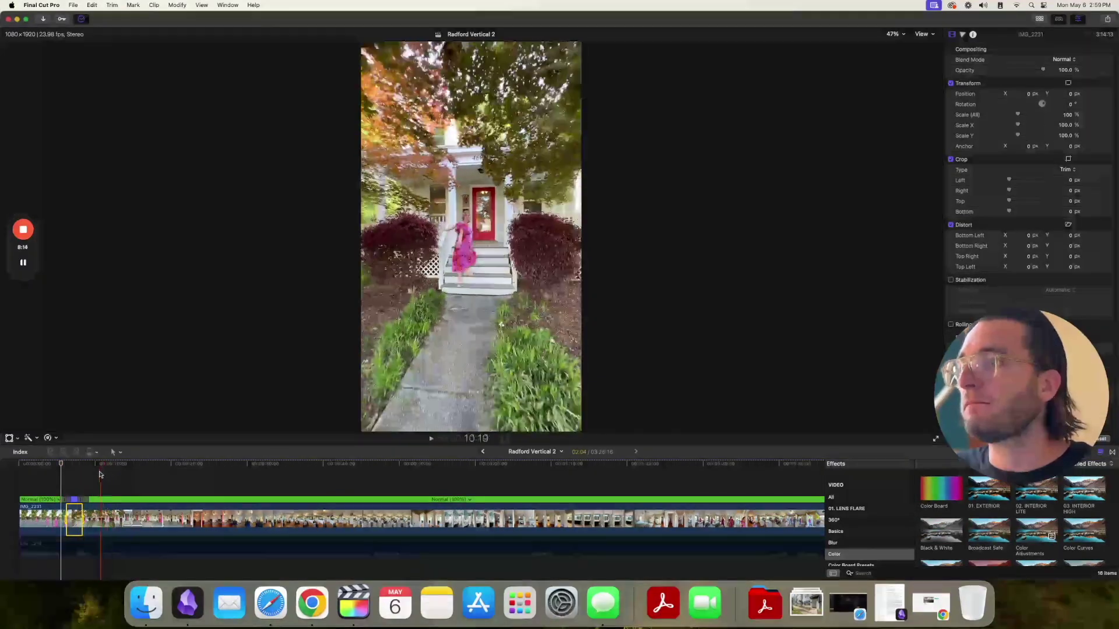
key("space")
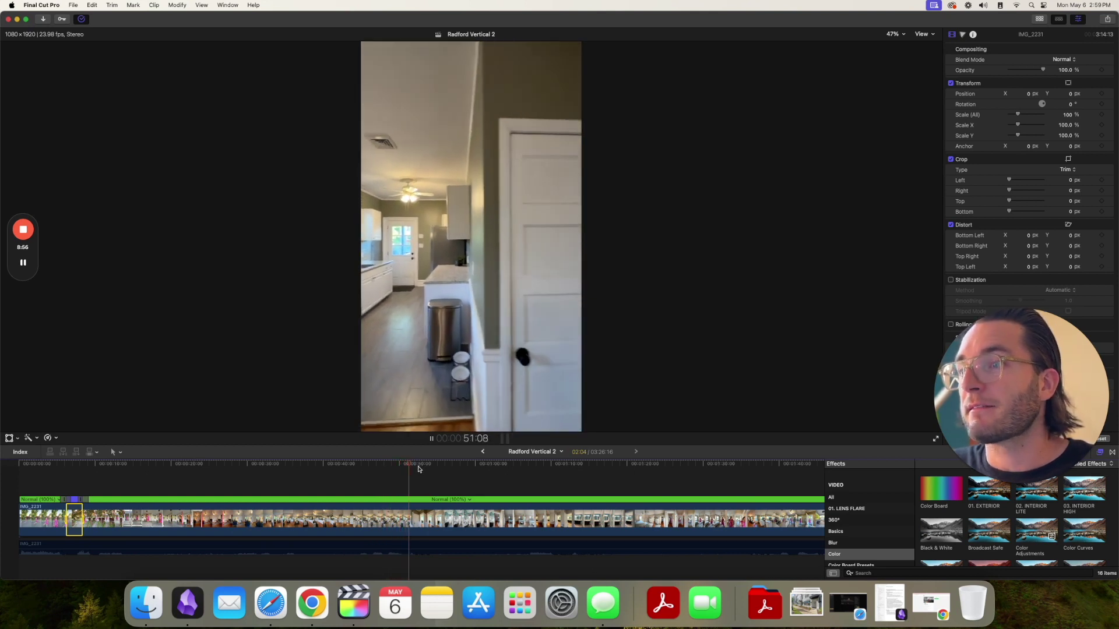
key("space")
Review the opening footage and blade the clip's speed at 9:15.
left_click_drag(411, 464, 46, 480)
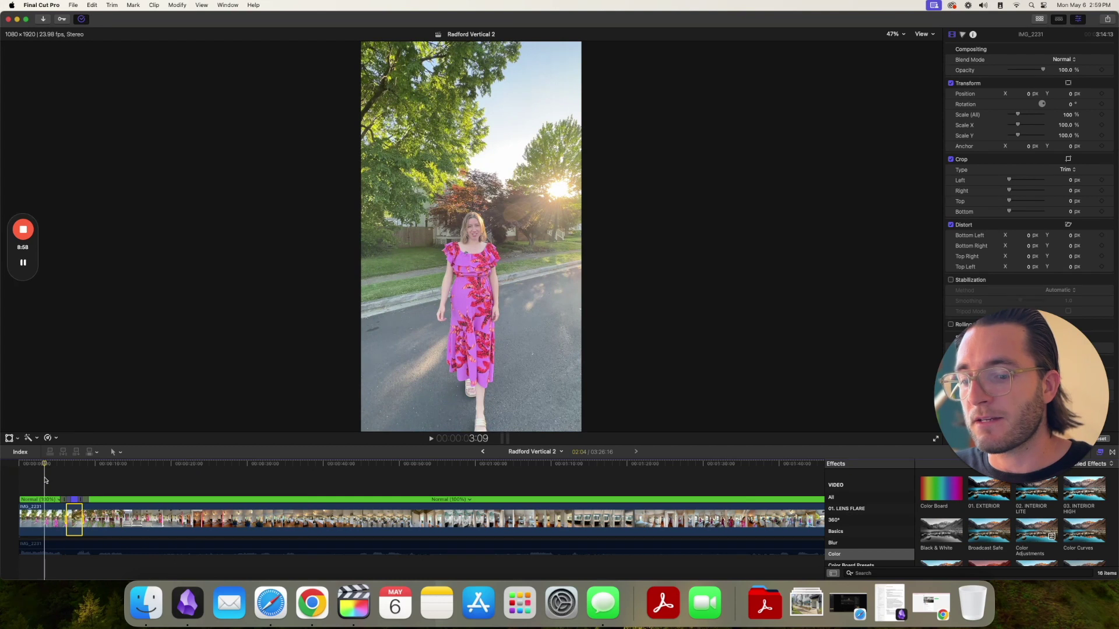
key("super+equal")
scroll(82, 487, "left", 3)
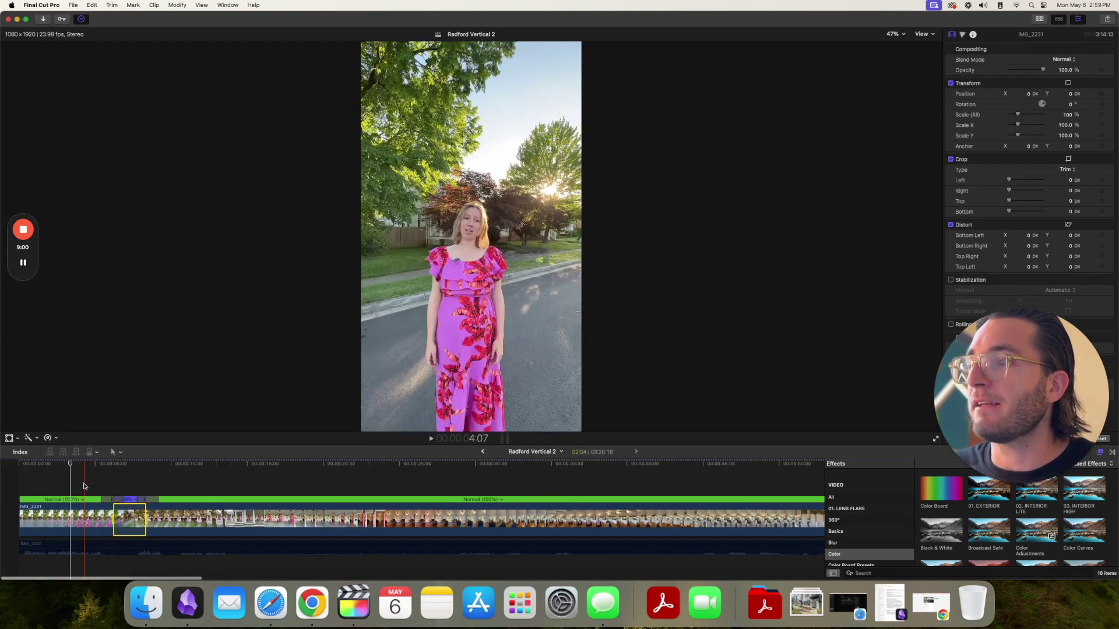
key("space")
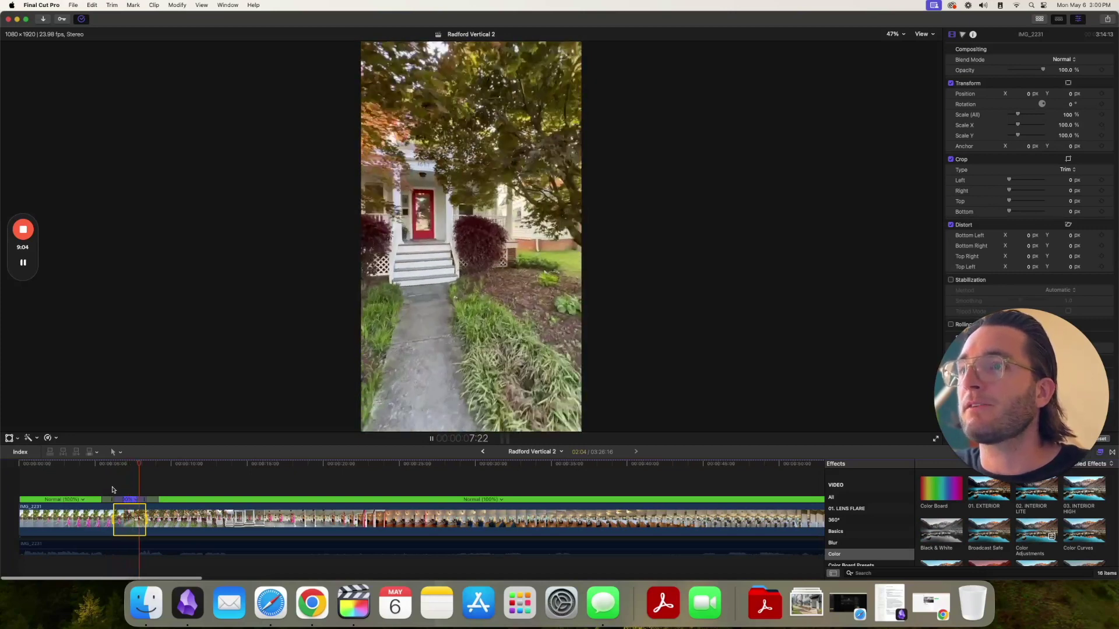
key("space")
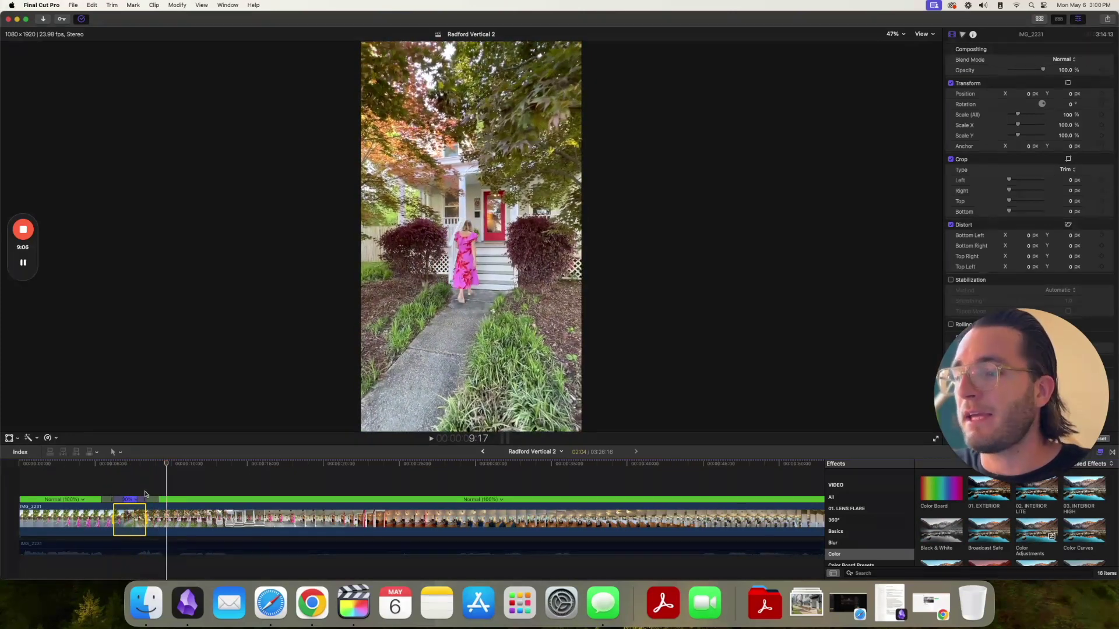
key("super+equal")
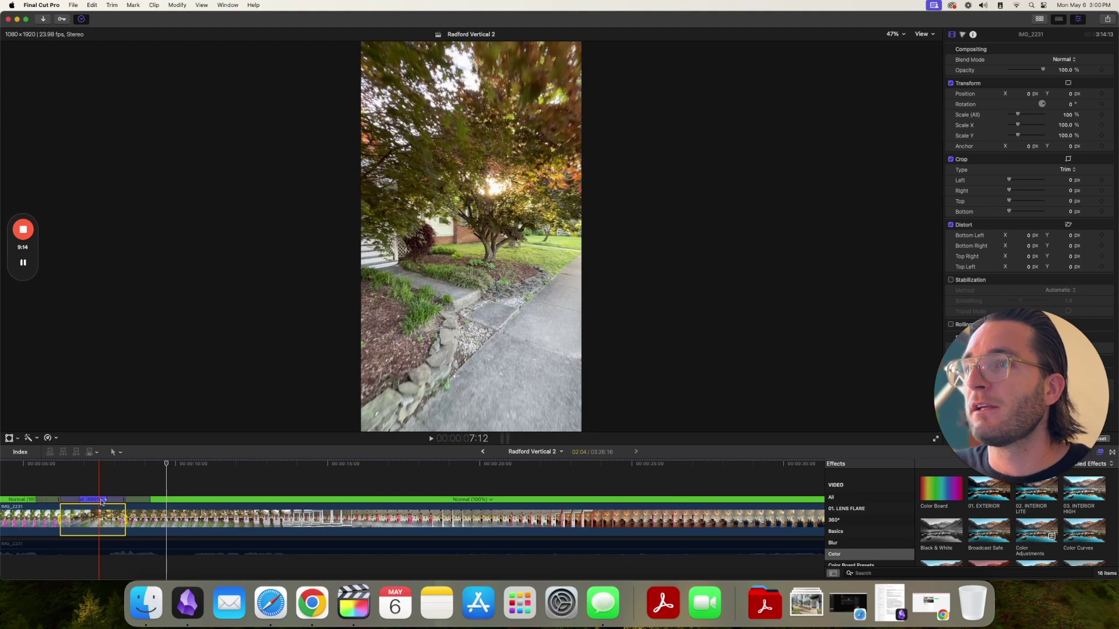
key("space")
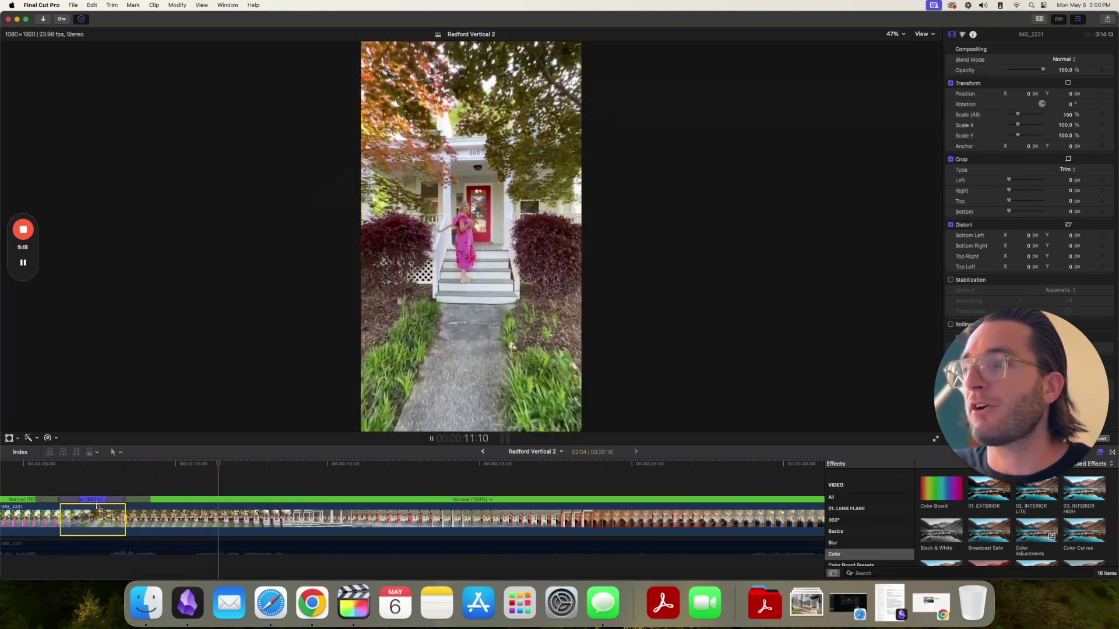
left_click(101, 487)
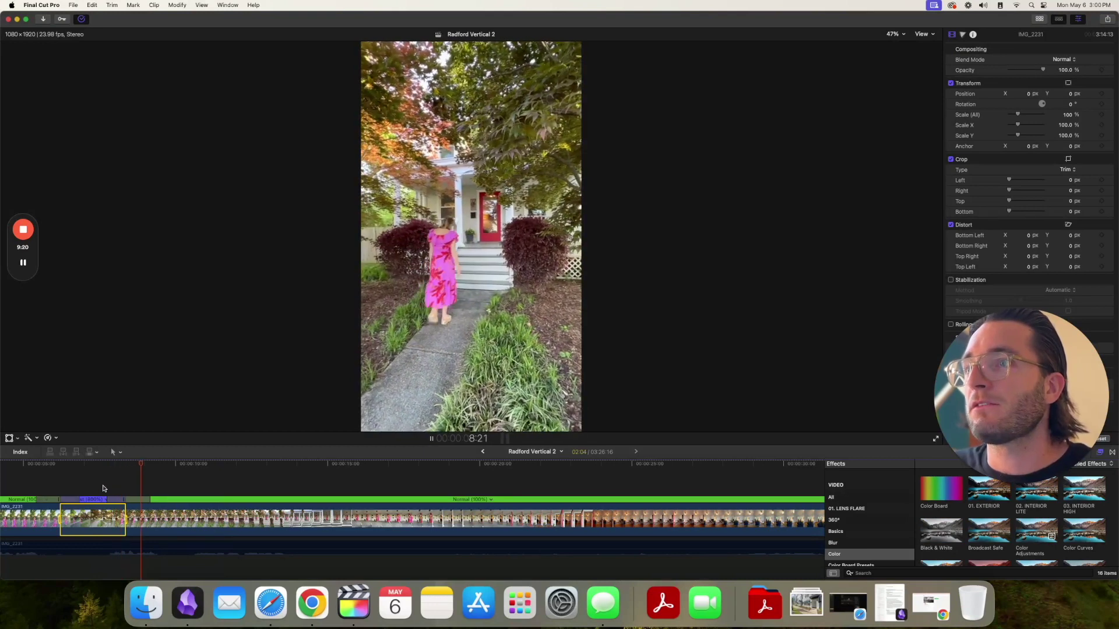
key("space")
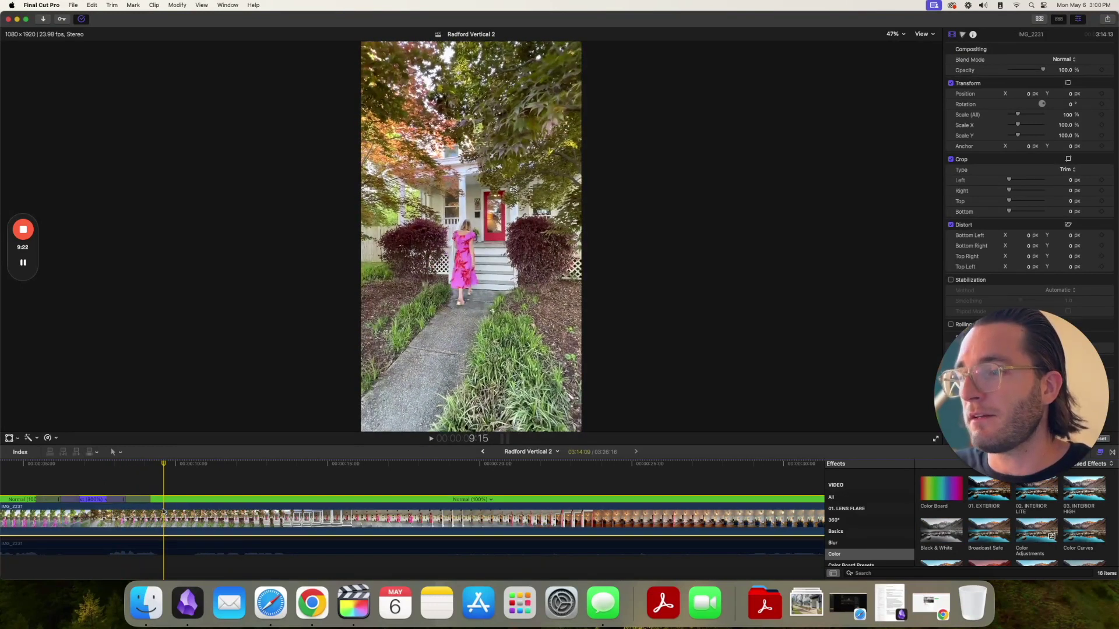
key("shift+b")
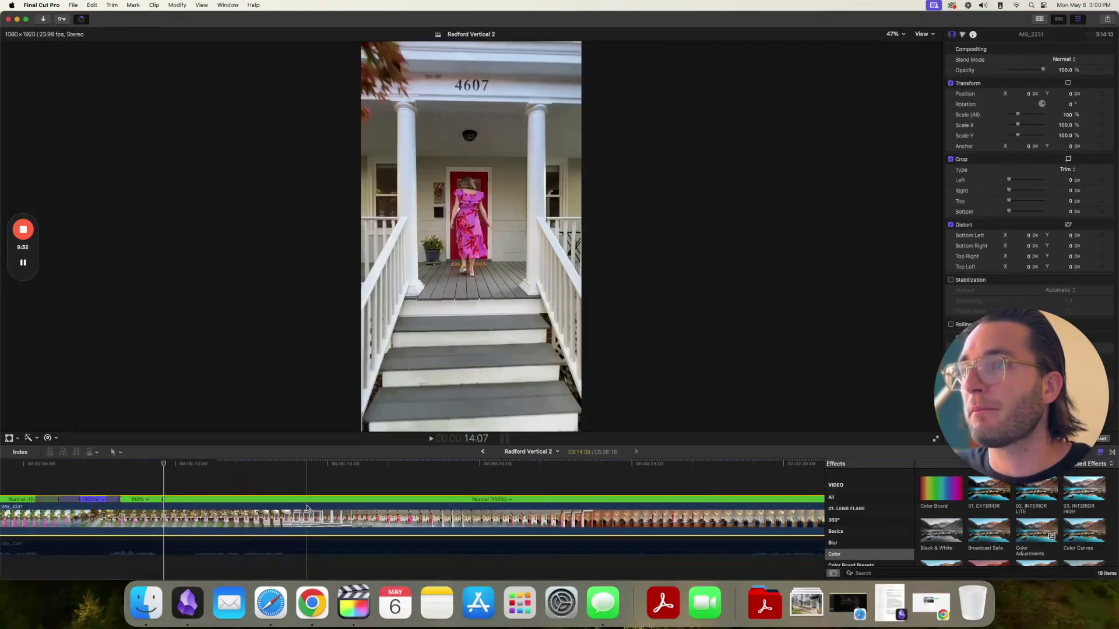
Blade the speed at the next point and set that new section to 8x.
scroll(350, 516, "right", 3)
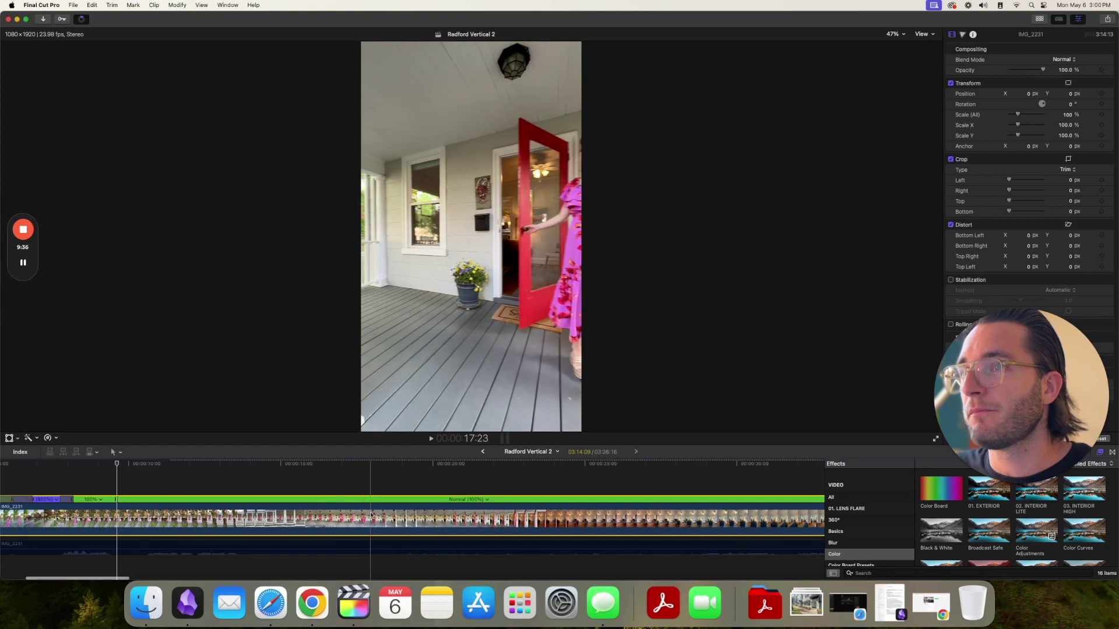
left_click(371, 514)
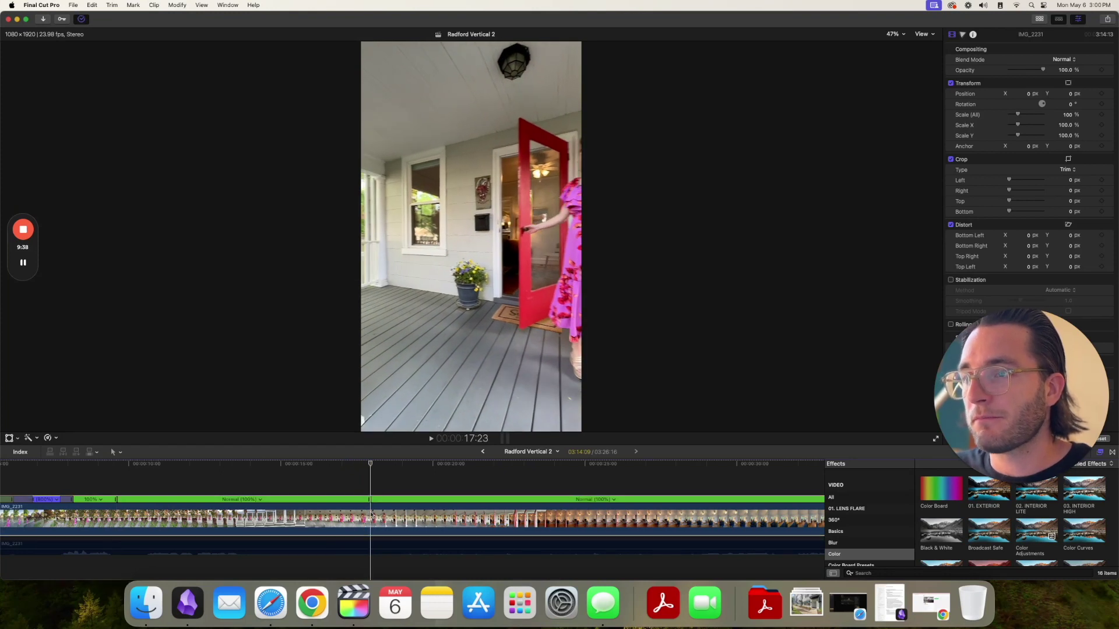
key("shift+b")
left_click(261, 500)
mouse_move(291, 518)
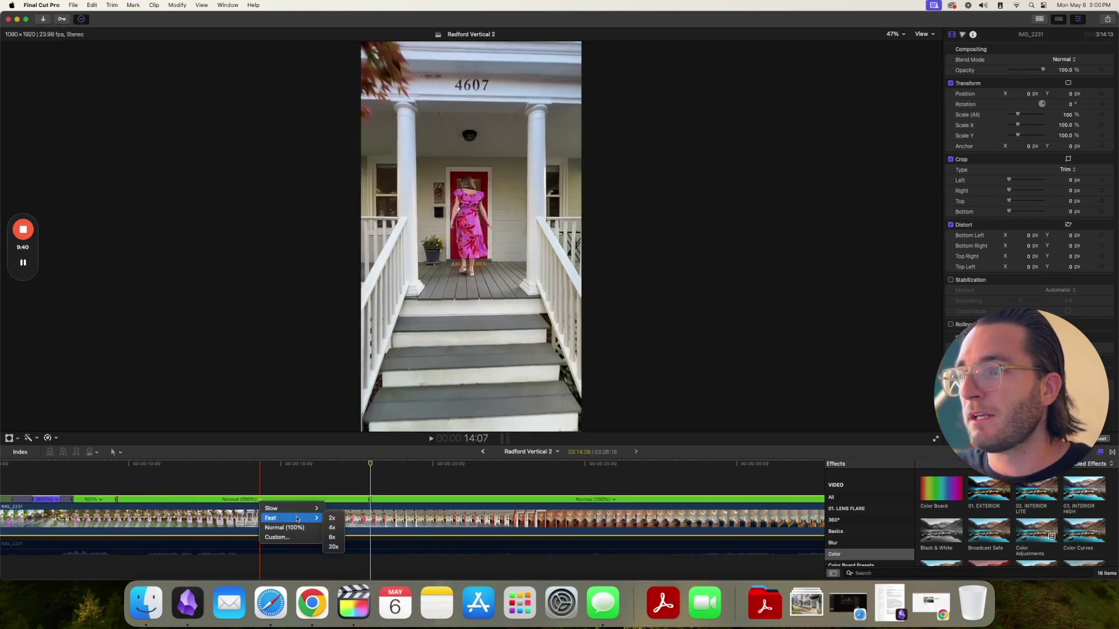
left_click(333, 537)
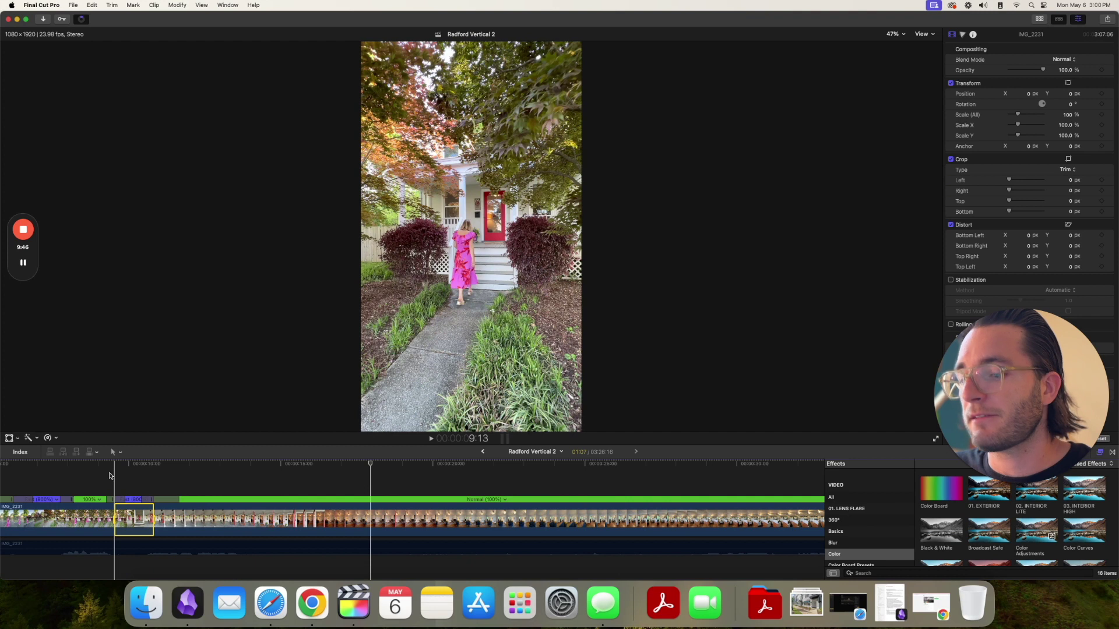
Review the porch shot, set the playhead at 12:03, and select the clip.
key("space")
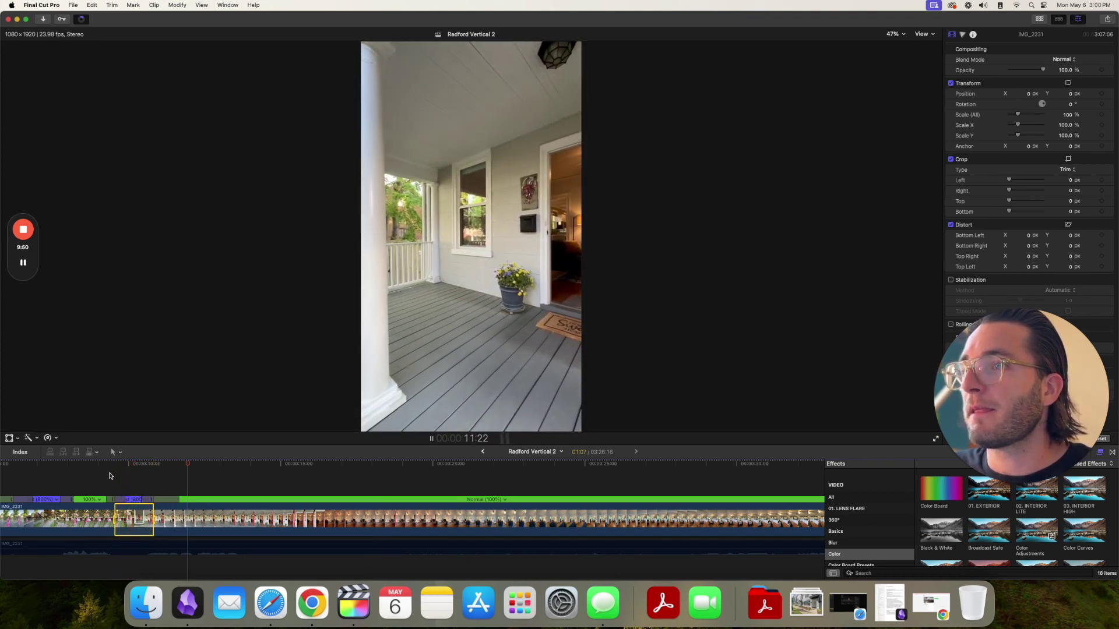
key("space")
left_click(148, 464)
key("space")
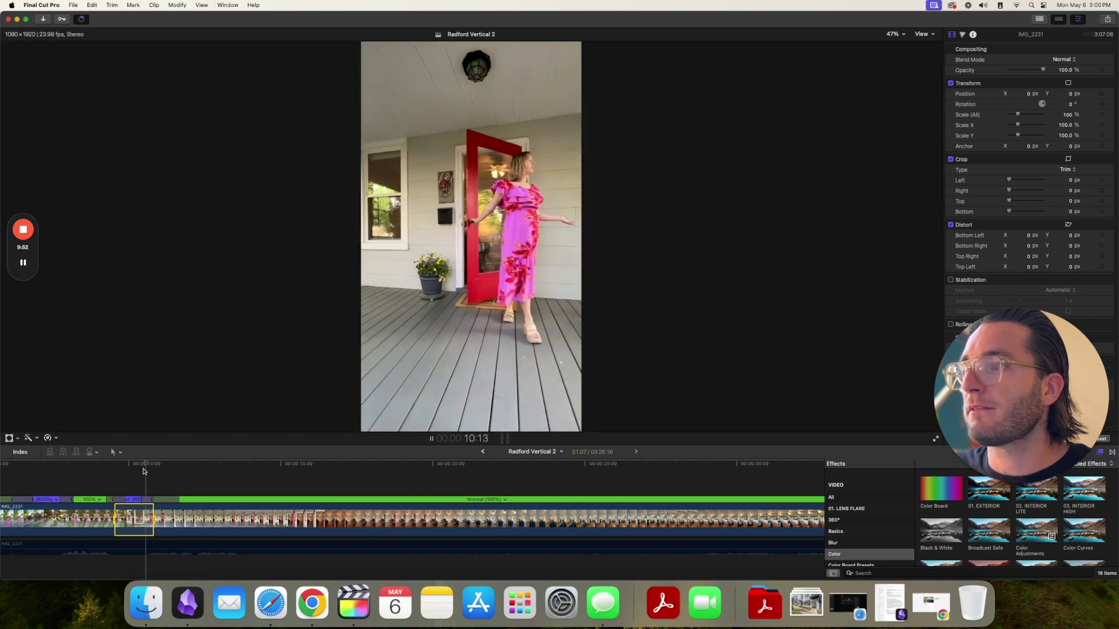
key("space")
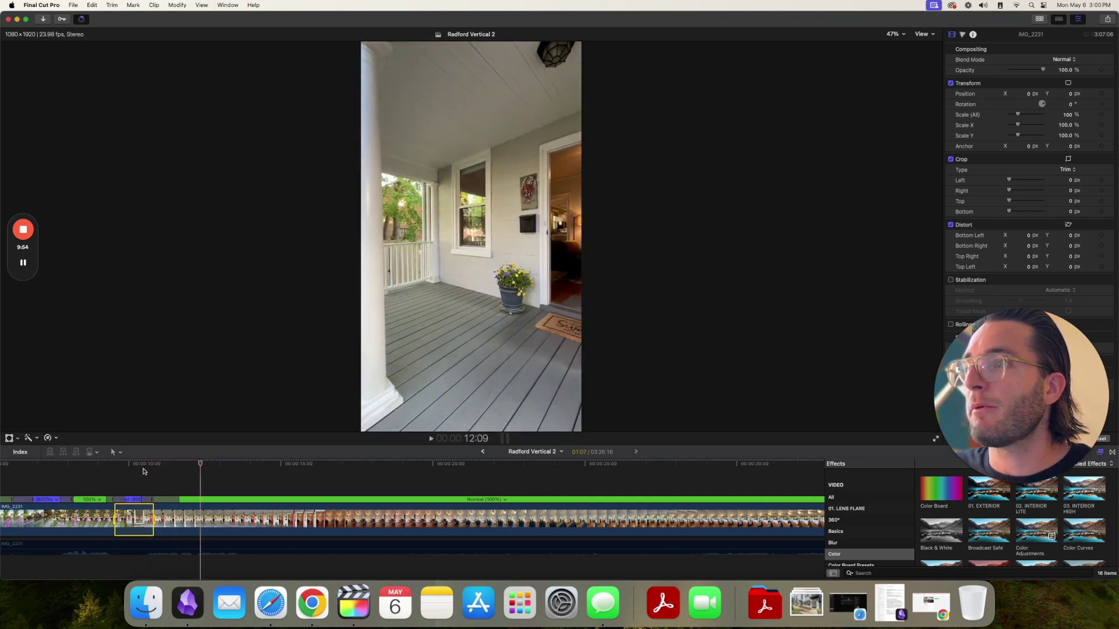
left_click_drag(200, 467, 204, 468)
key("space")
left_click(206, 515)
Blade the speed at the porch and doorway entry, and make the doorway section 8x fast.
key("shift+b")
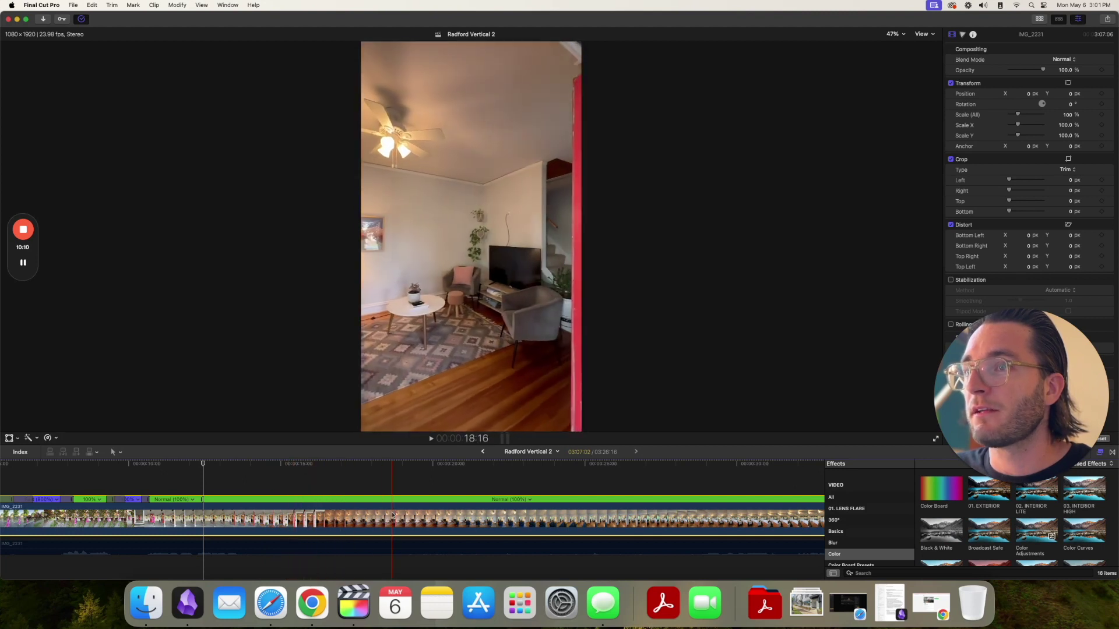
left_click(342, 516)
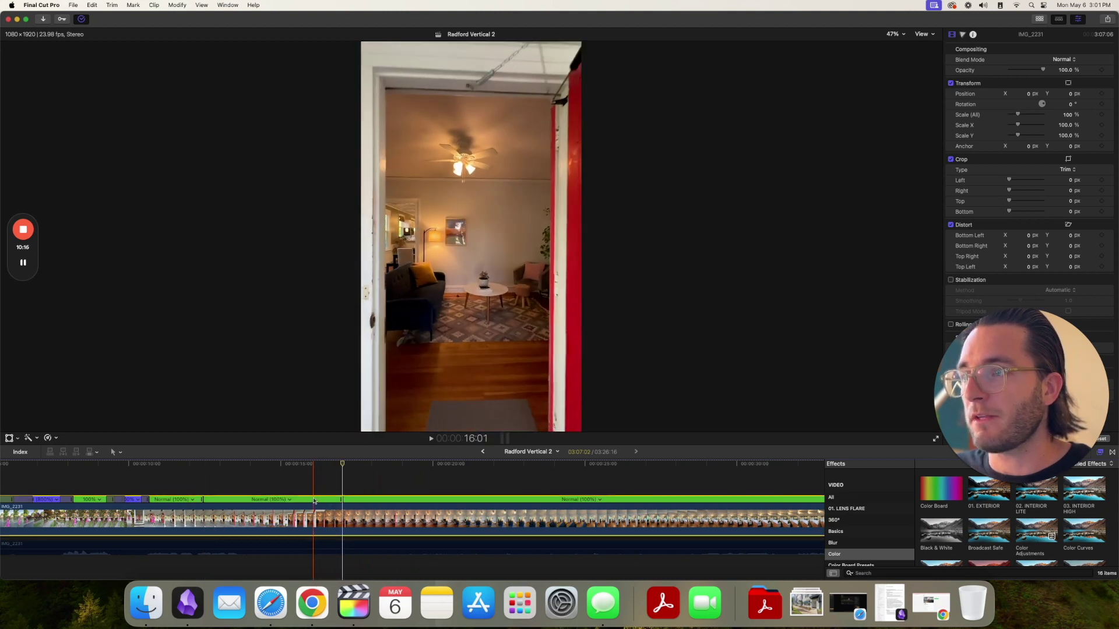
key("shift+b")
left_click(289, 499)
mouse_move(300, 518)
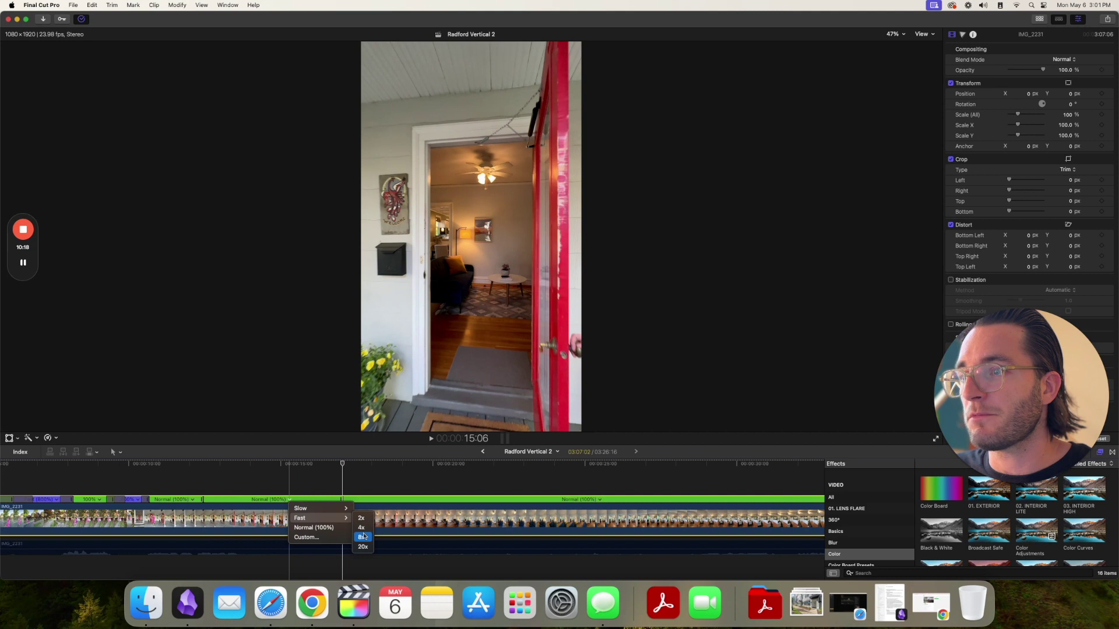
left_click(362, 535)
key("space")
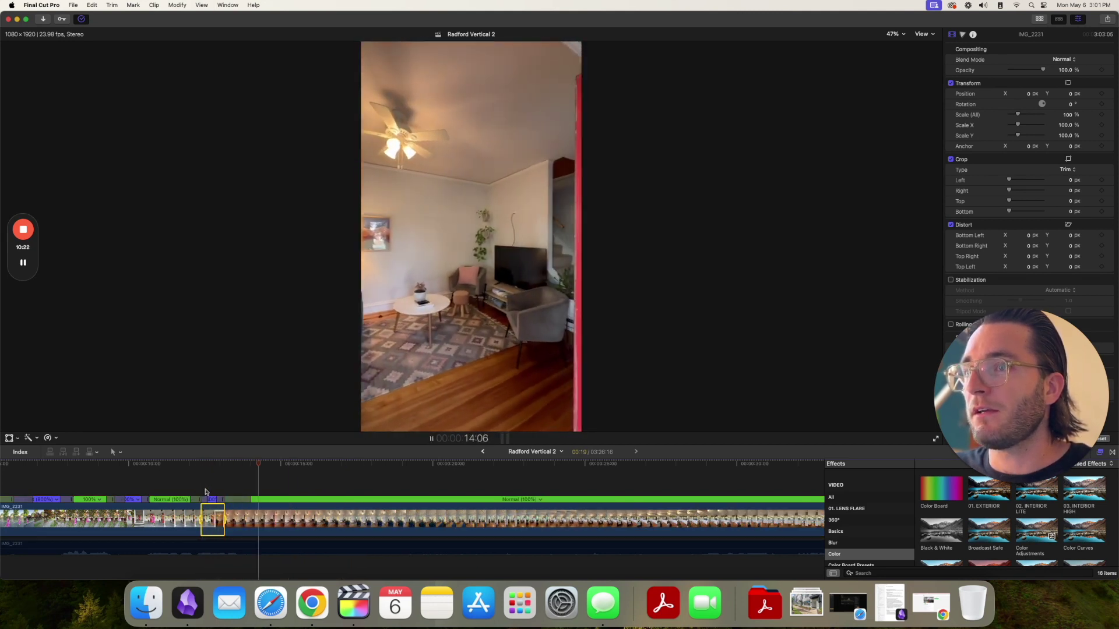
key("space")
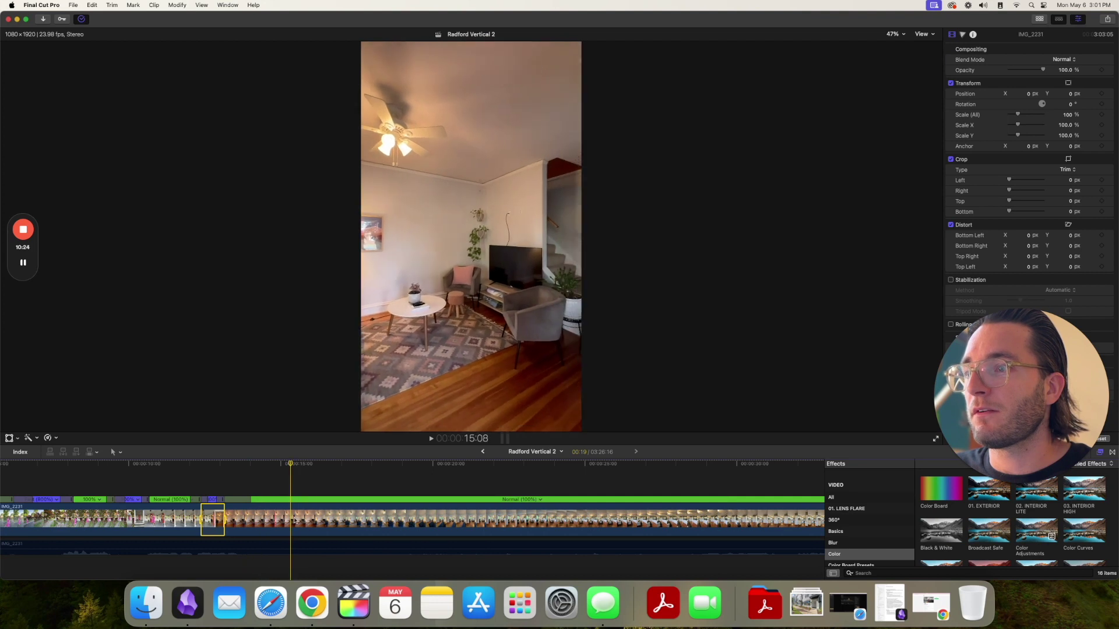
Blade the living-room passage and speed that section up to 8x.
key("super+b")
left_click(295, 521)
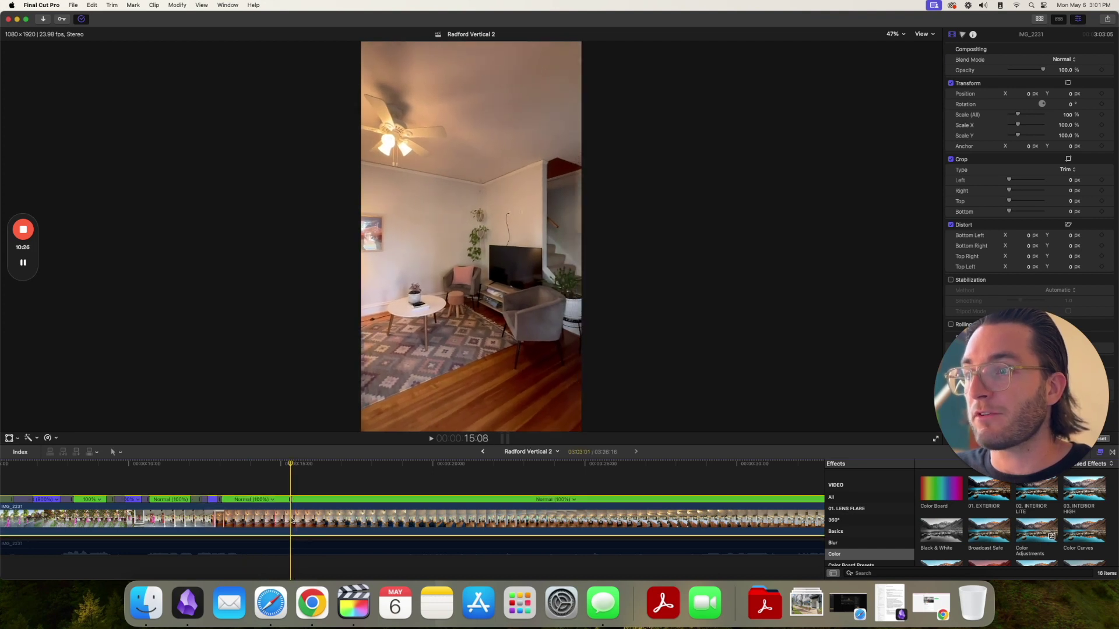
scroll(293, 522, "right", 3)
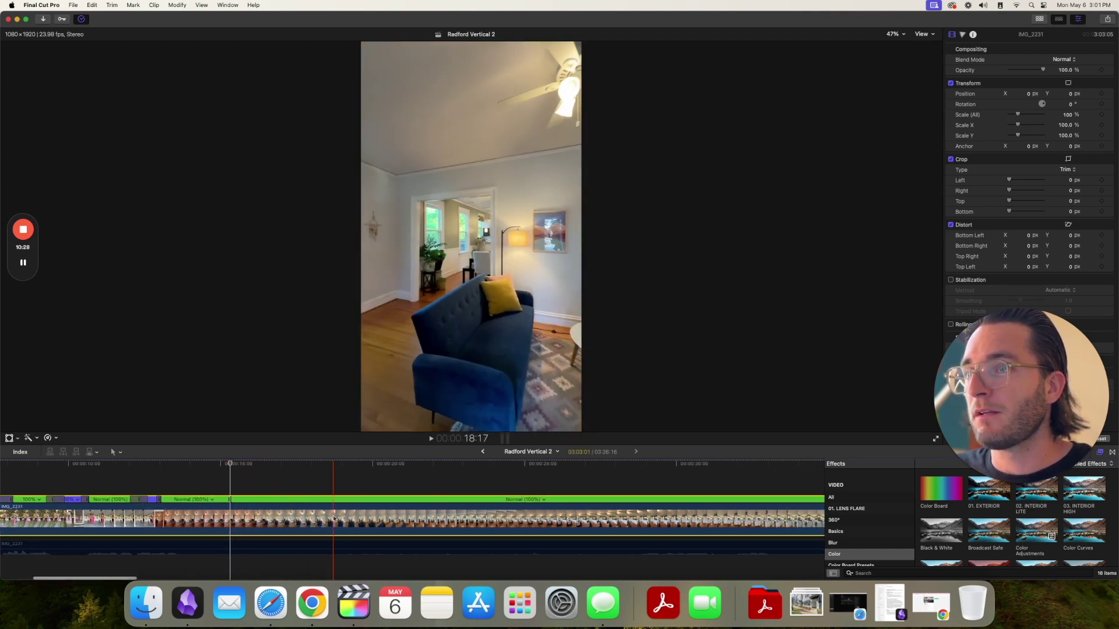
scroll(373, 519, "right", 2)
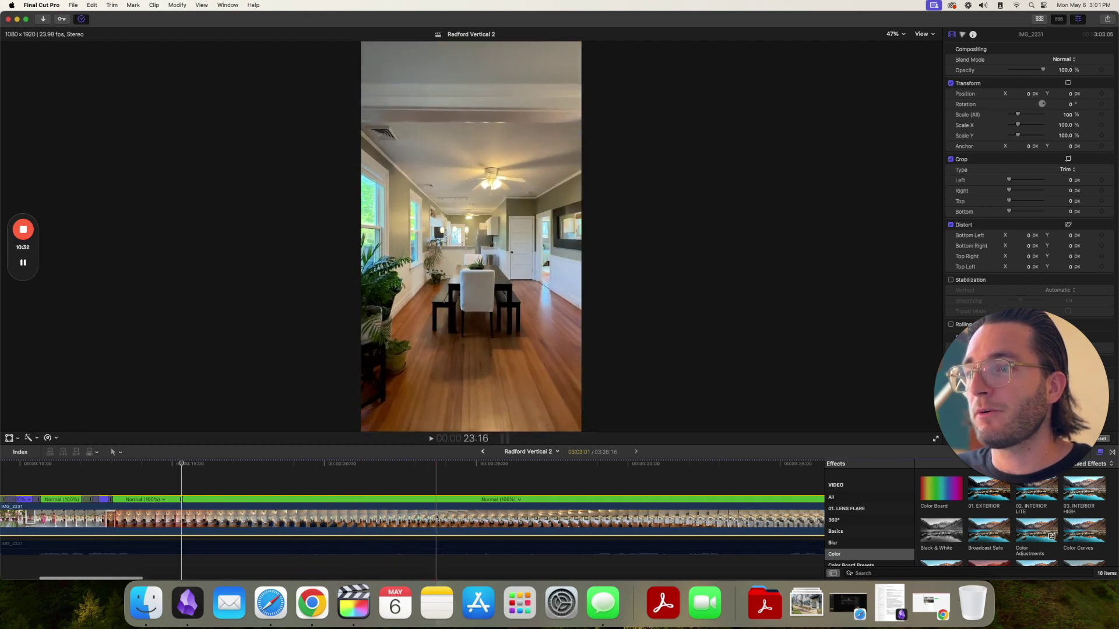
left_click(436, 517)
key("super+b")
left_click(326, 500)
mouse_move(356, 518)
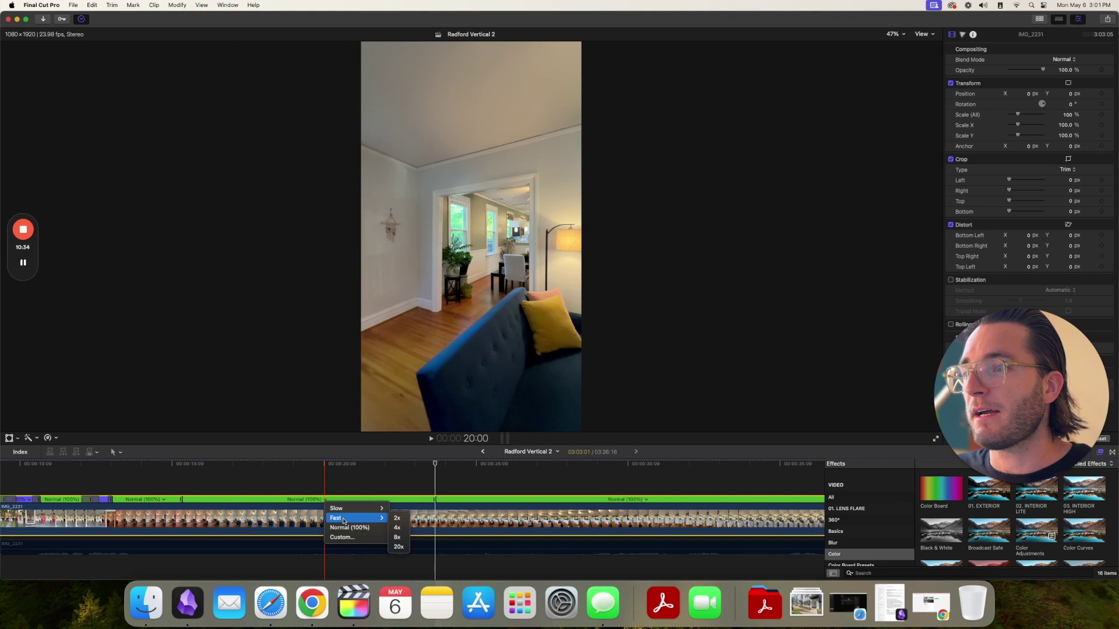
left_click(399, 537)
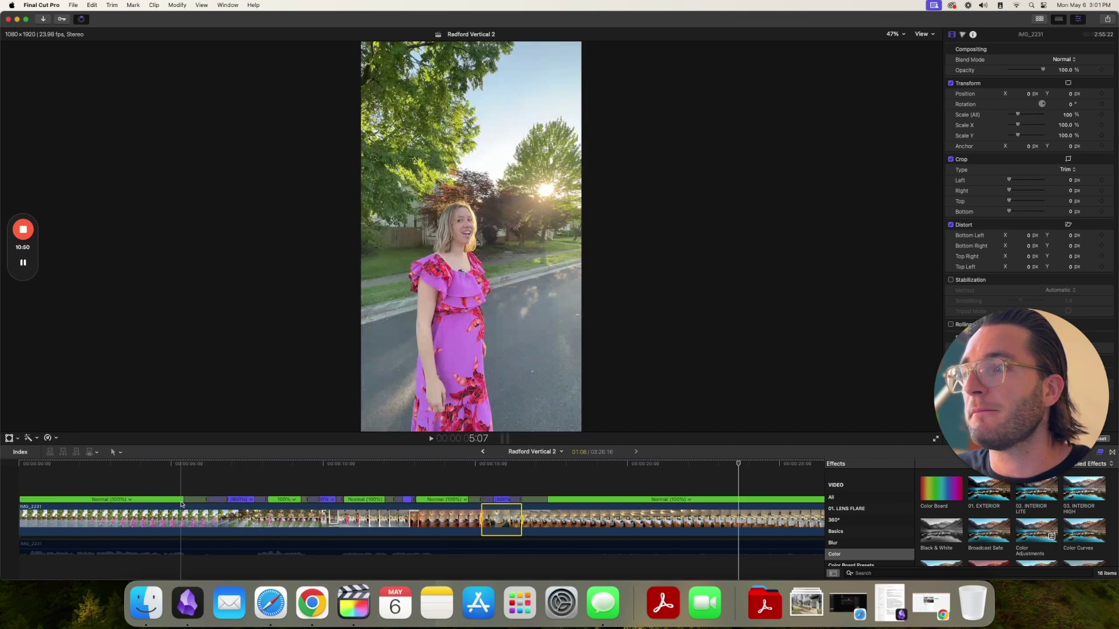
Review the edit and shorten the fast ramp on the front walkway.
key("space")
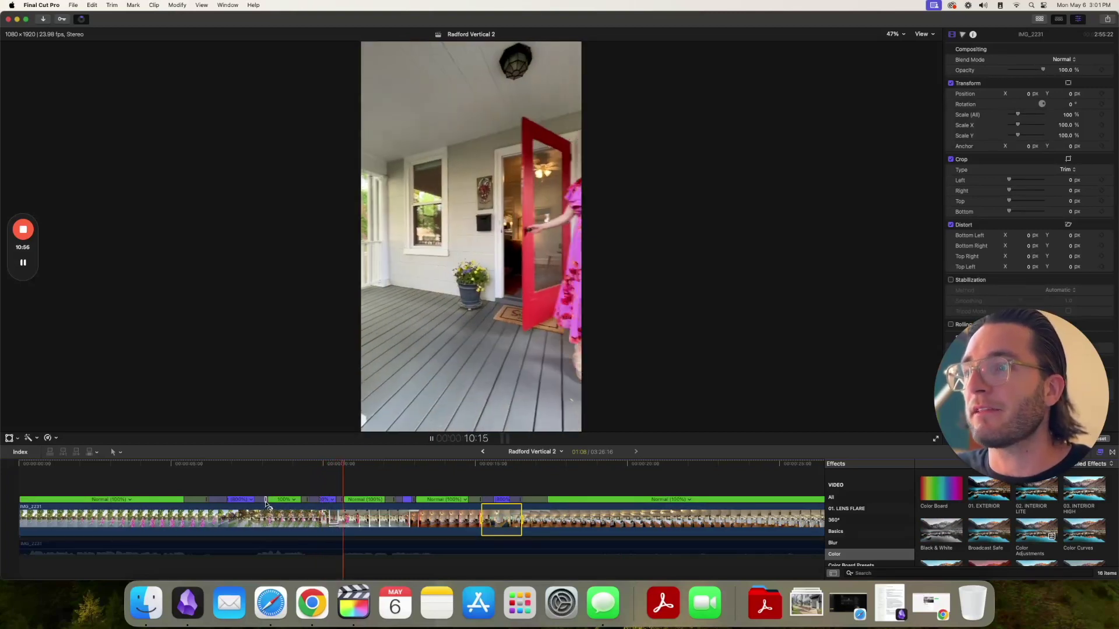
key("space")
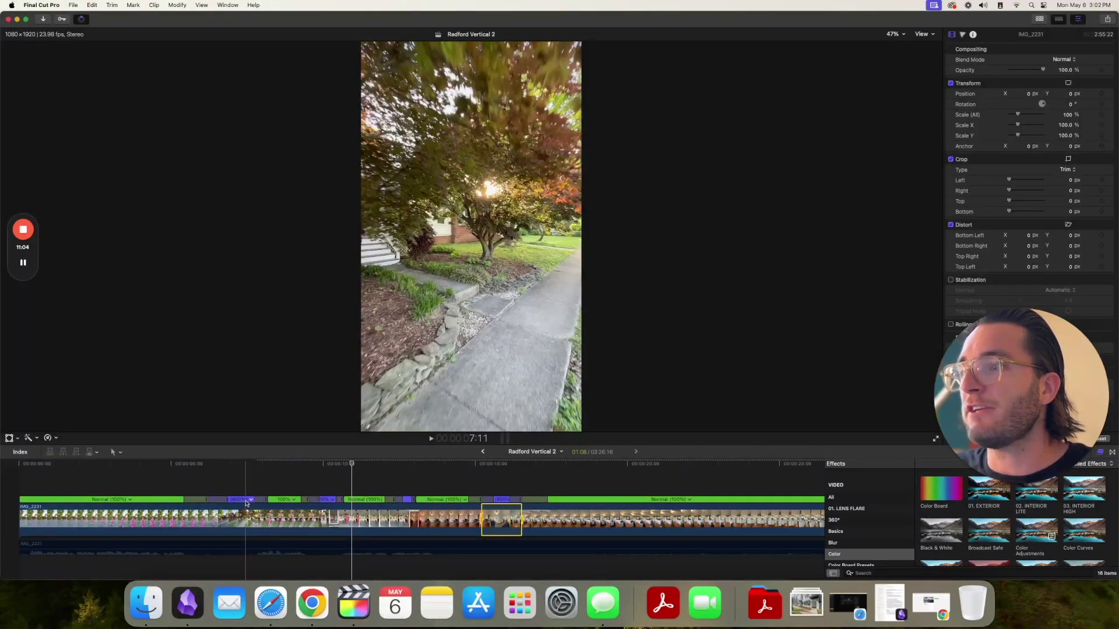
key("space")
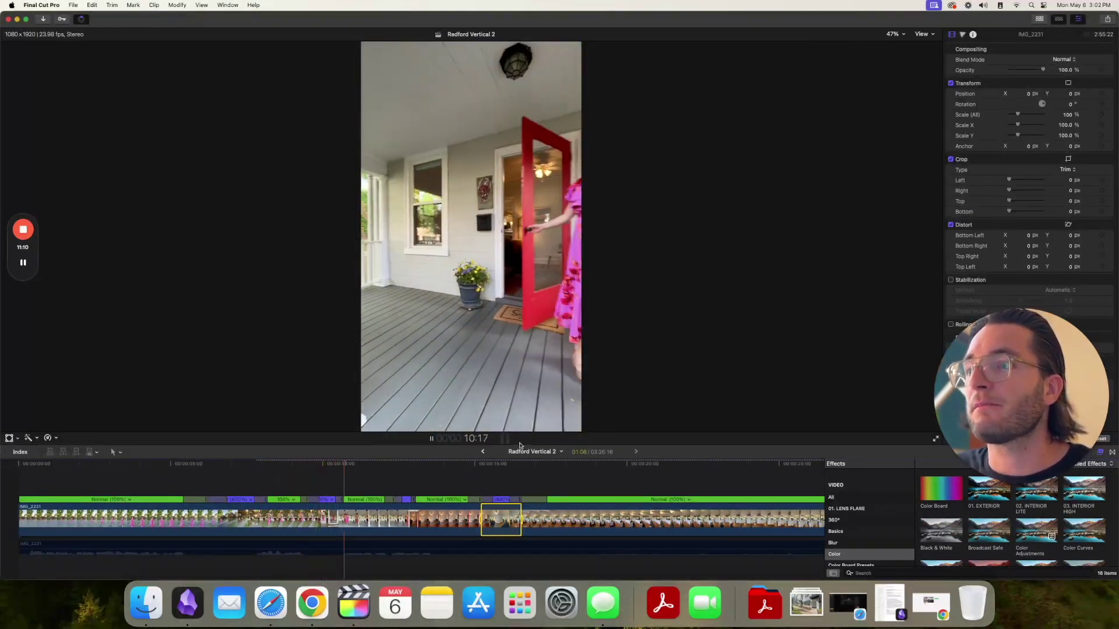
left_click(218, 480)
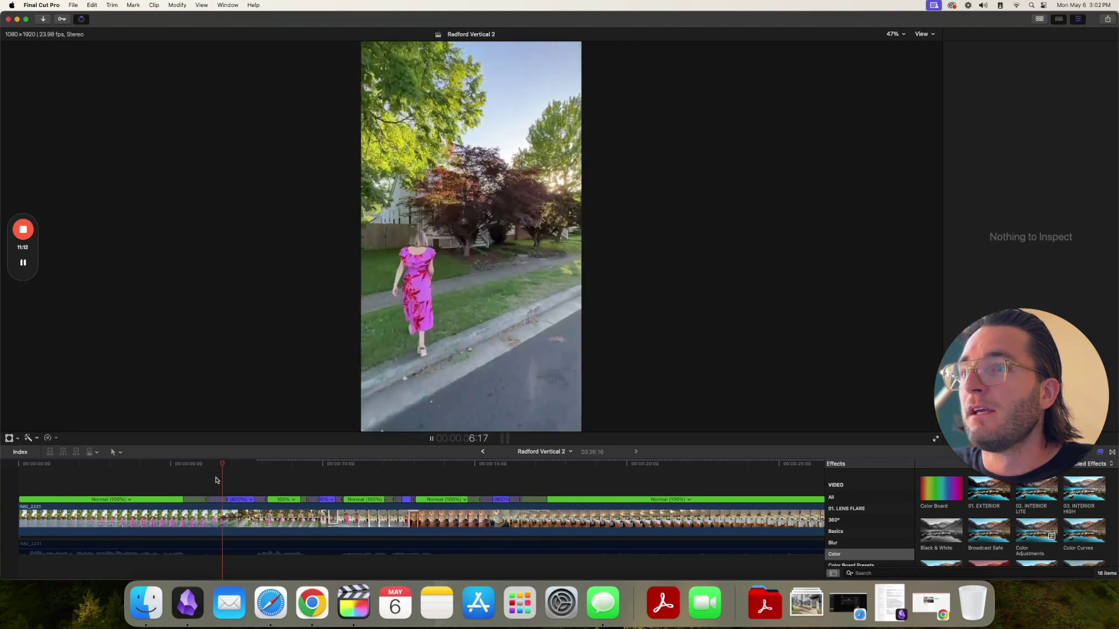
left_click_drag(259, 500, 239, 501)
Replay the shortened walkway ramp from about 5 seconds and reduce the 800% ramp to roughly 112%.
left_click(180, 481)
key("space")
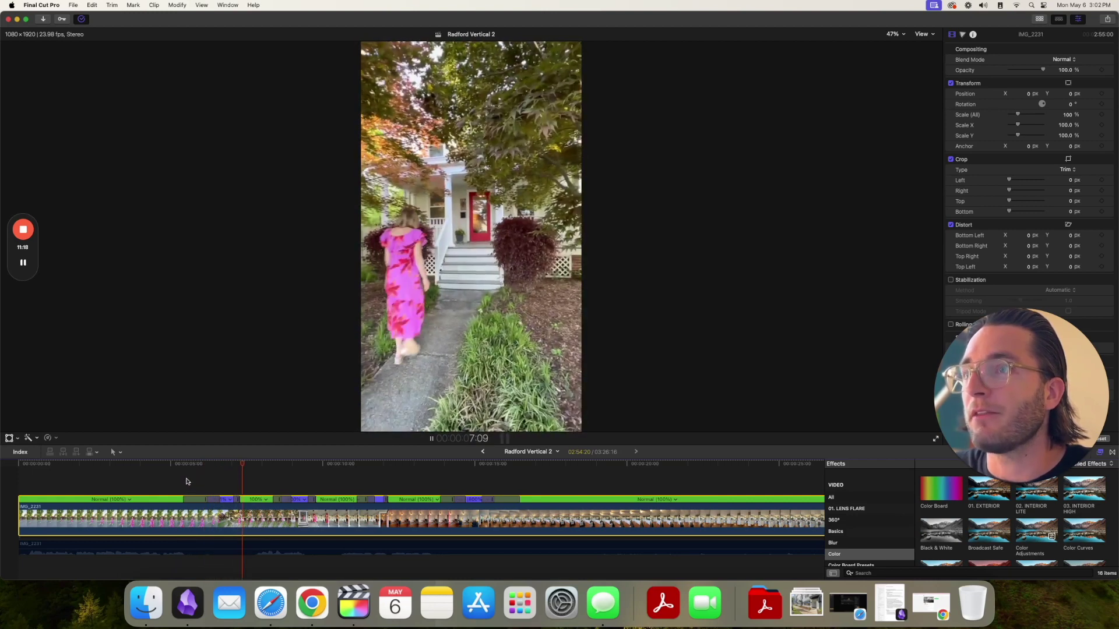
key("space")
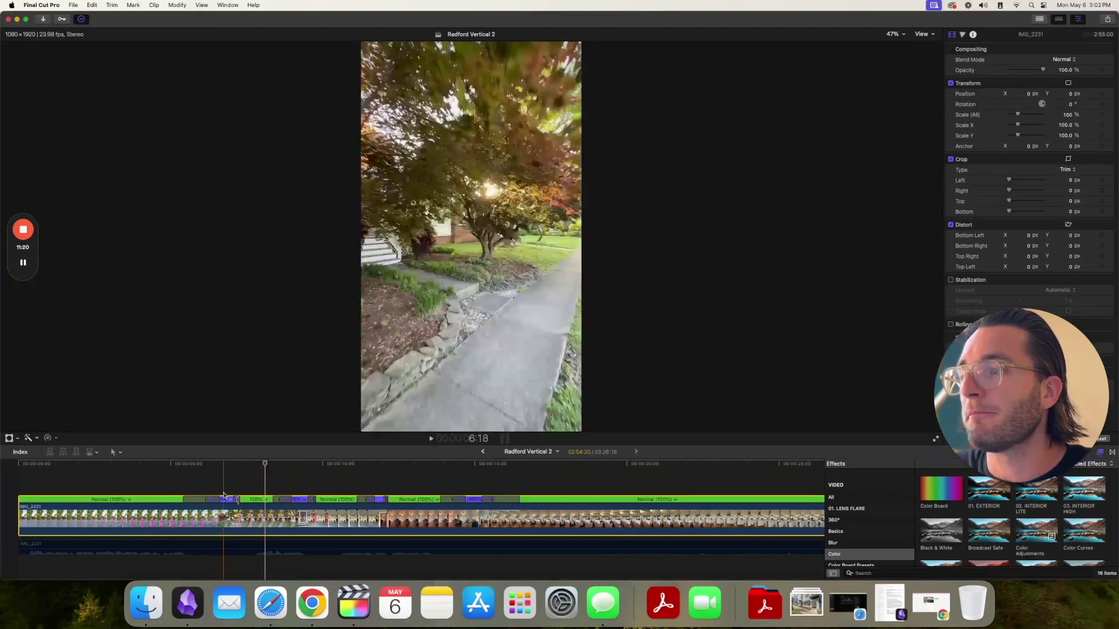
scroll(222, 494, "up", 3)
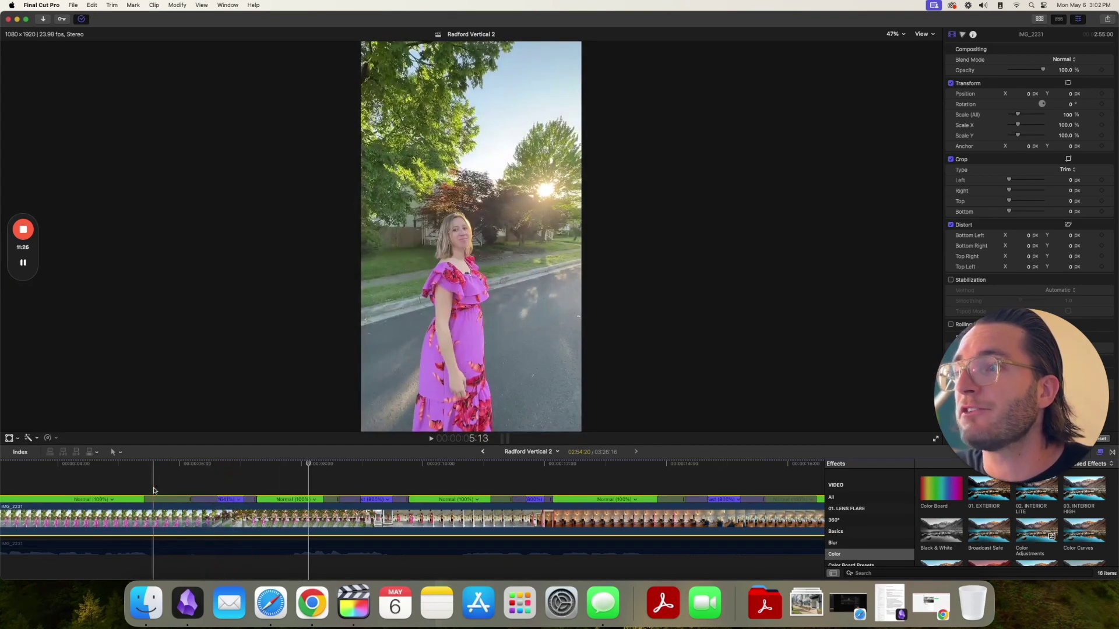
key("space")
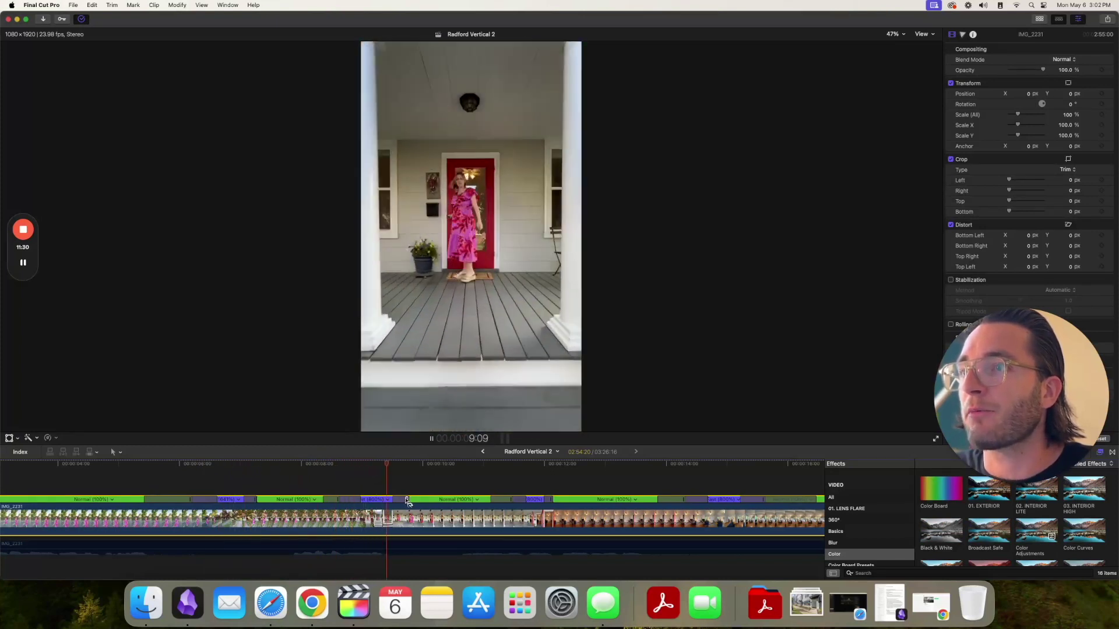
left_click_drag(407, 502, 389, 502)
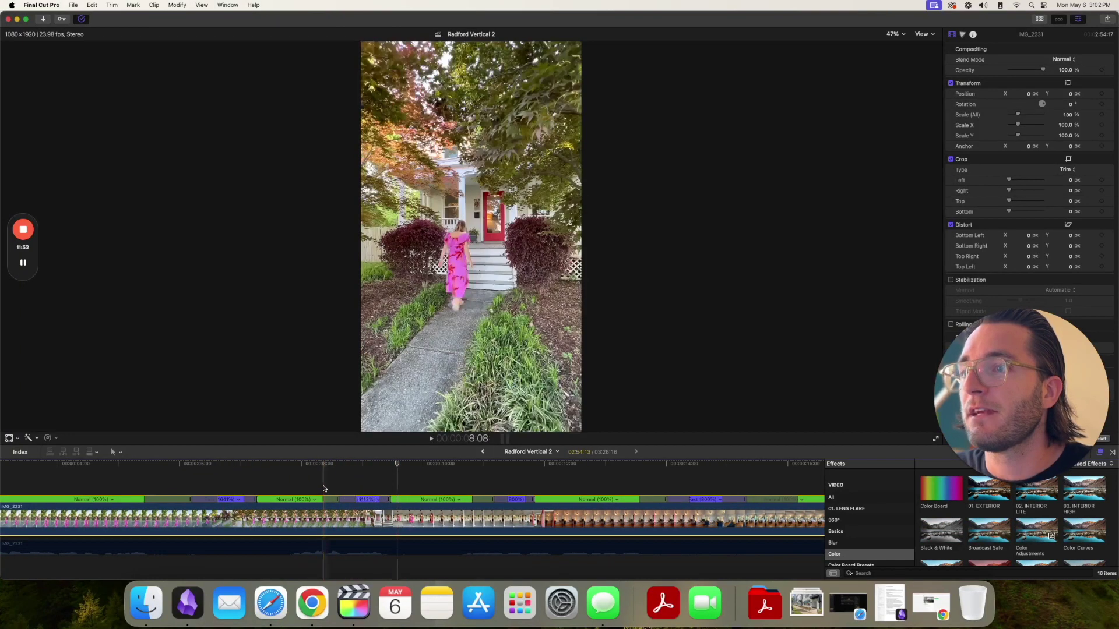
Replay the walkway ramp and drag its retime handle, leaving a Slow (11%) section.
key("space")
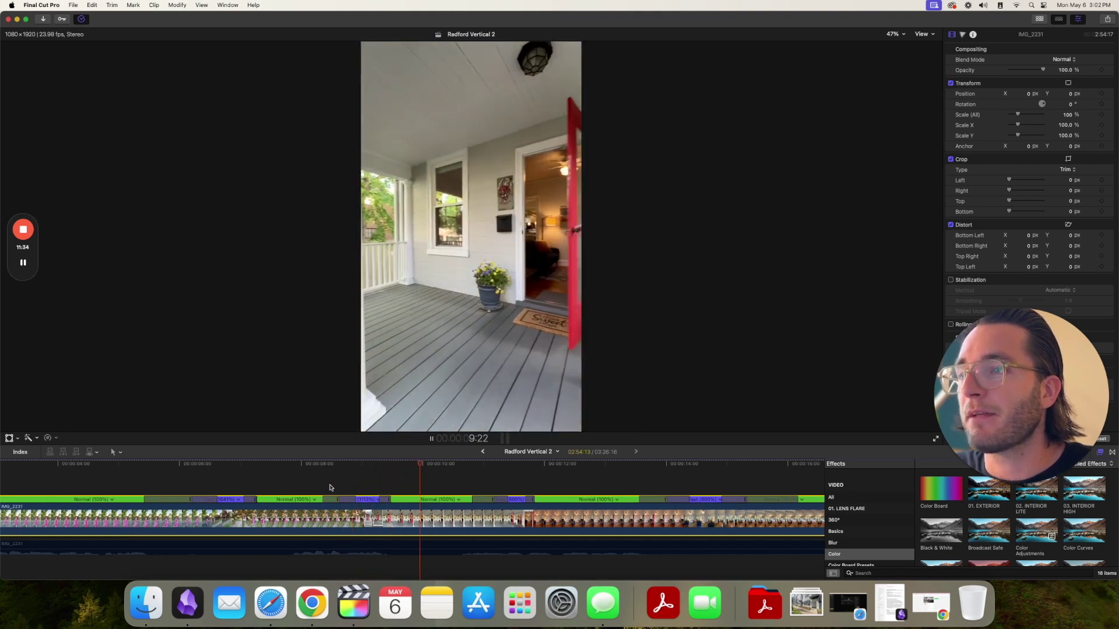
left_click(300, 484)
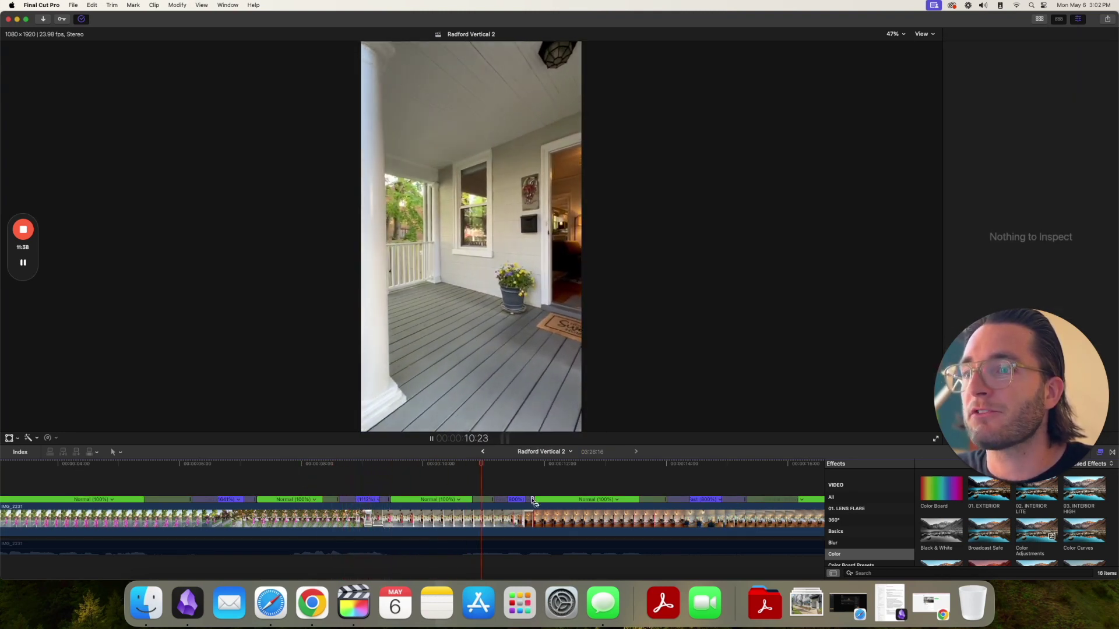
key("space")
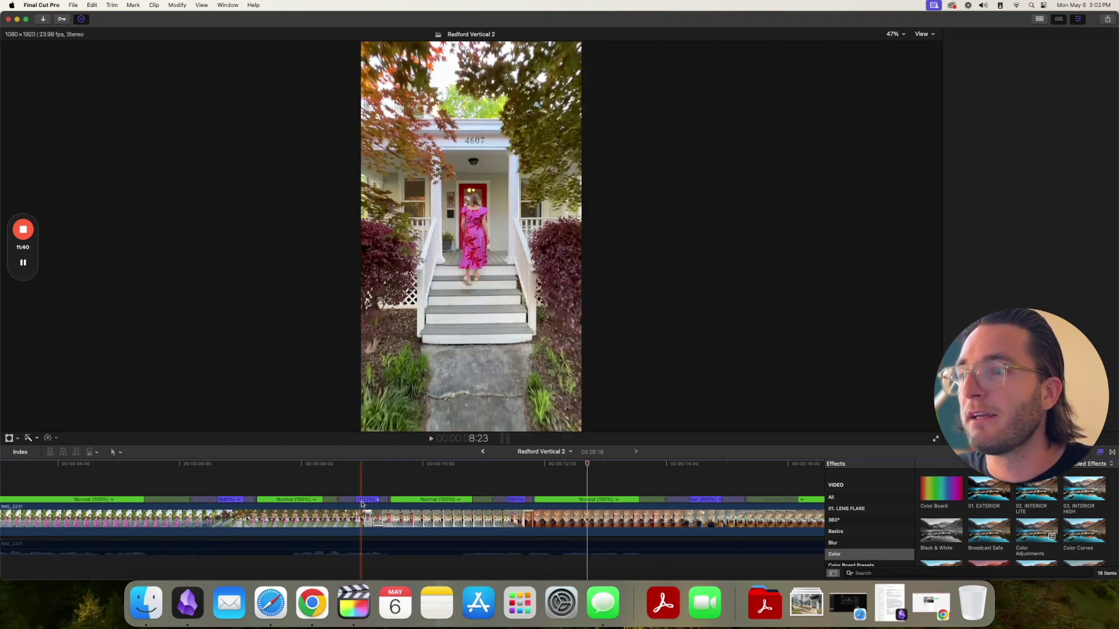
left_click(210, 518)
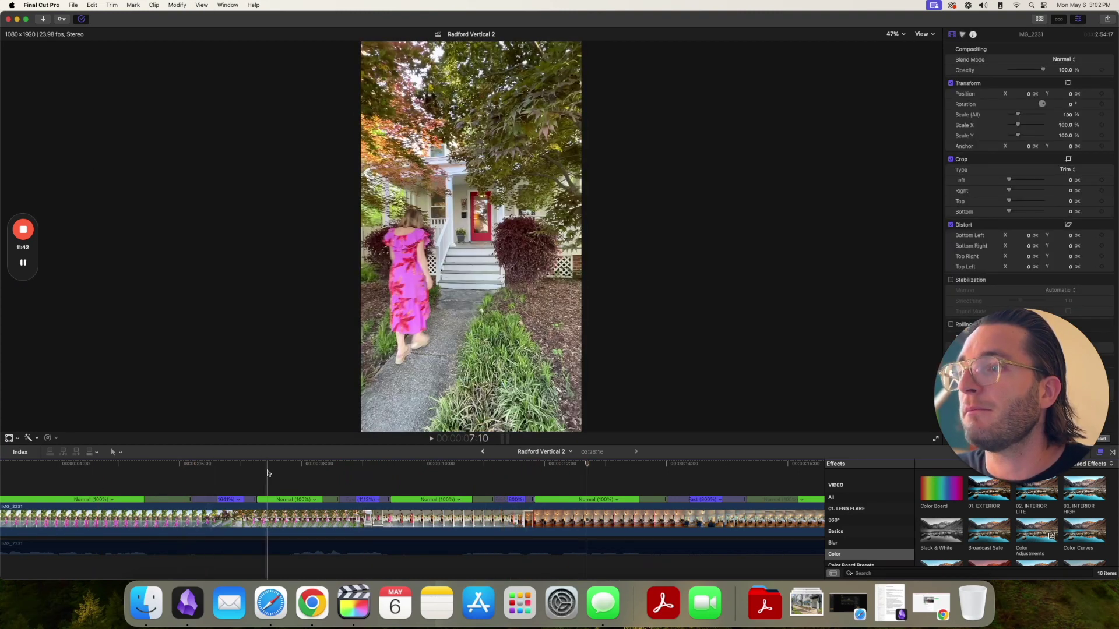
key("space")
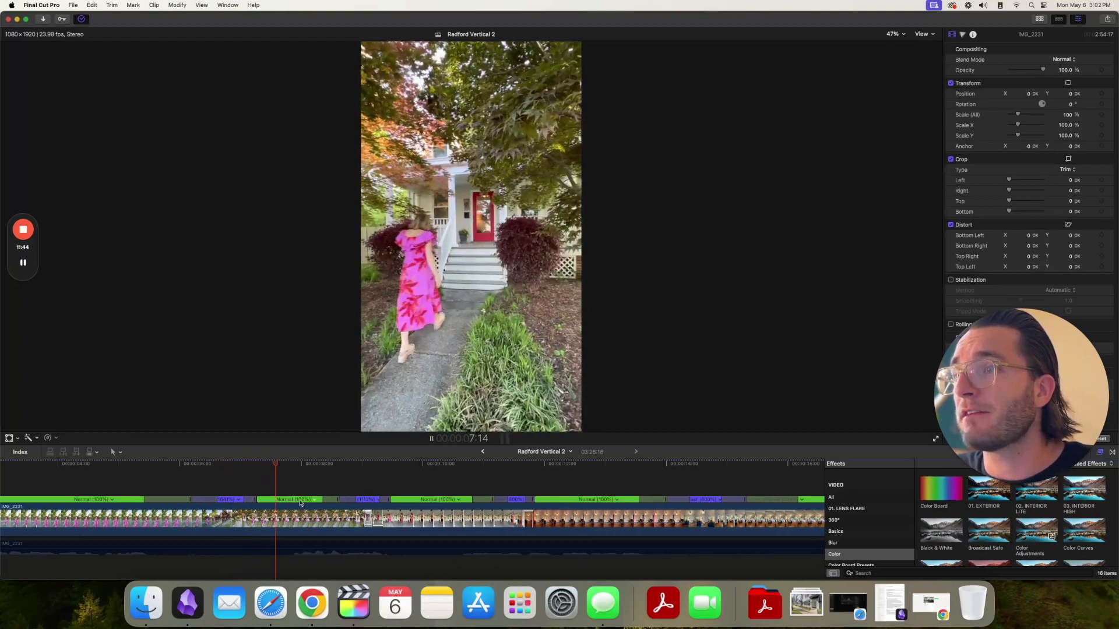
left_click(252, 466)
key("space")
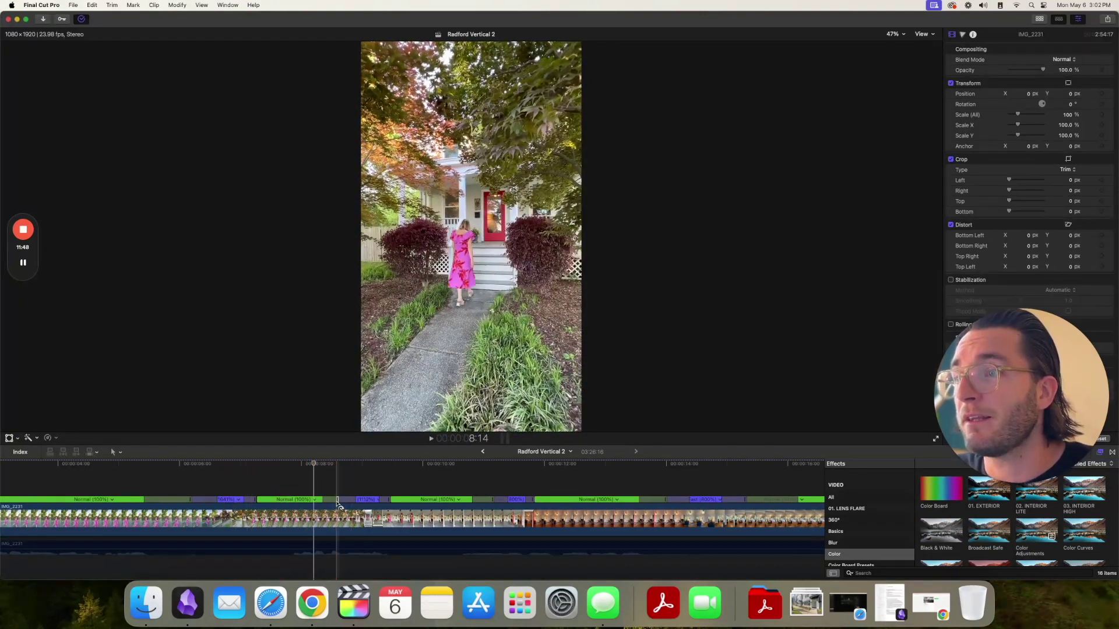
left_click_drag(338, 505, 303, 502)
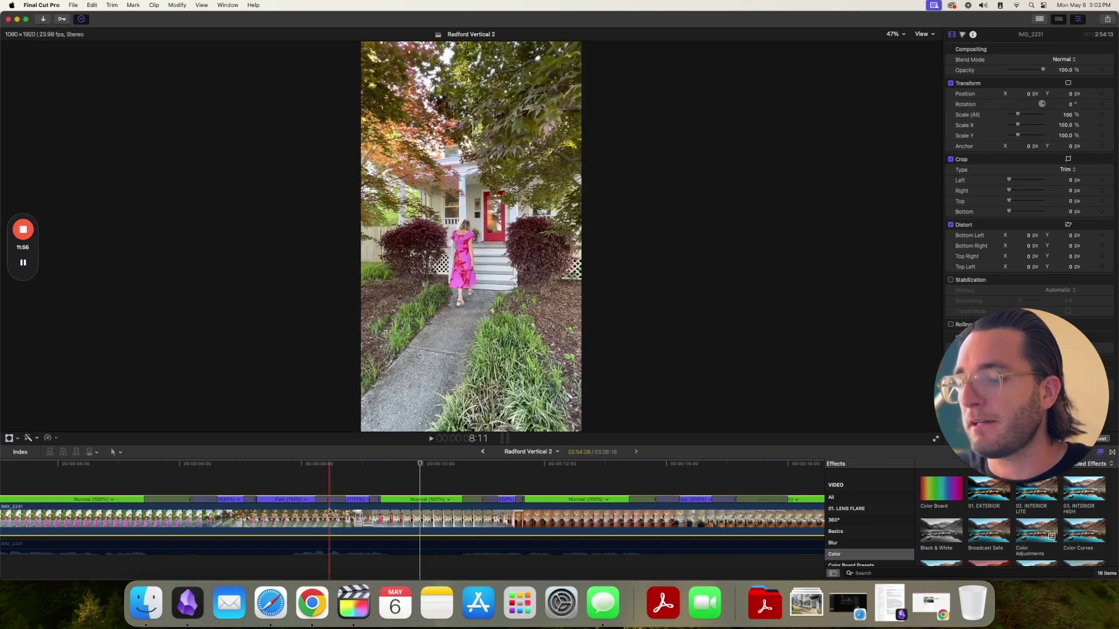
Return the 114% section to Normal (100%), shorten the first 800% fast section, and preview.
key("shift+n")
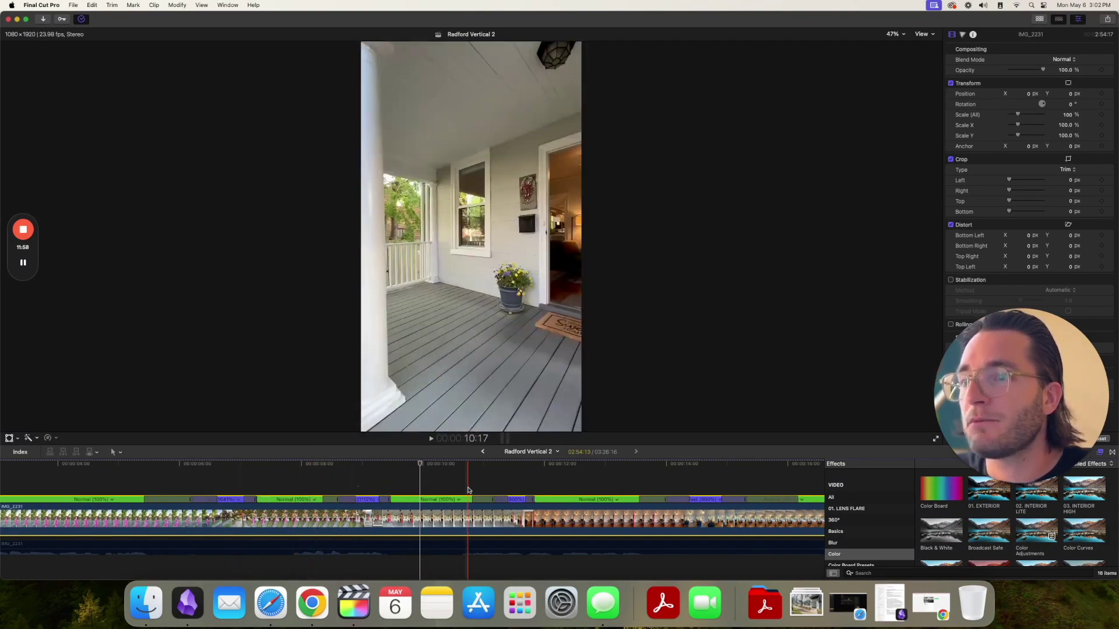
left_click_drag(533, 500, 522, 502)
key("space")
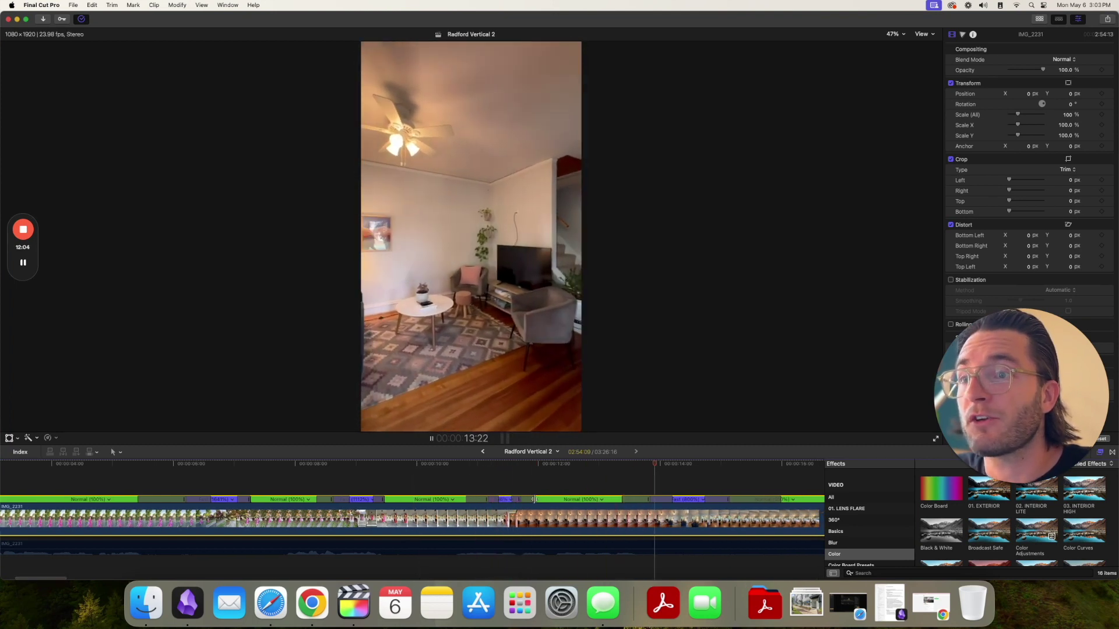
key("space")
Shorten the next 800% fast section and preview the ramps.
mouse_move(729, 501)
left_mouse_down()
mouse_move(714, 503)
mouse_move(728, 503)
left_mouse_up()
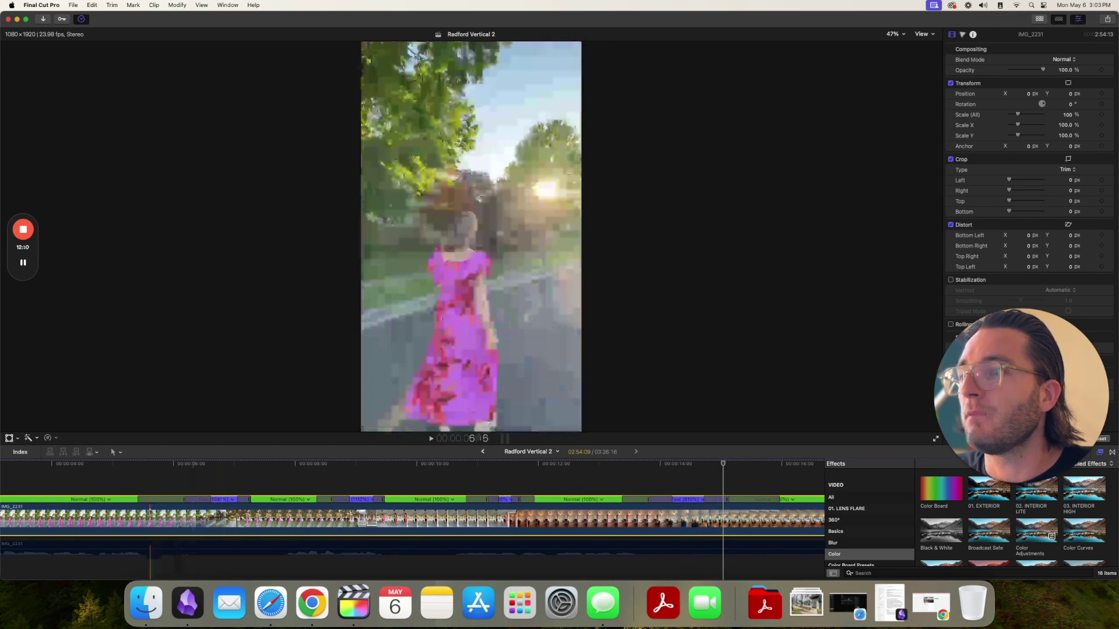
key("space")
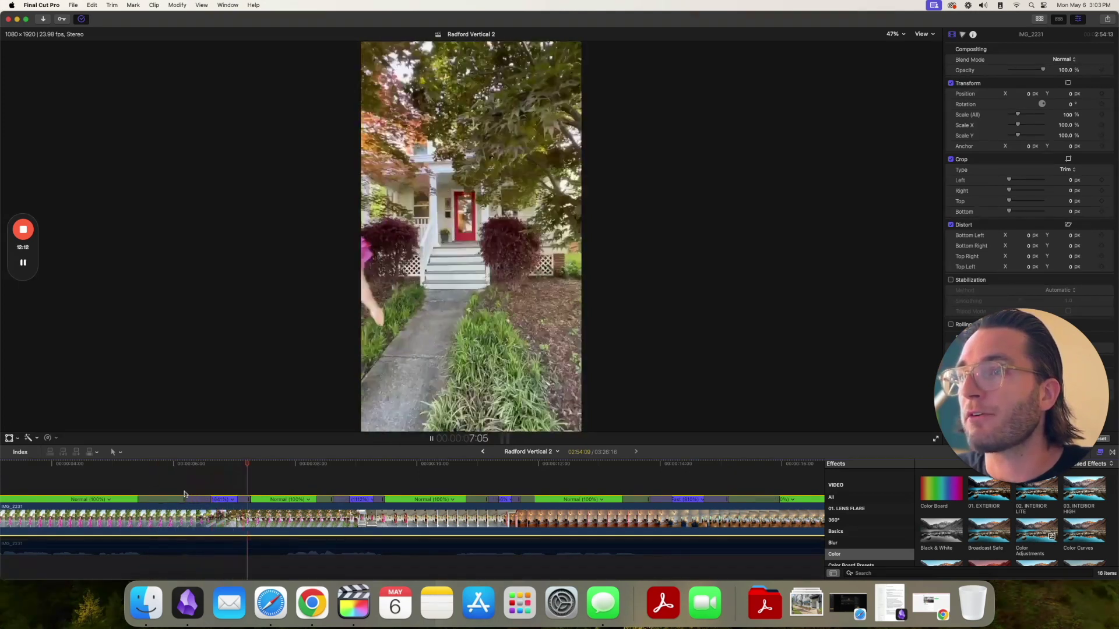
key("space")
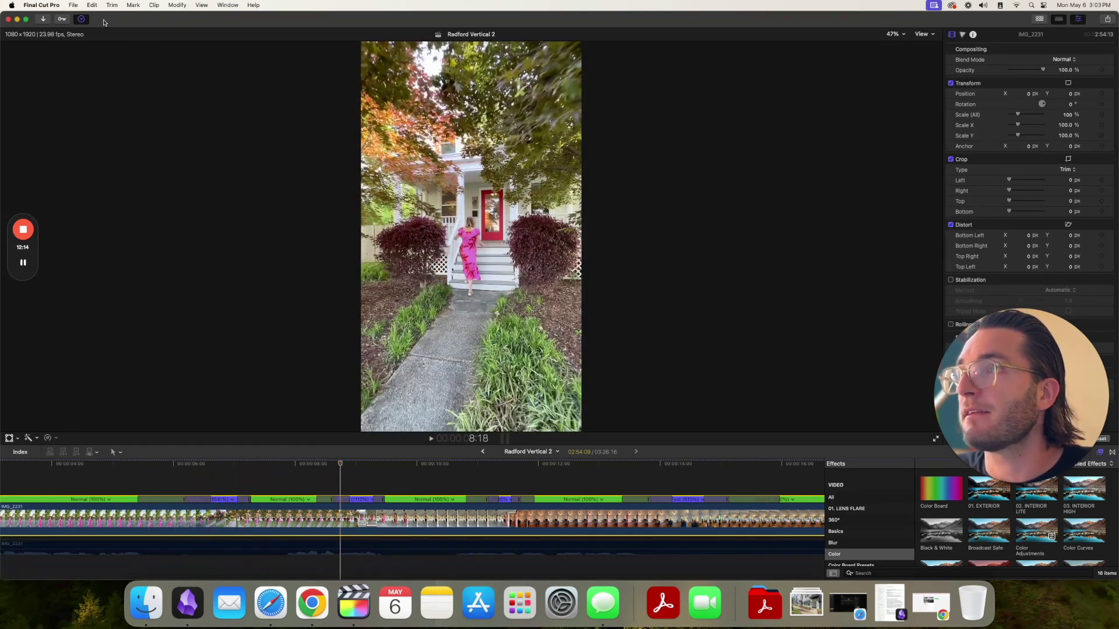
Place a Moderate Motion Blur 2 title over the first fast ramp, trimmed to its length.
left_click(1041, 19)
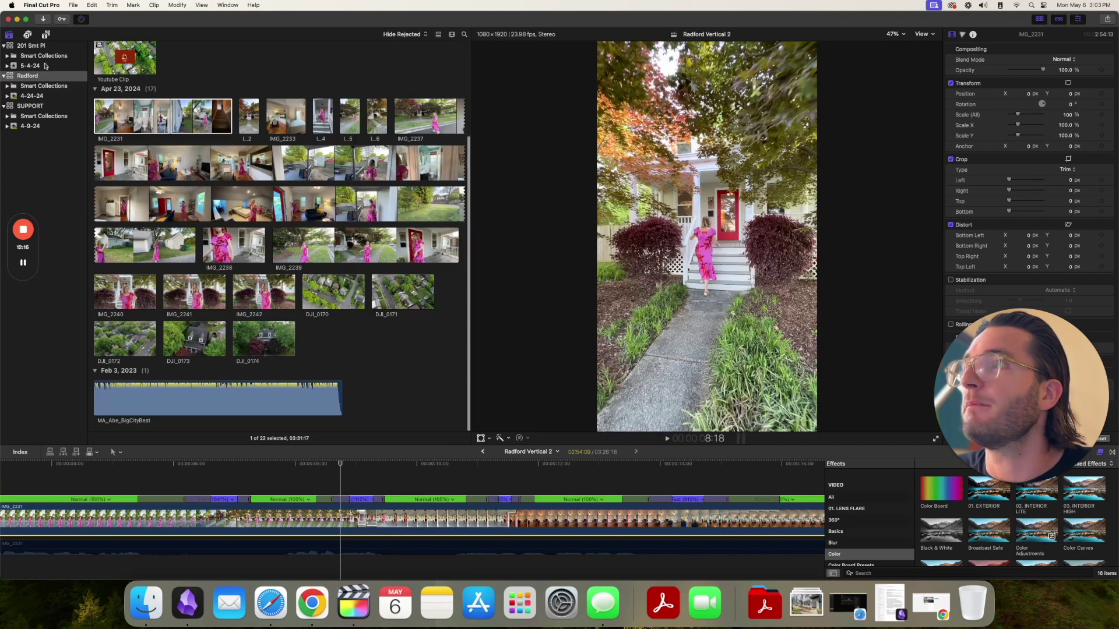
left_click(46, 35)
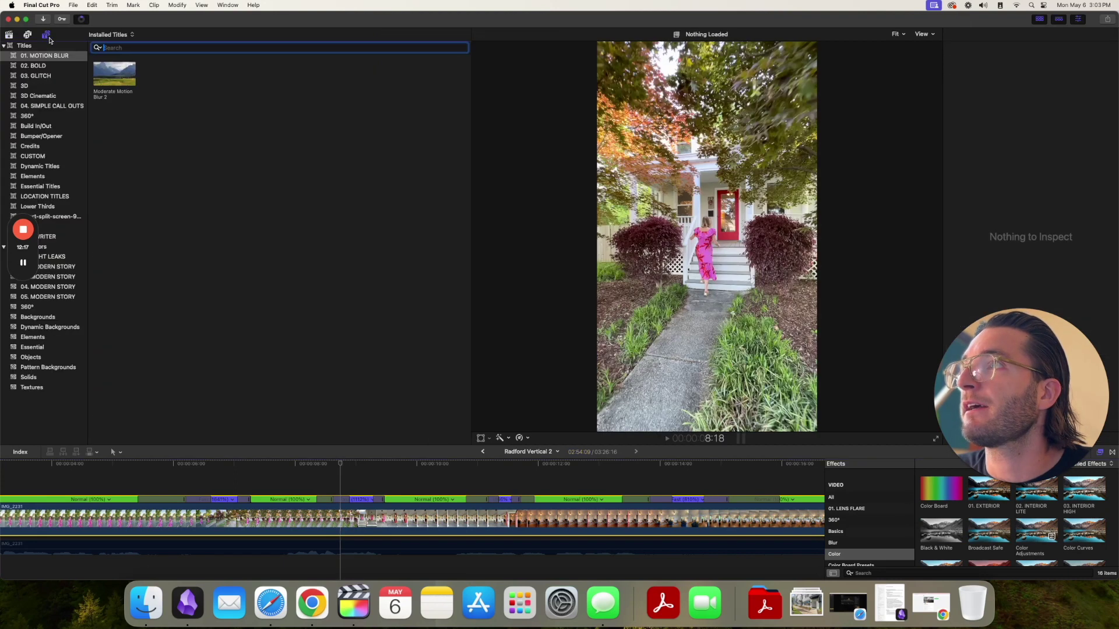
left_click(113, 74)
left_click_drag(113, 74, 183, 484)
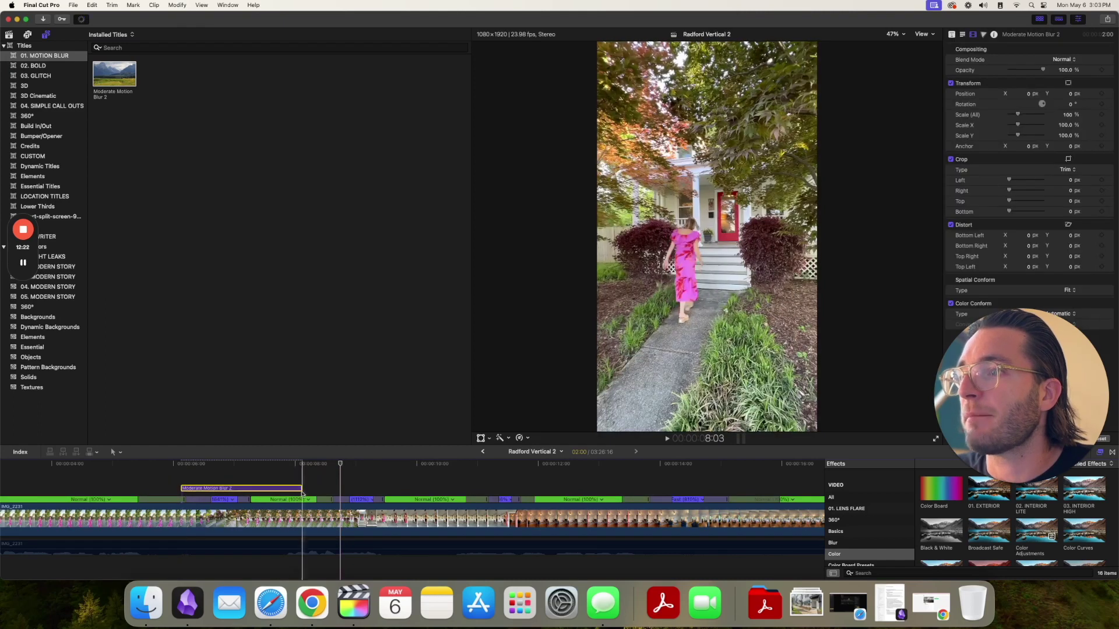
left_click_drag(302, 487, 250, 488)
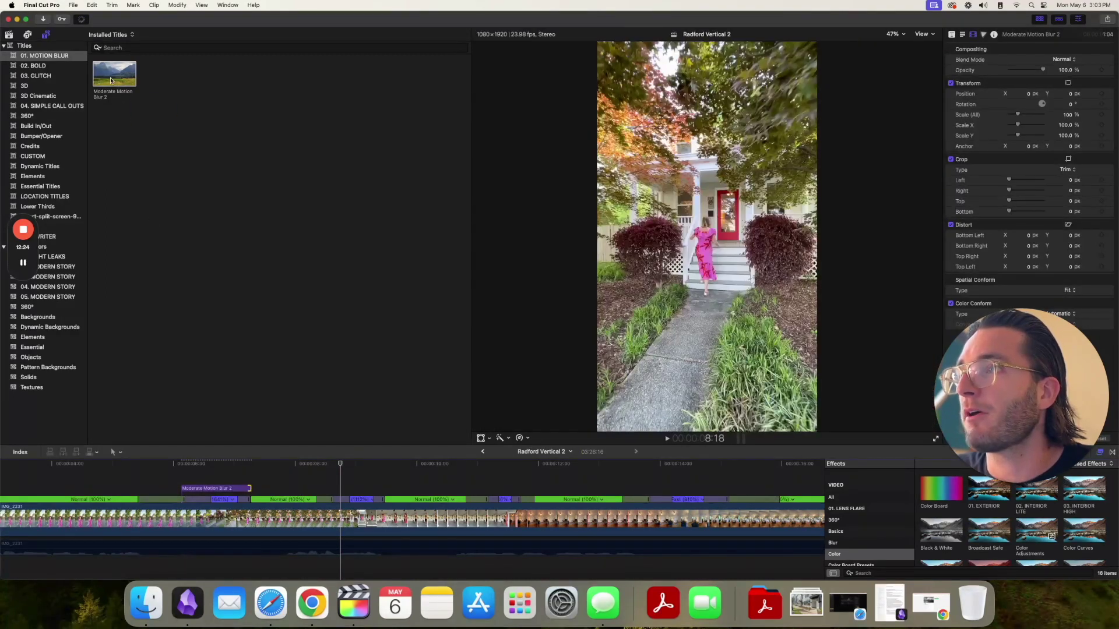
Add blur titles over the second and third ramps, extend the third ramp to 708%, and play back.
left_click_drag(111, 80, 332, 488)
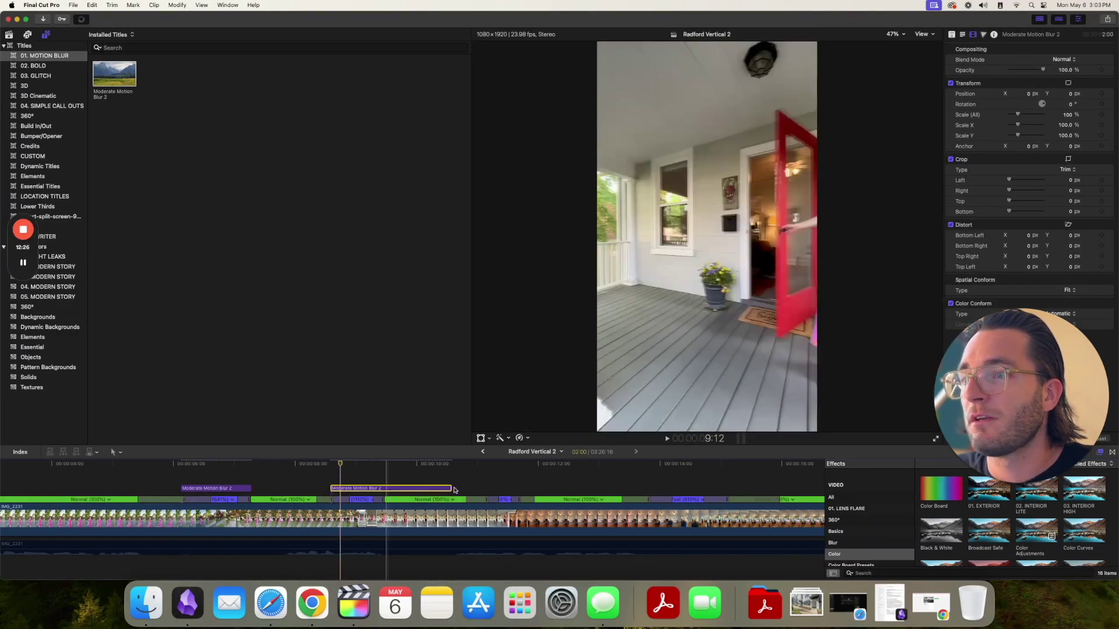
left_click_drag(452, 488, 386, 491)
left_click_drag(128, 94, 534, 488)
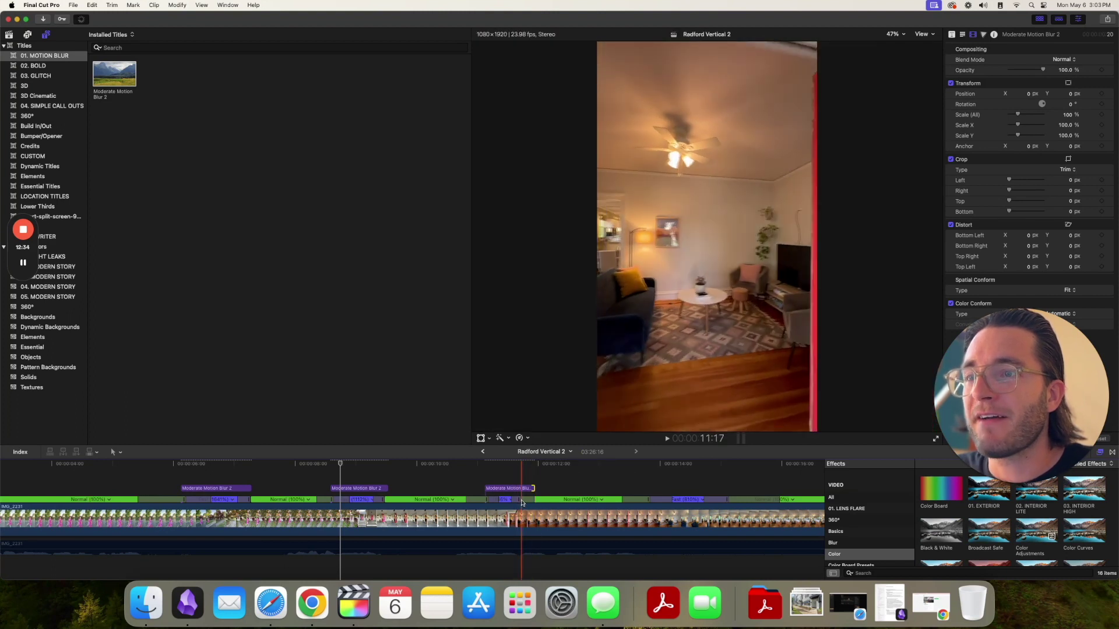
mouse_move(525, 505)
left_mouse_down()
mouse_move(535, 502)
mouse_move(519, 502)
mouse_move(528, 489)
mouse_move(533, 501)
mouse_move(540, 488)
left_mouse_up()
key("space")
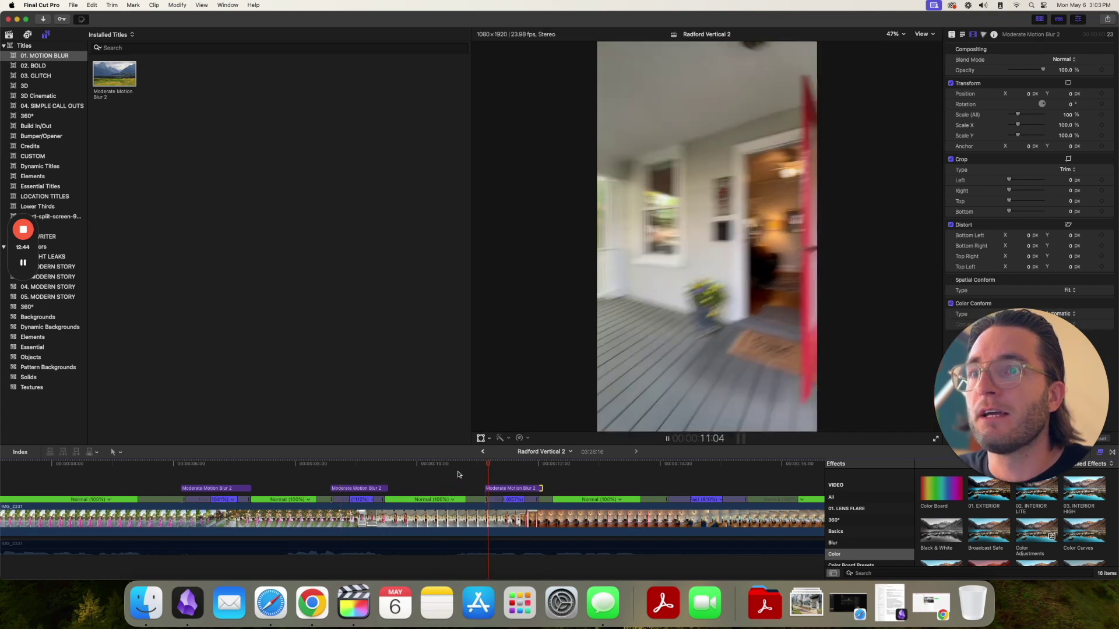
key("space")
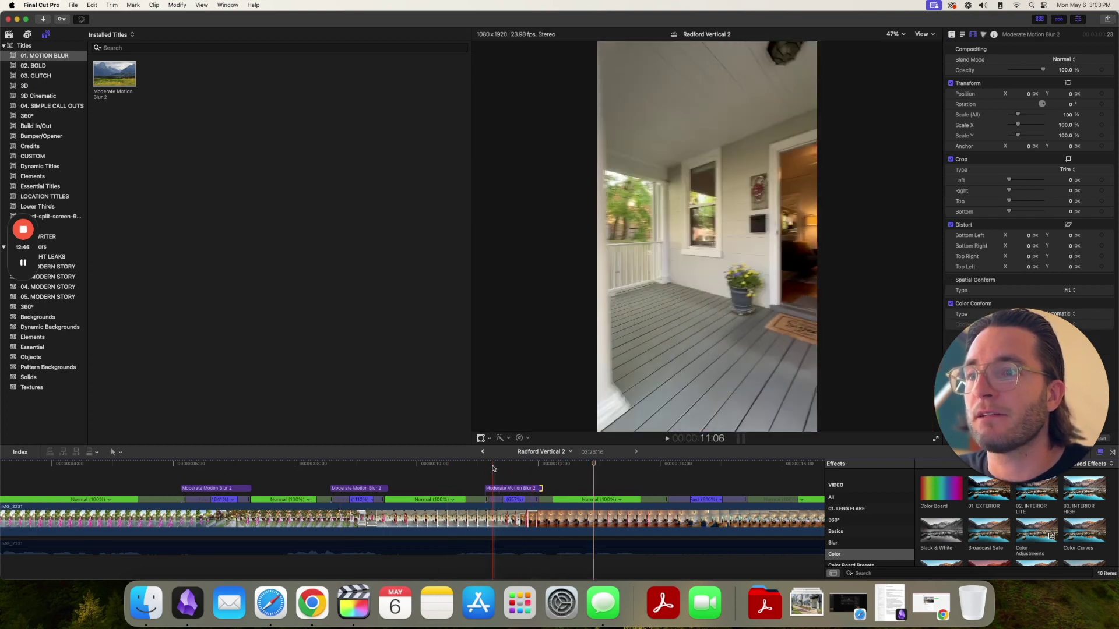
key("space")
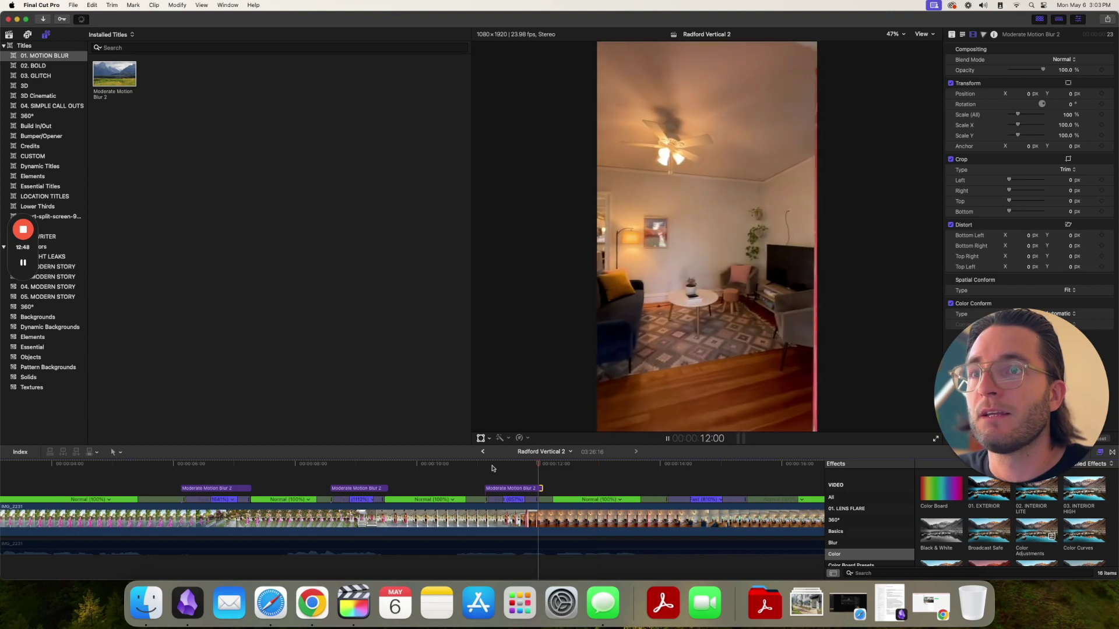
key("space")
scroll(571, 484, "right", 5)
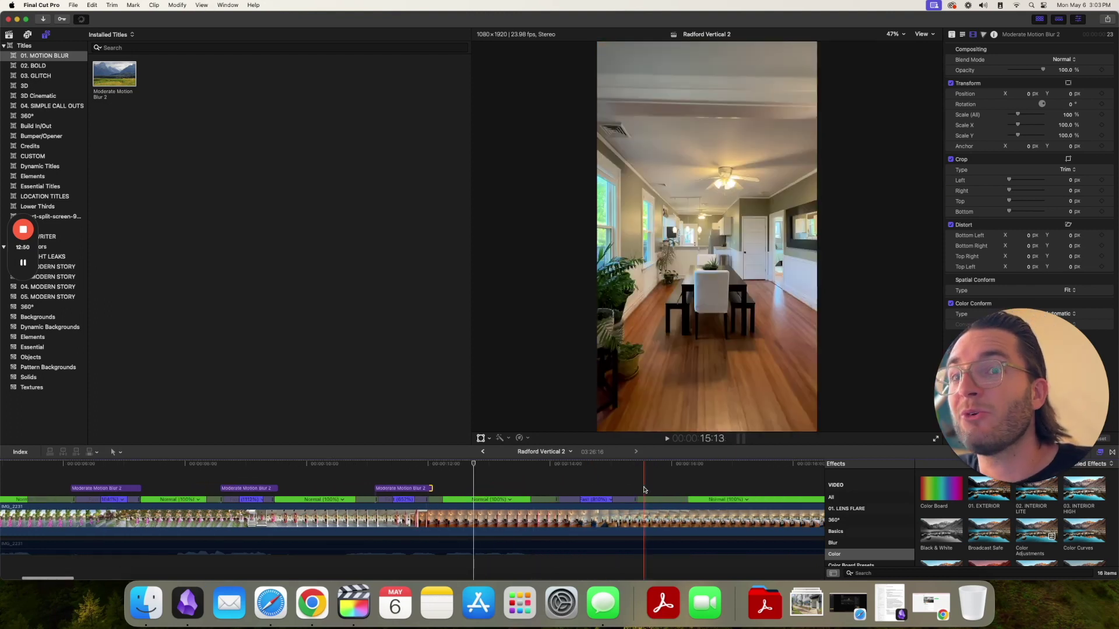
scroll(648, 490, "right", 4)
scroll(647, 491, "right", 10)
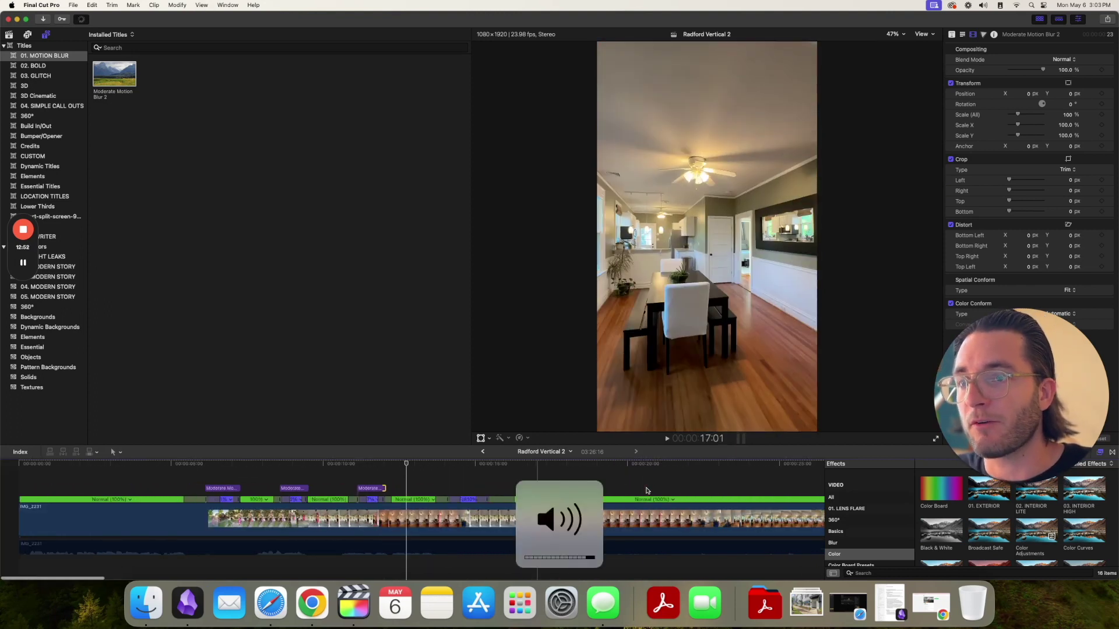
key("super+minus")
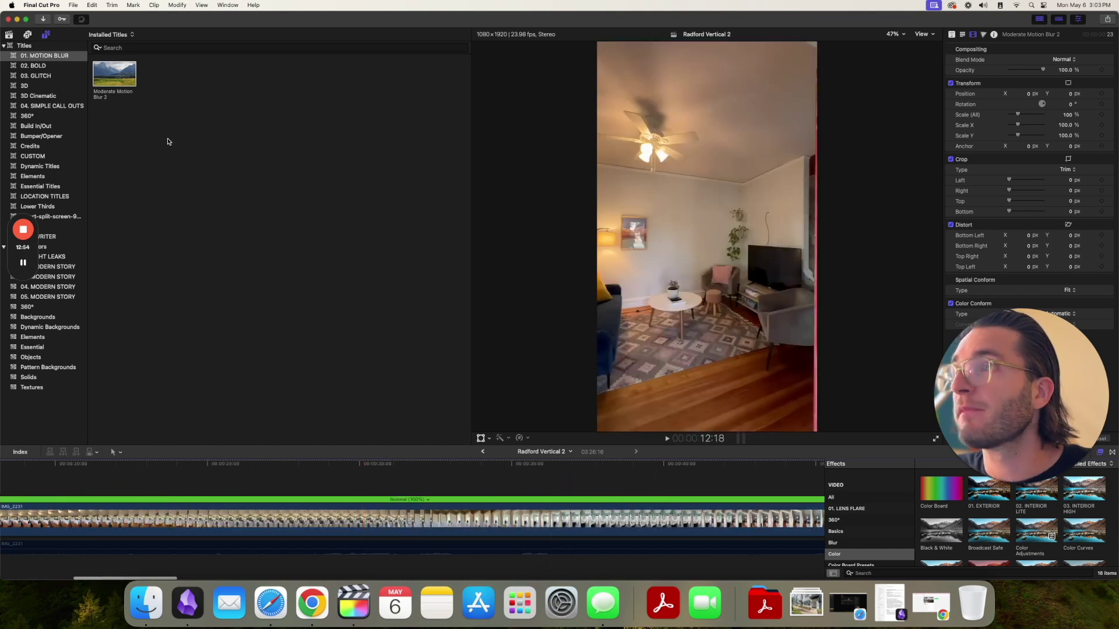
key("shift+z")
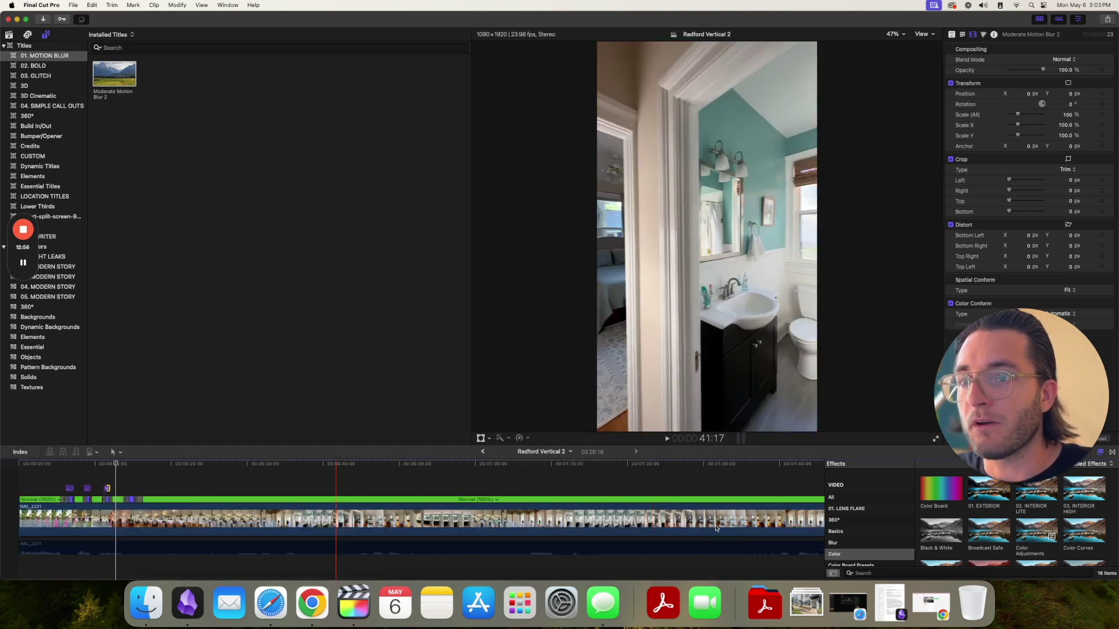
scroll(716, 529, "right", 10)
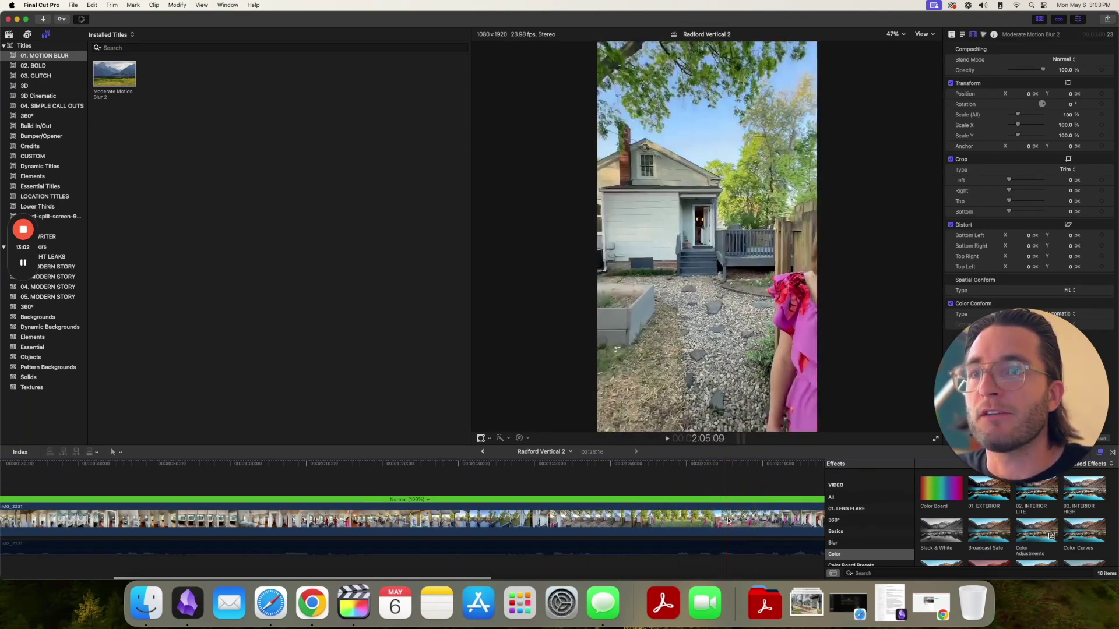
scroll(739, 521, "right", 3)
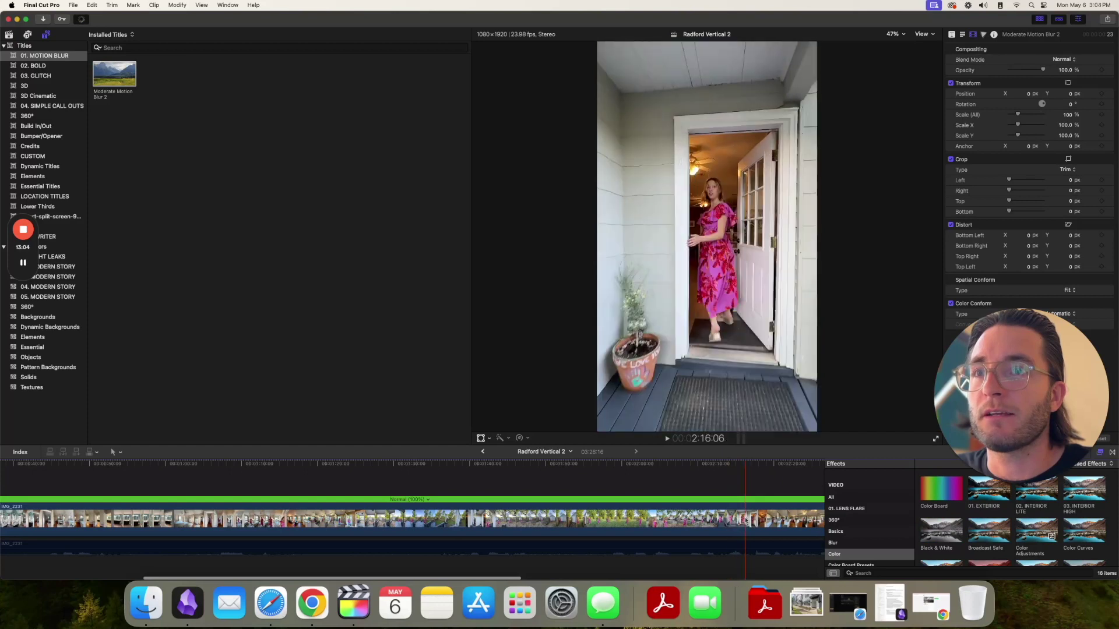
scroll(799, 521, "right", 8)
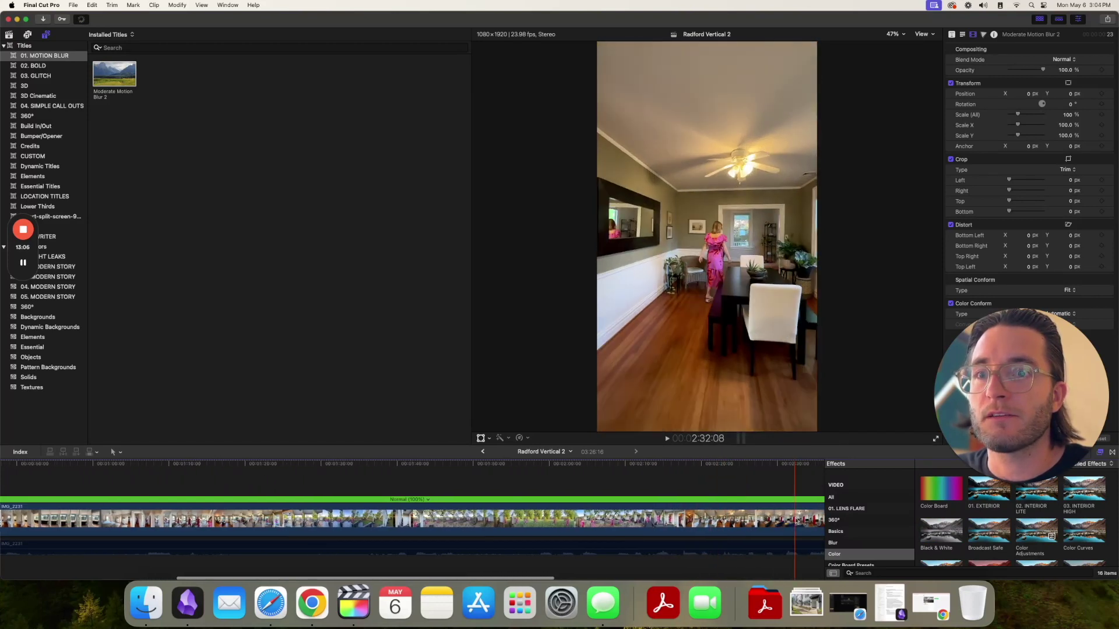
scroll(745, 520, "right", 3)
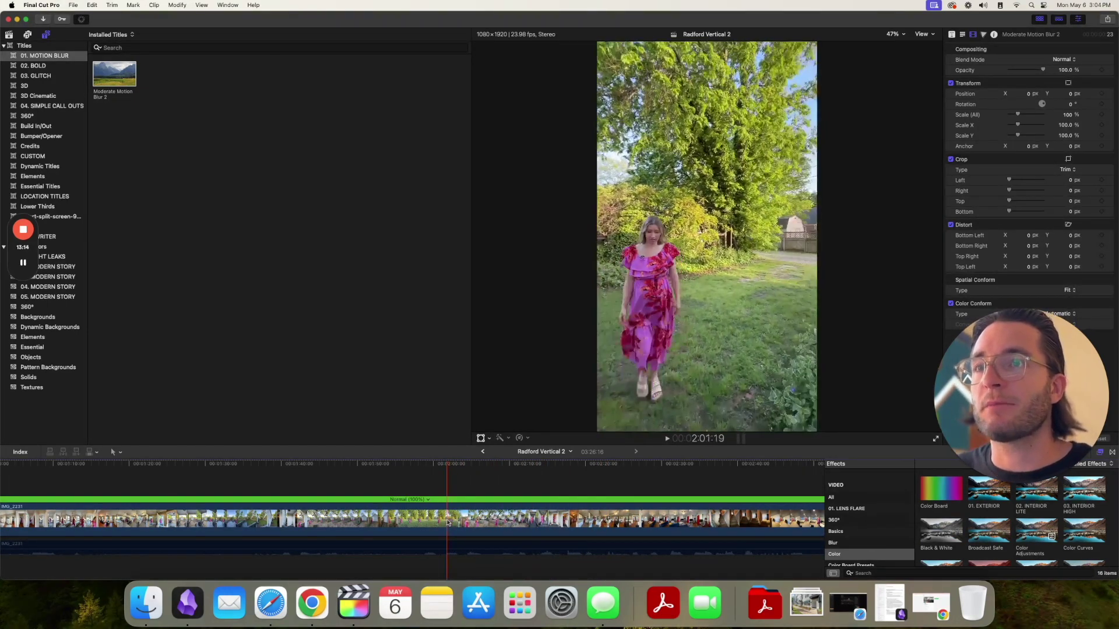
Split the clip at both ends of the next ramp and speed the middle section to 8x.
left_click(449, 523)
key("super+b")
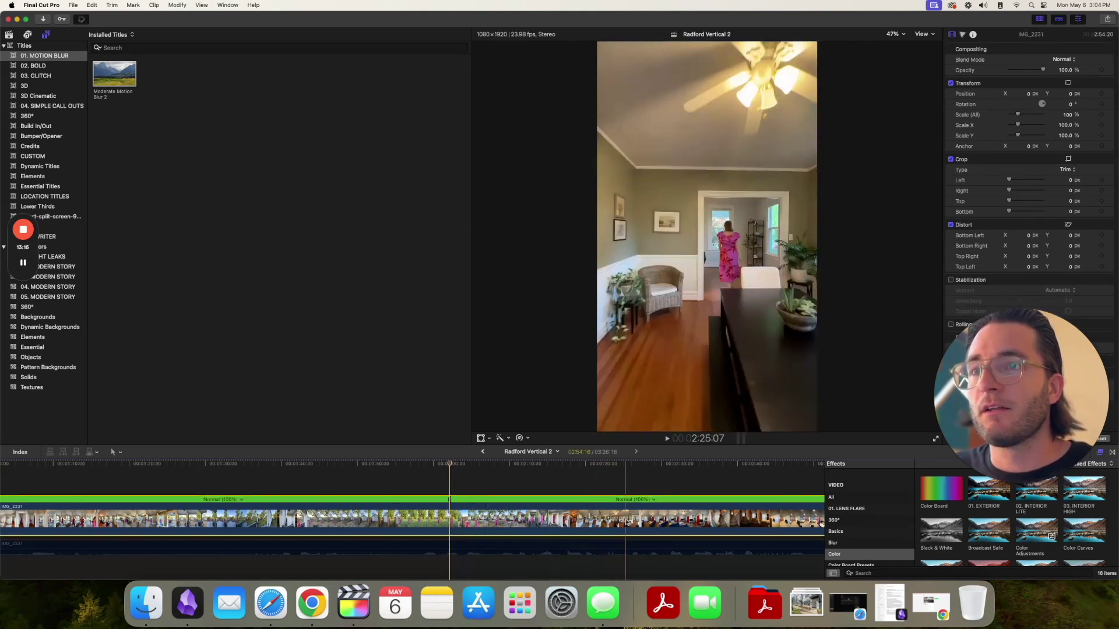
scroll(688, 521, "right", 3)
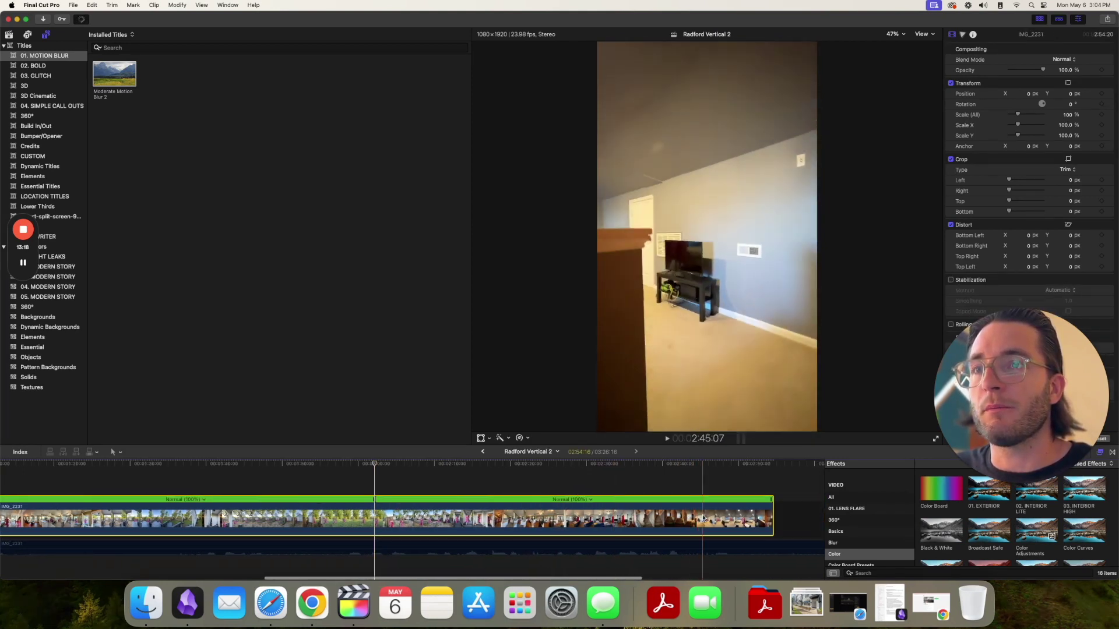
left_click(713, 517)
key("super+b")
left_click(559, 500)
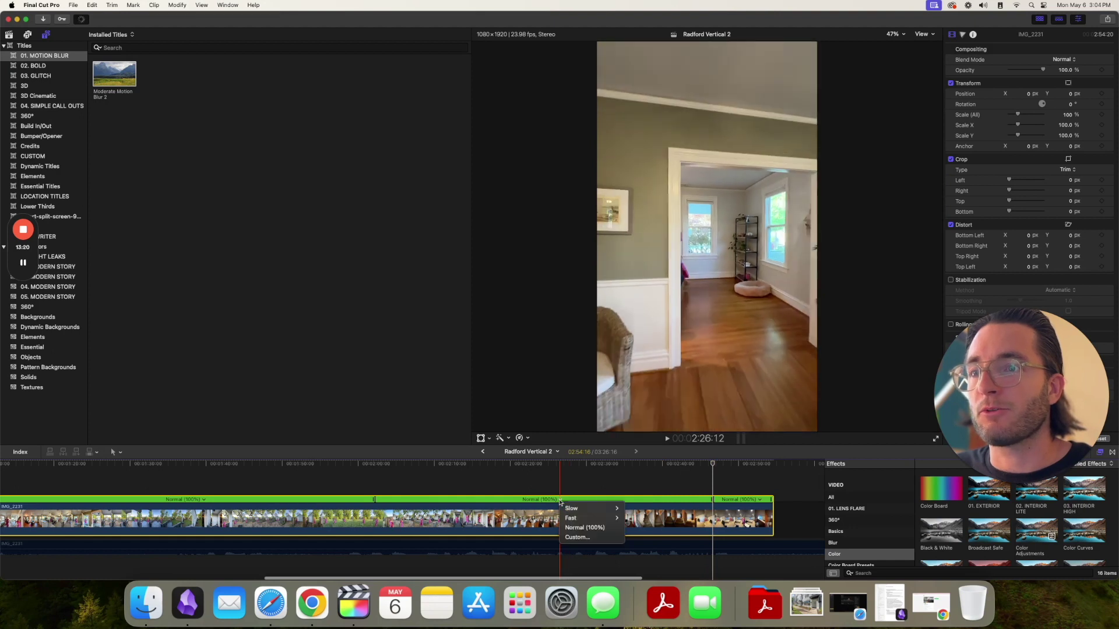
mouse_move(601, 518)
left_click(635, 538)
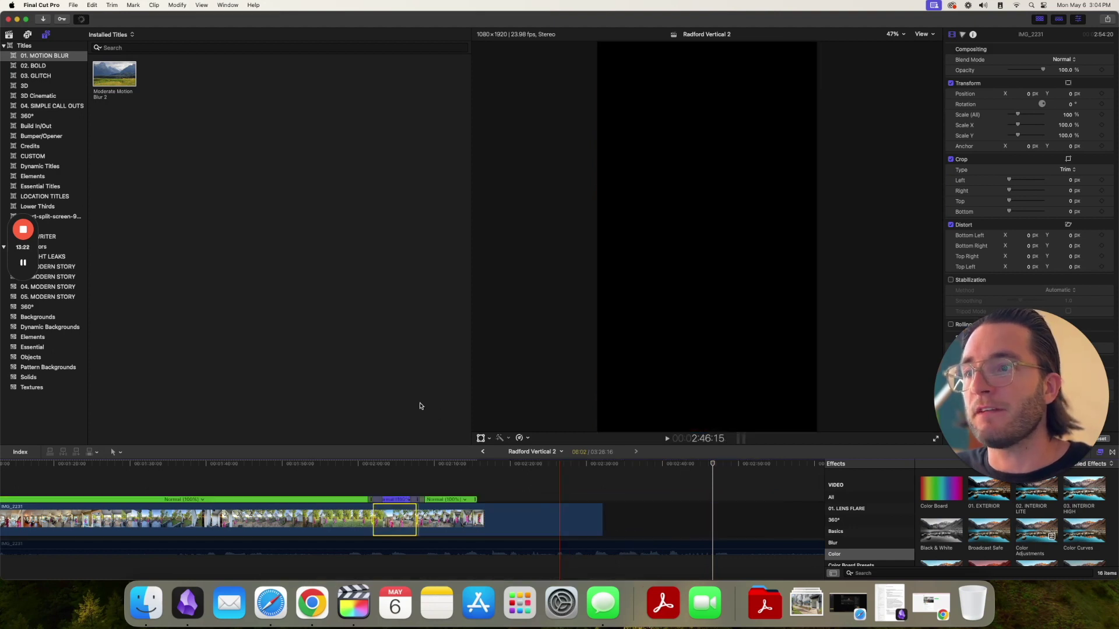
Drop a Moderate Motion Blur 2 title over the new ramp, lengthen it, and set the ramp to 844%.
left_click_drag(116, 75, 383, 477)
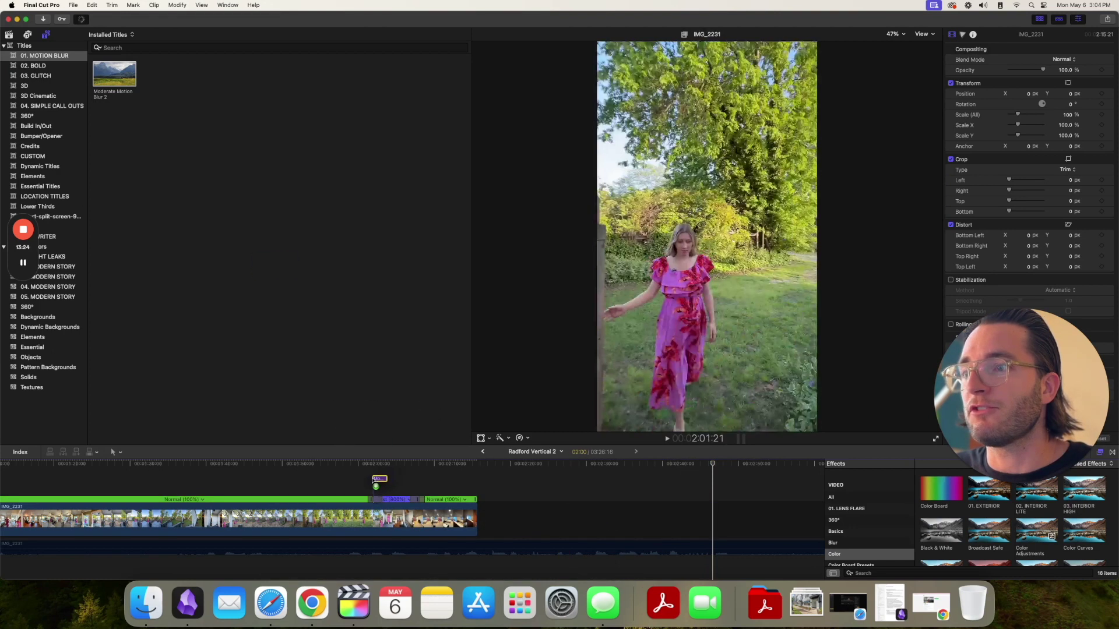
left_click_drag(373, 479, 376, 480)
key("super+equal")
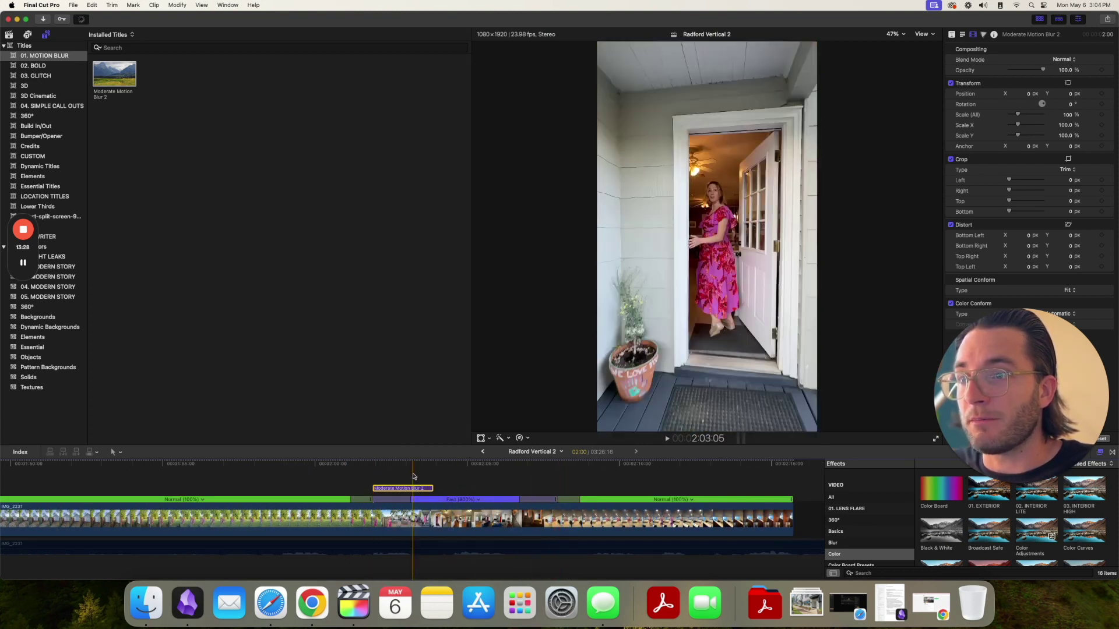
left_click_drag(433, 488, 454, 490)
left_click_drag(556, 500, 469, 505)
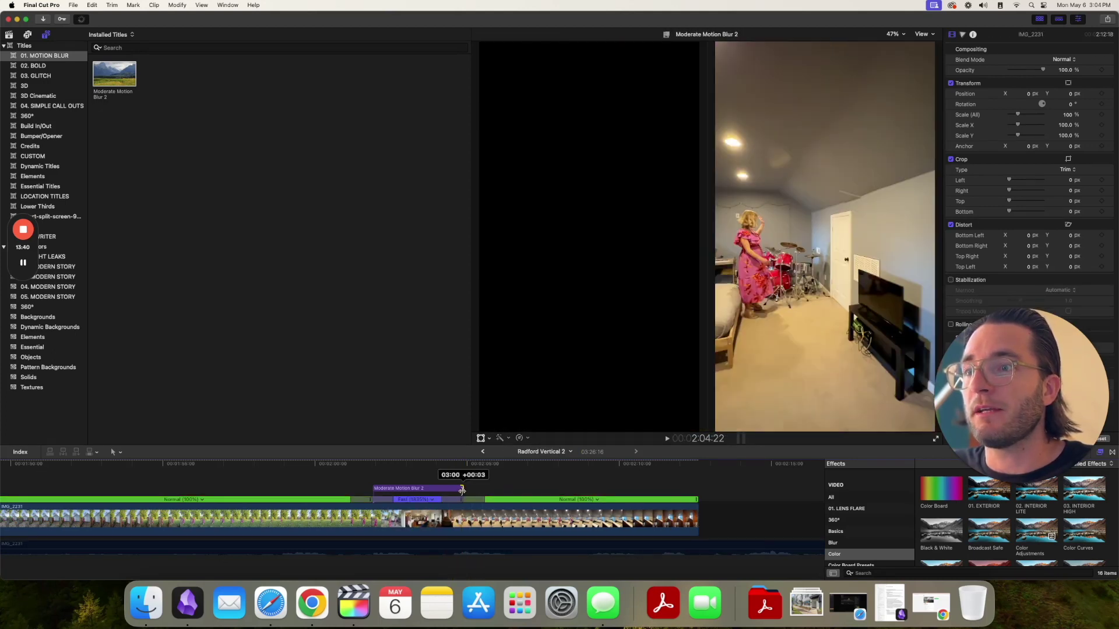
Select the title and scrub through the blurred stairway section around 2:03.
left_click(433, 489)
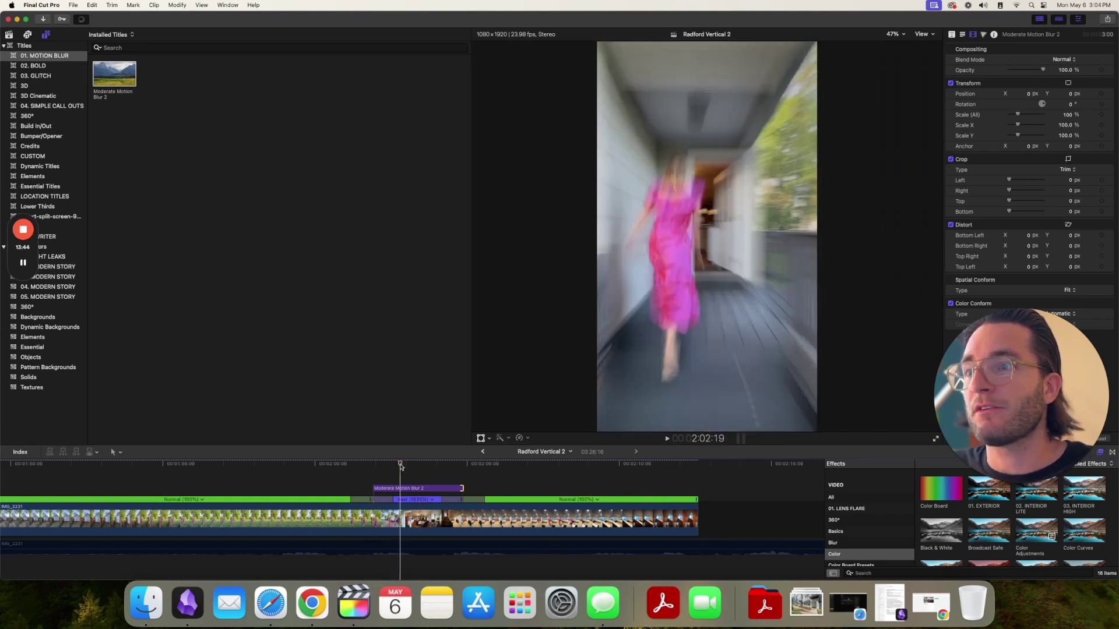
mouse_move(400, 467)
left_mouse_down()
mouse_move(452, 466)
mouse_move(360, 472)
mouse_move(409, 471)
left_mouse_up()
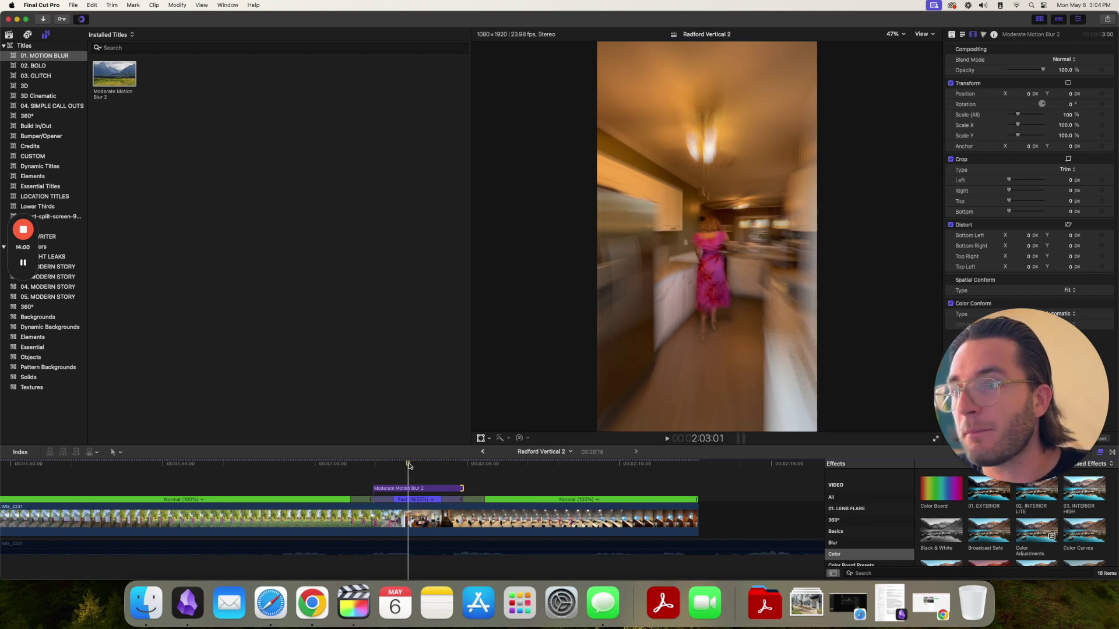
left_click_drag(409, 464, 442, 466)
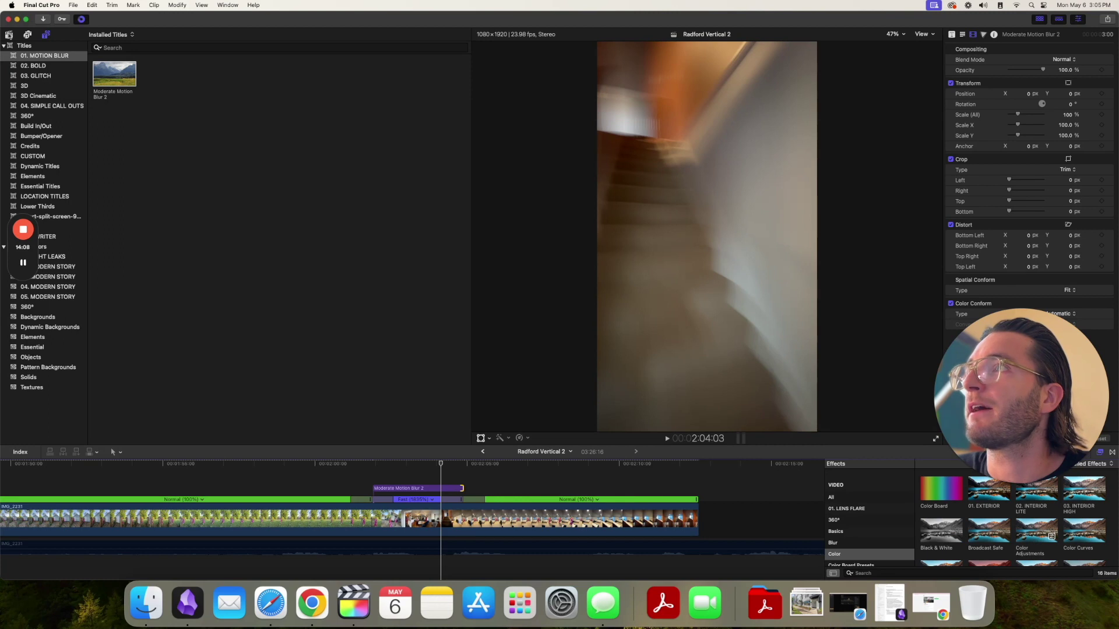
left_click(8, 35)
Open the Radford Vertical project, scroll back through its timeline, and select the IMG_2231 clip.
scroll(158, 121, "up", 4)
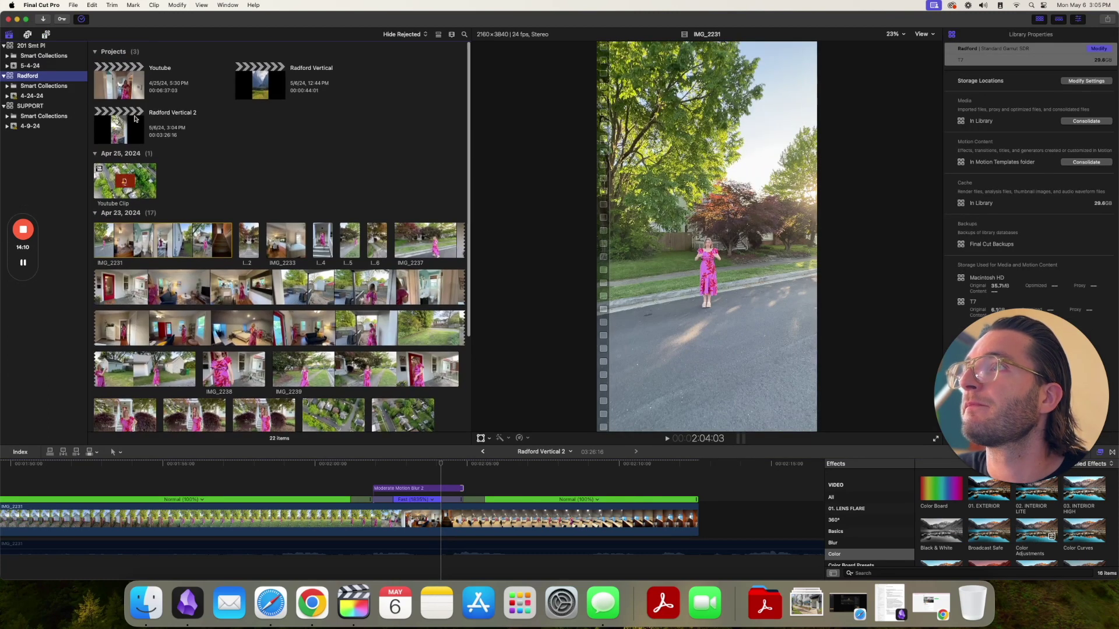
double_click(269, 97)
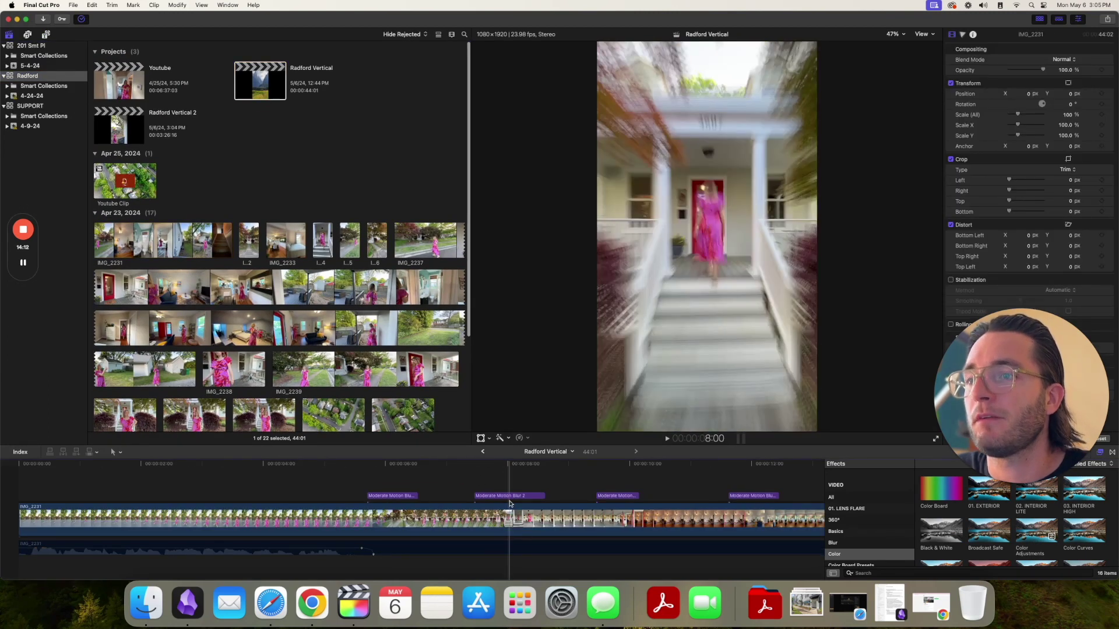
scroll(509, 502, "right", 10)
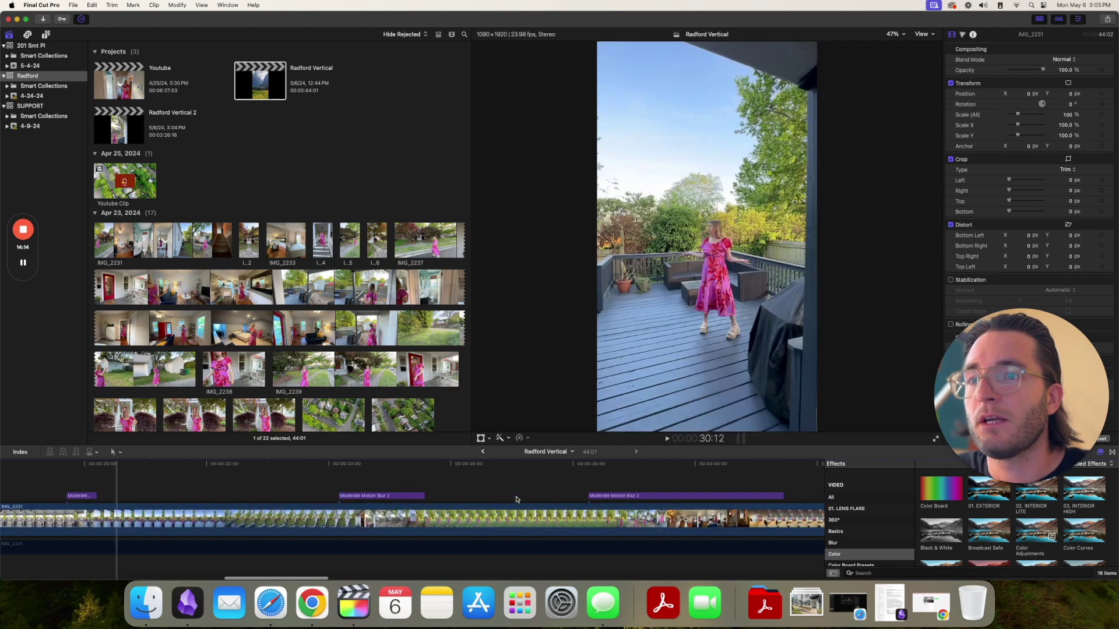
scroll(357, 502, "left", 2)
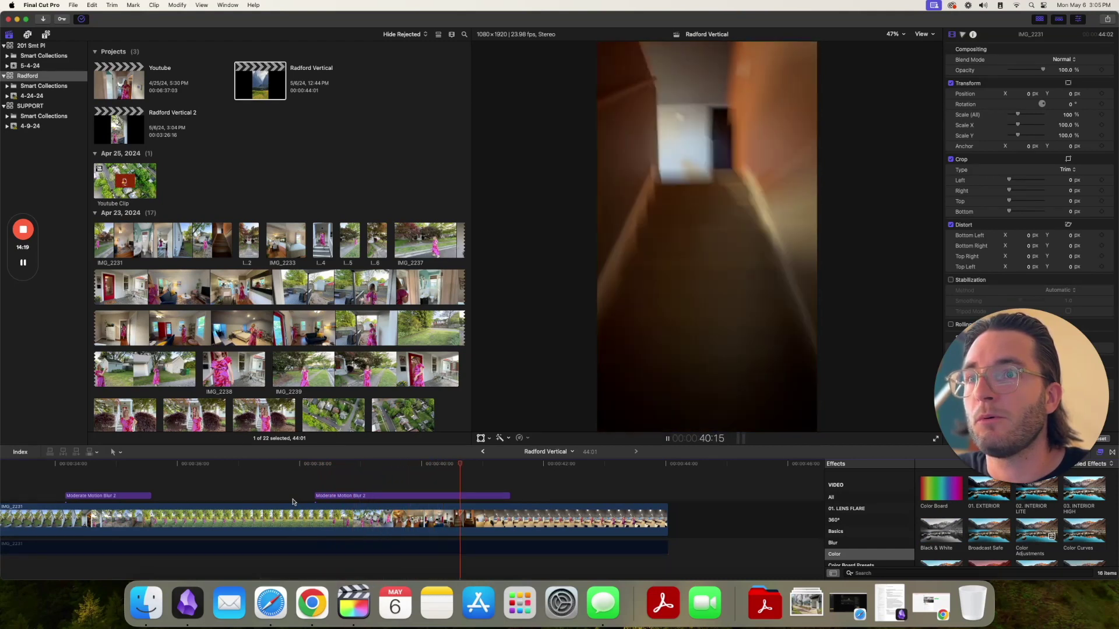
scroll(344, 503, "left", 3)
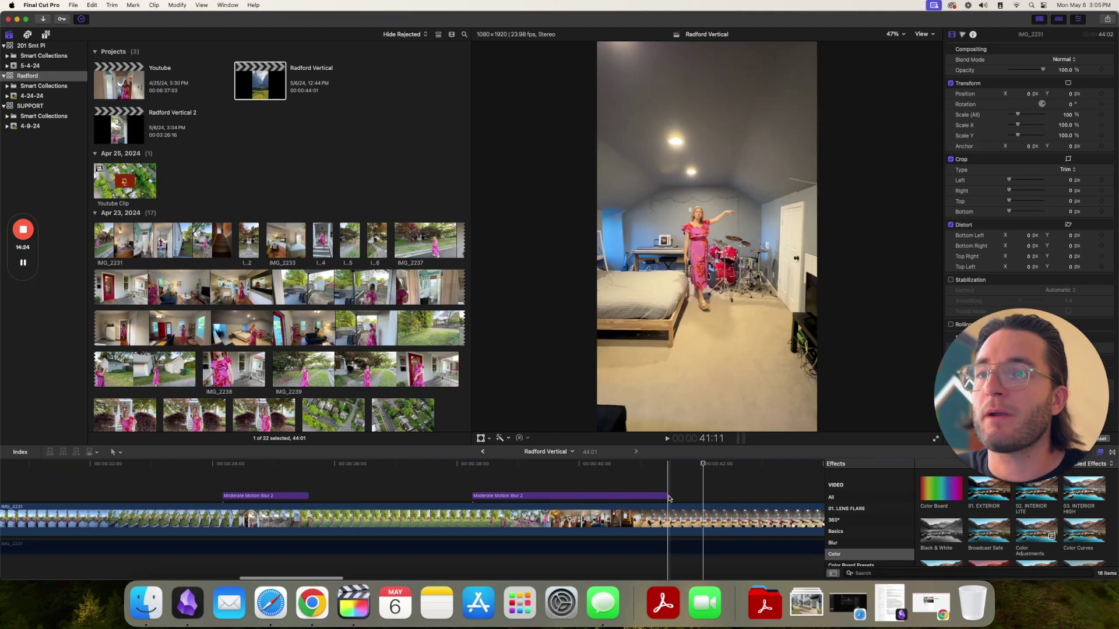
scroll(641, 498, "left", 5)
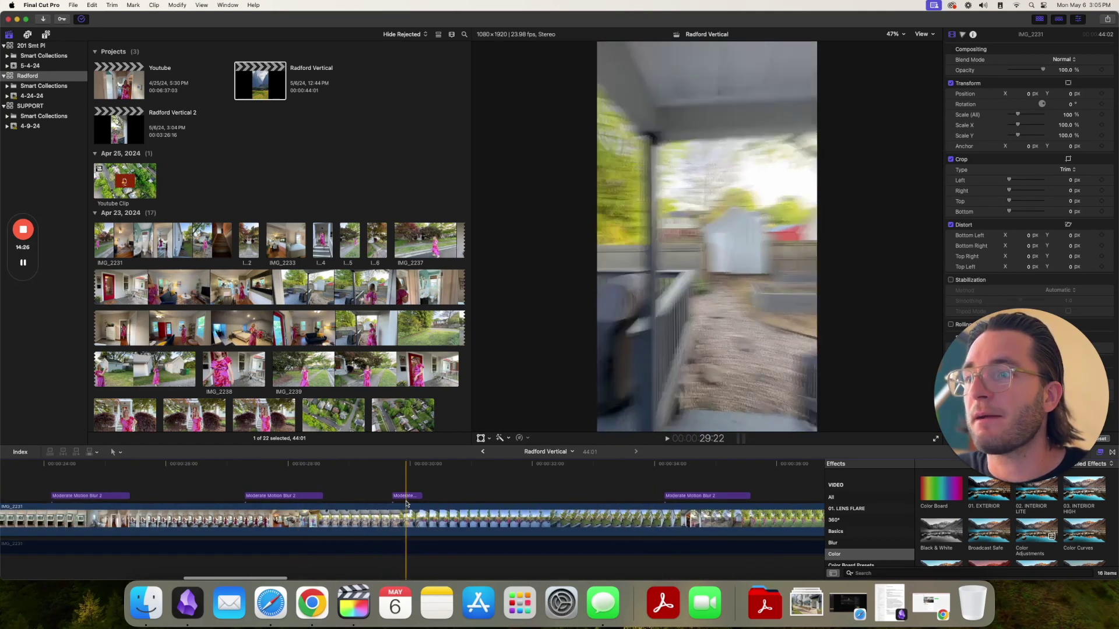
scroll(407, 500, "left", 10)
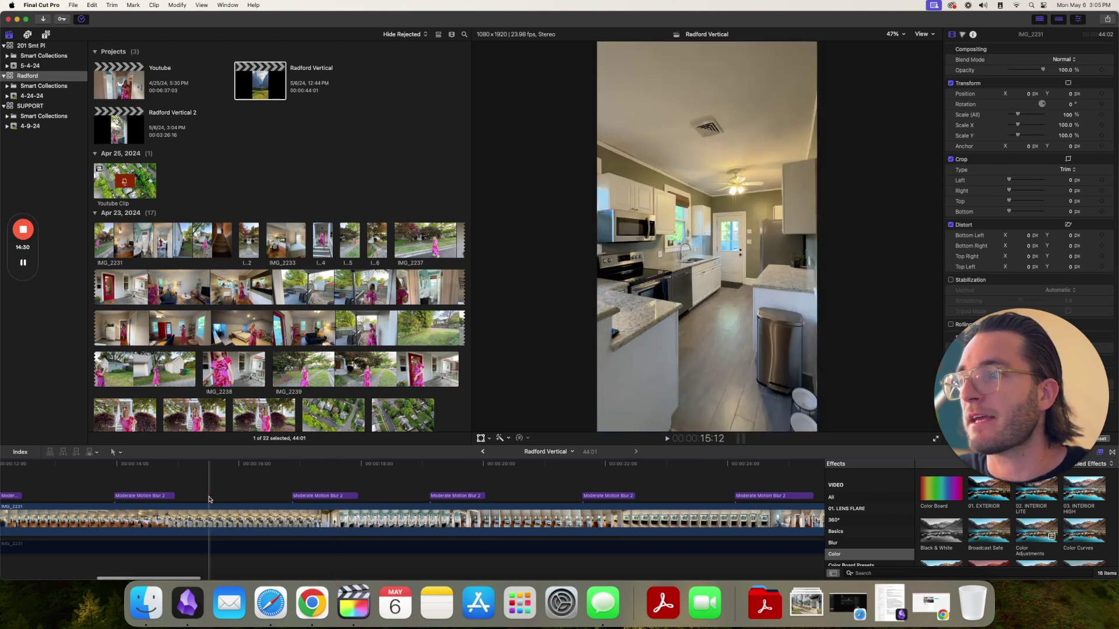
scroll(212, 499, "left", 5)
scroll(260, 477, "left", 3)
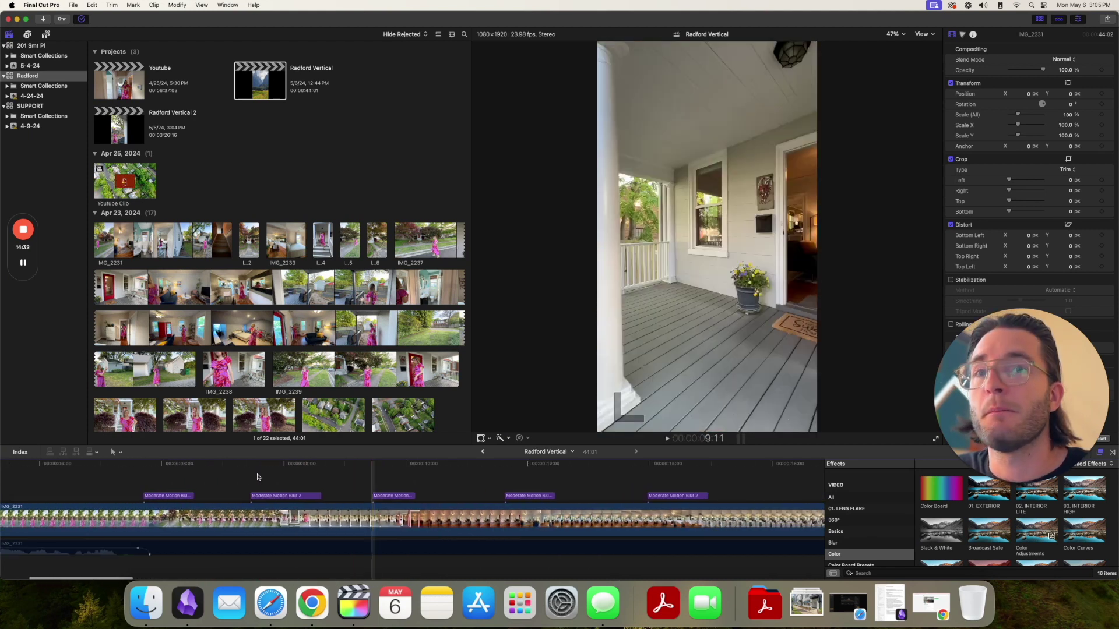
scroll(267, 487, "left", 5)
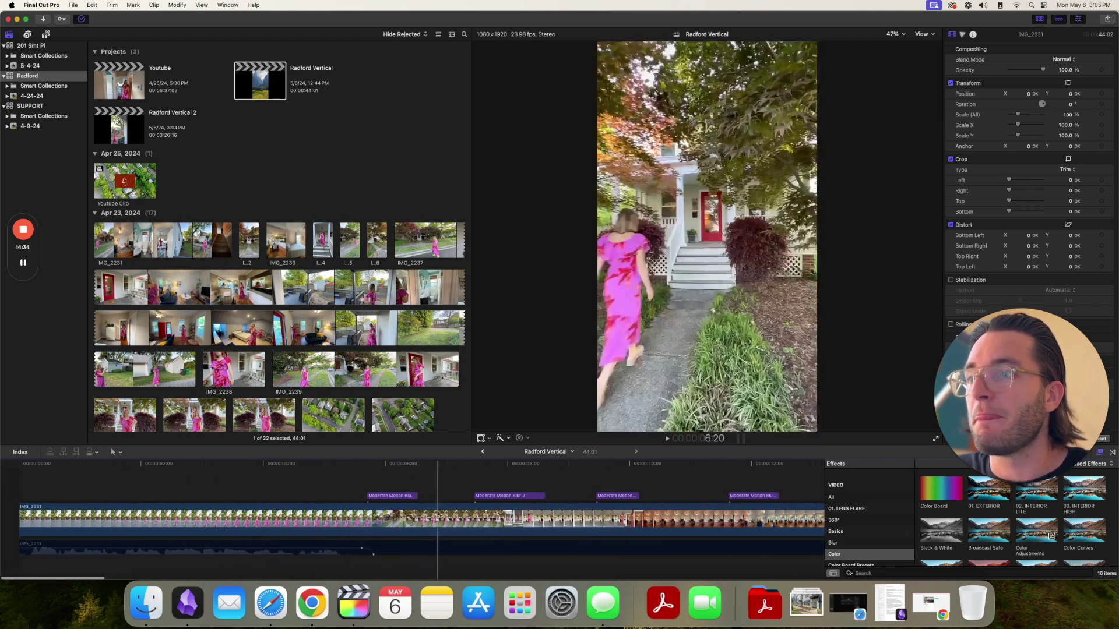
left_click(412, 527)
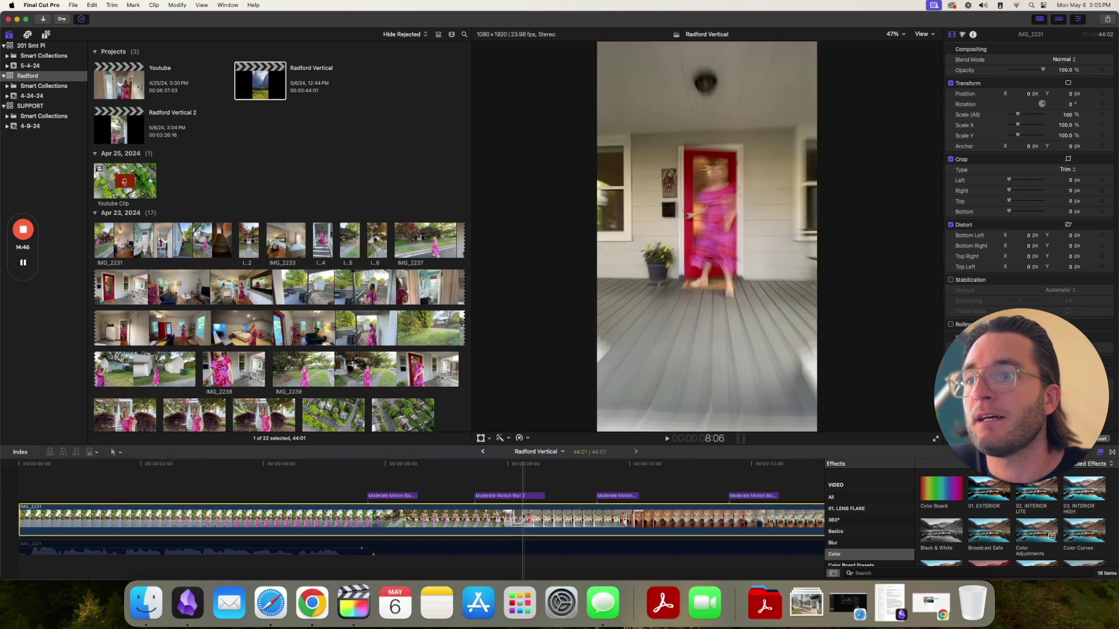
Show the IMG_2231 clip's Custom retime speed bars, play the ramps, and scroll back to the start.
left_click(527, 438)
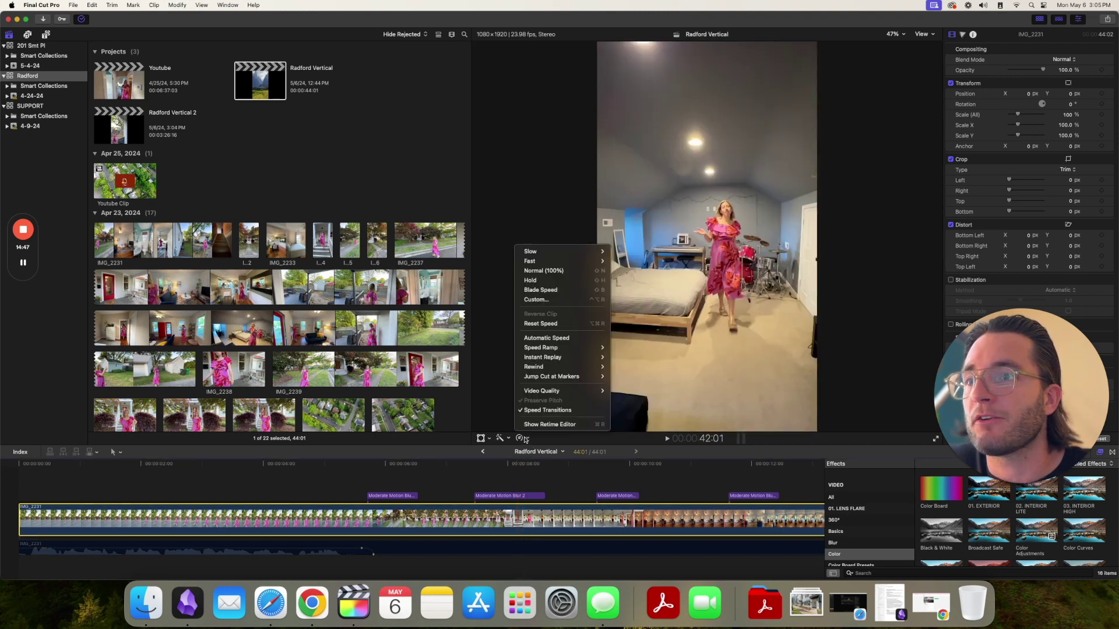
left_click(551, 300)
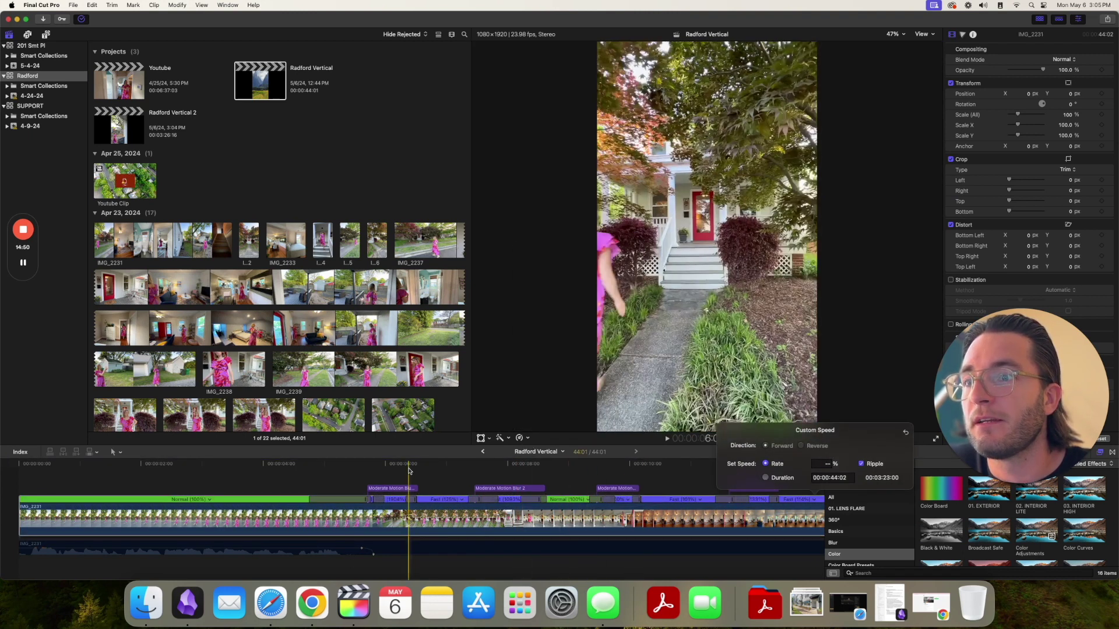
key("space")
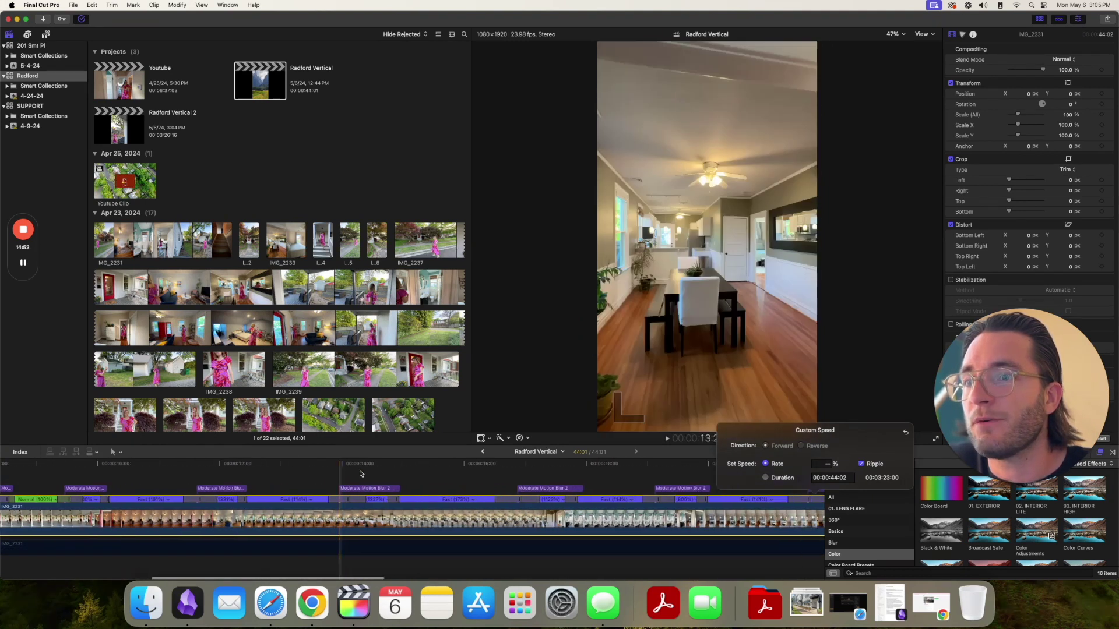
left_click(686, 466)
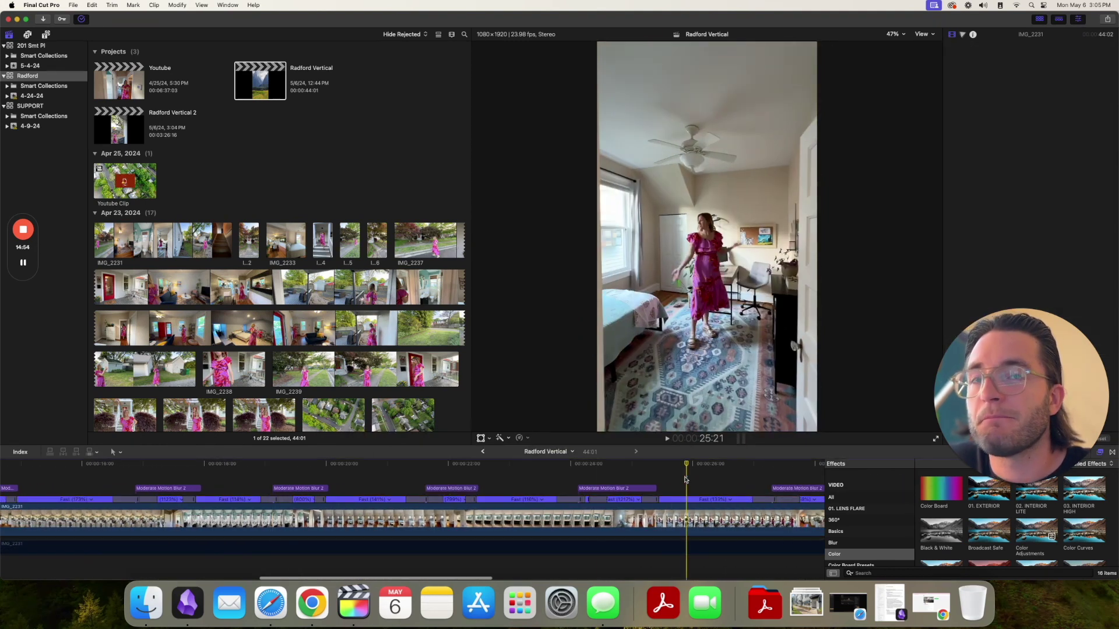
scroll(633, 479, "right", 10)
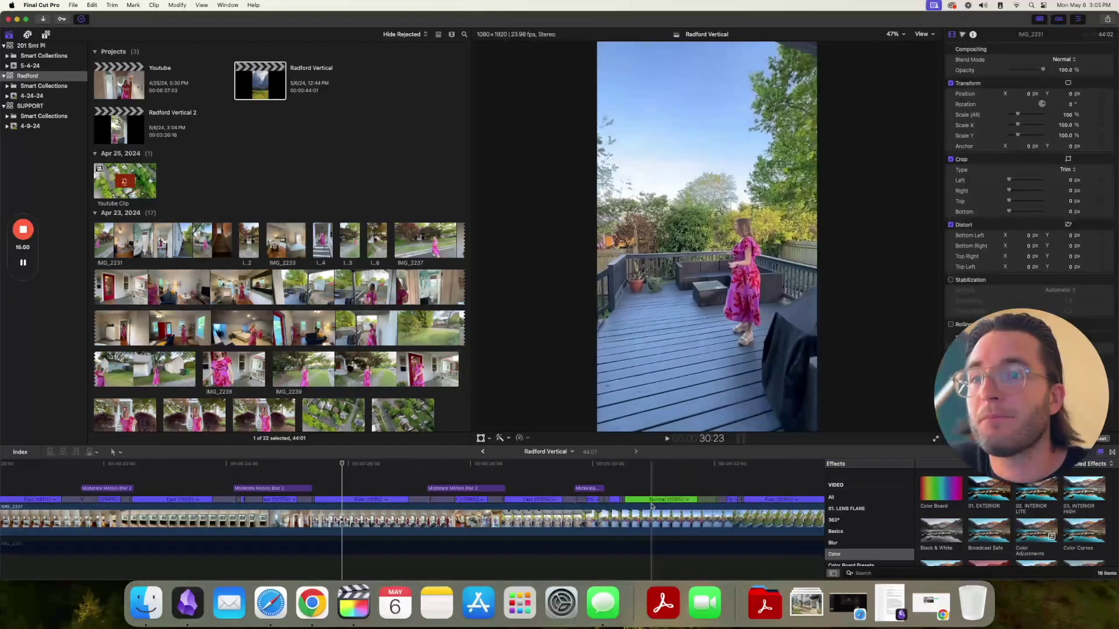
scroll(700, 516, "right", 8)
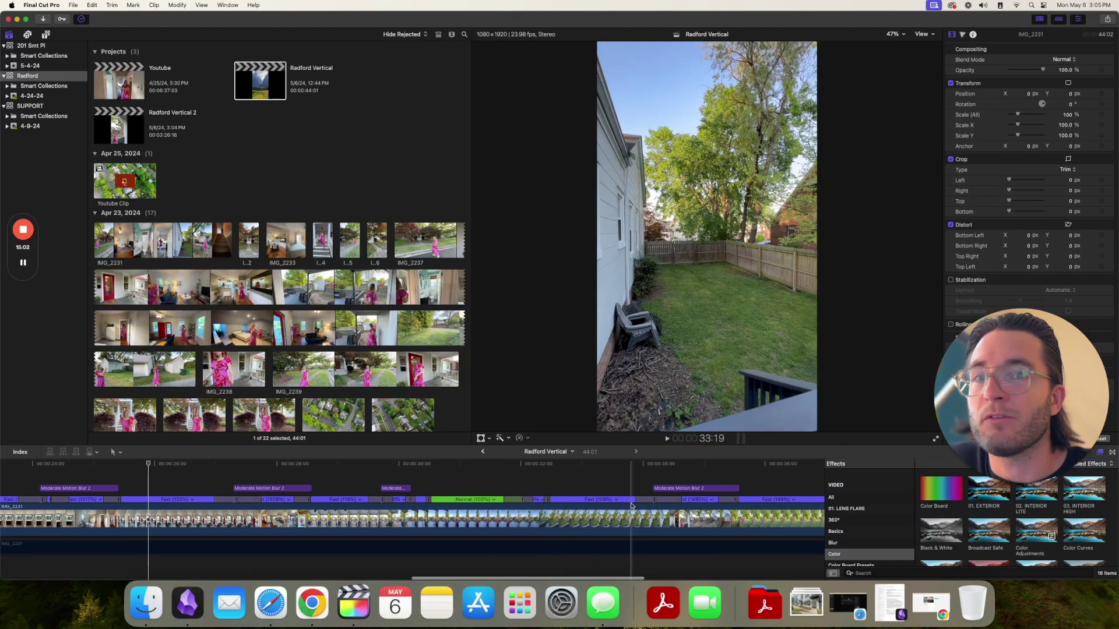
scroll(628, 502, "right", 2)
scroll(628, 502, "right", 8)
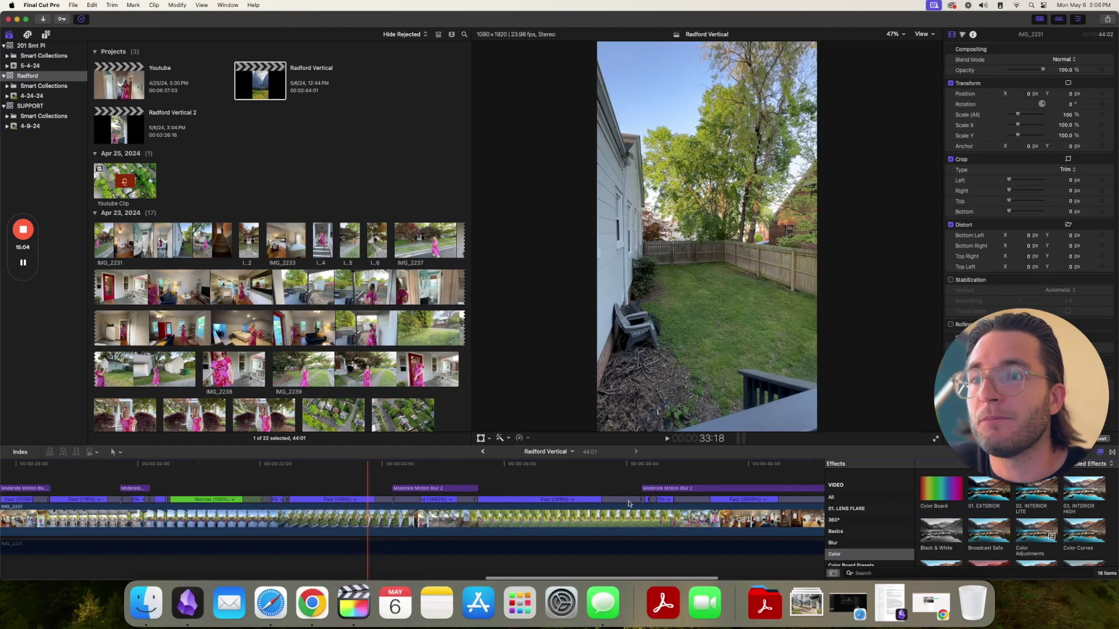
scroll(629, 502, "left", 20)
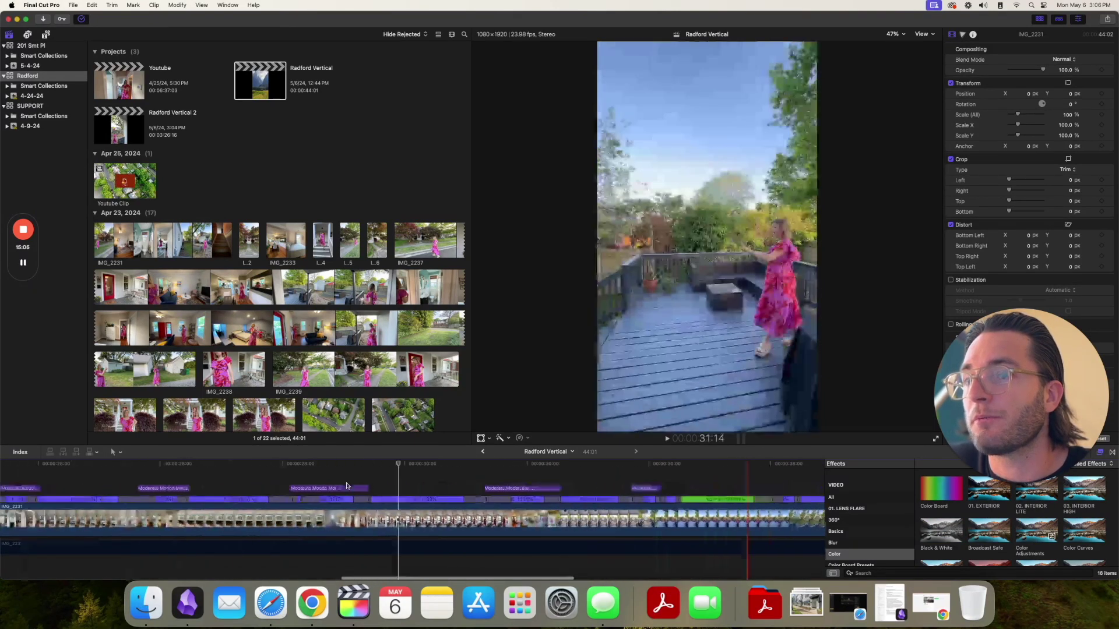
scroll(345, 501, "left", 15)
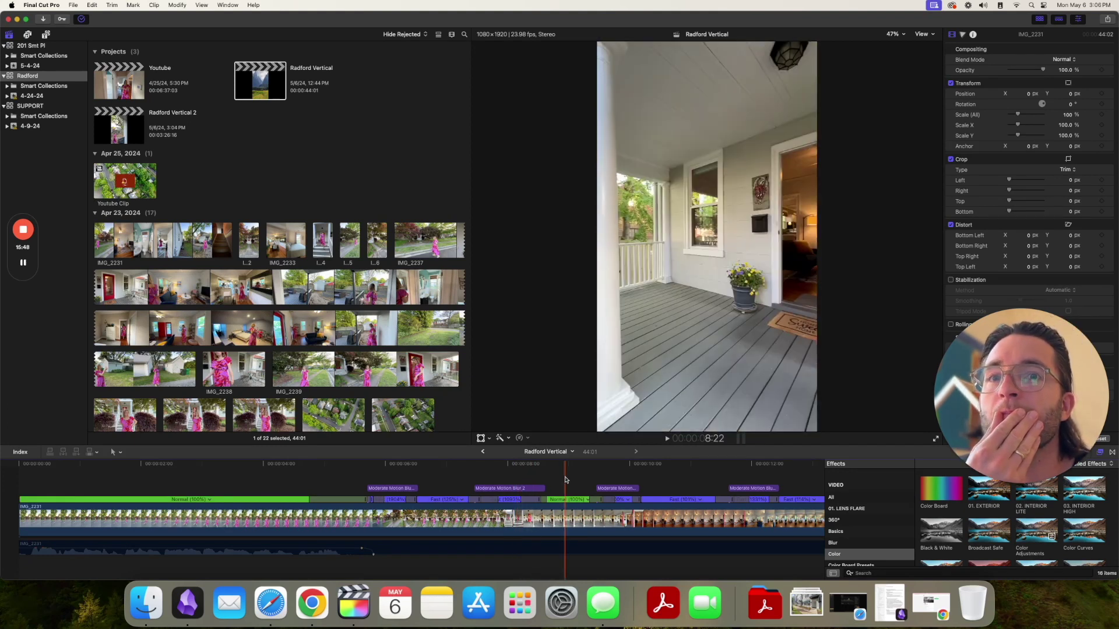
Zoom out to fit the whole 44:01 edit, play it, and hide the Effects browser with Command-5.
scroll(565, 479, "left", 1)
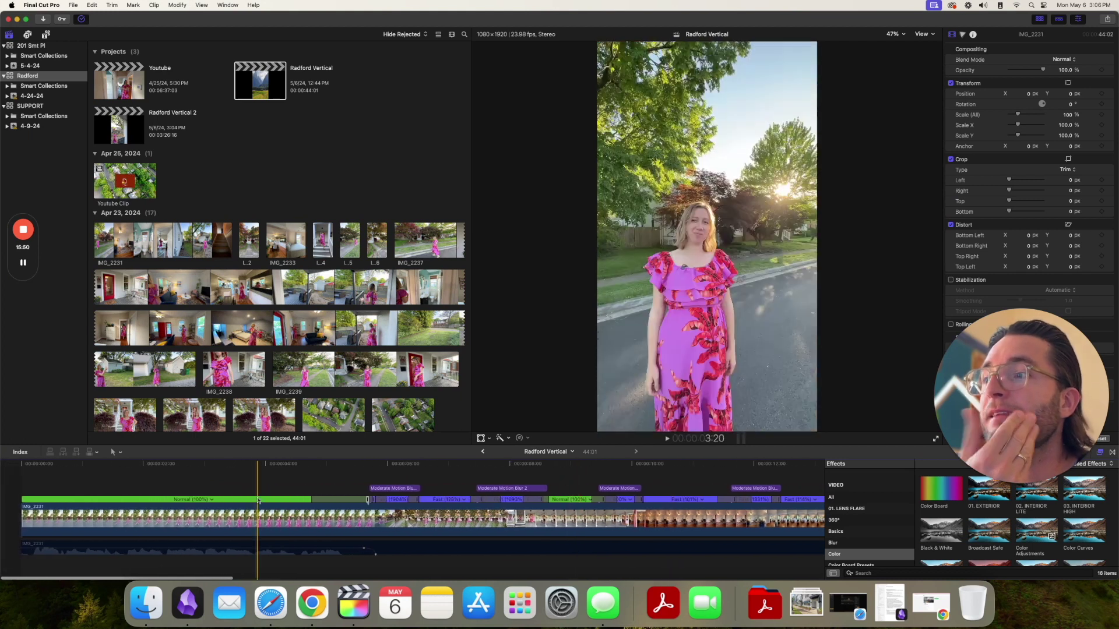
key("super+minus")
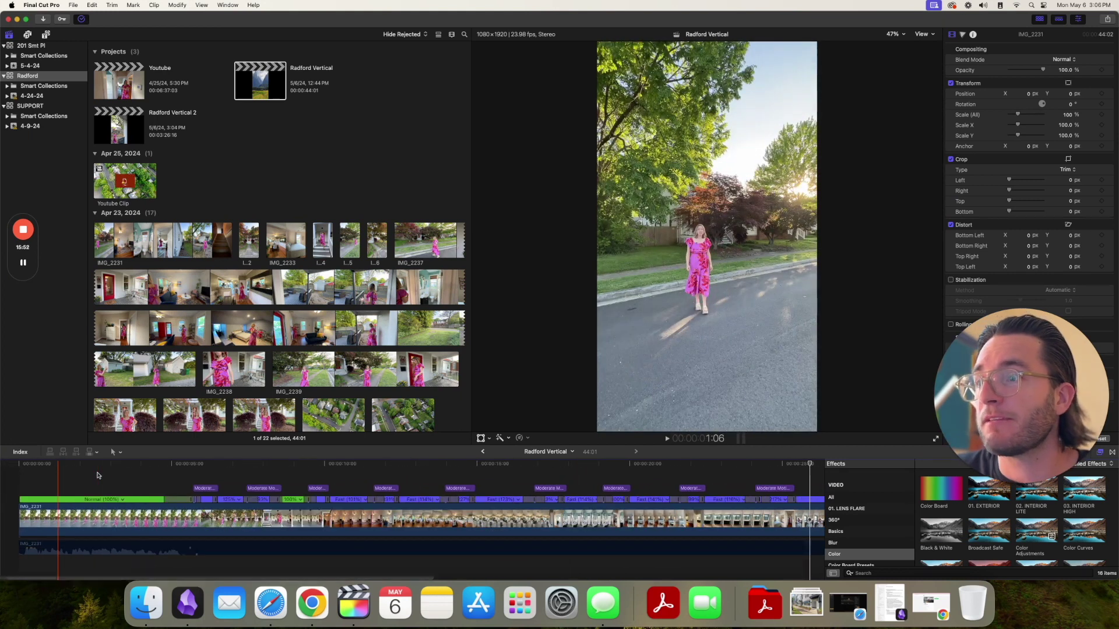
key("space")
key("super+5")
key("super+minus")
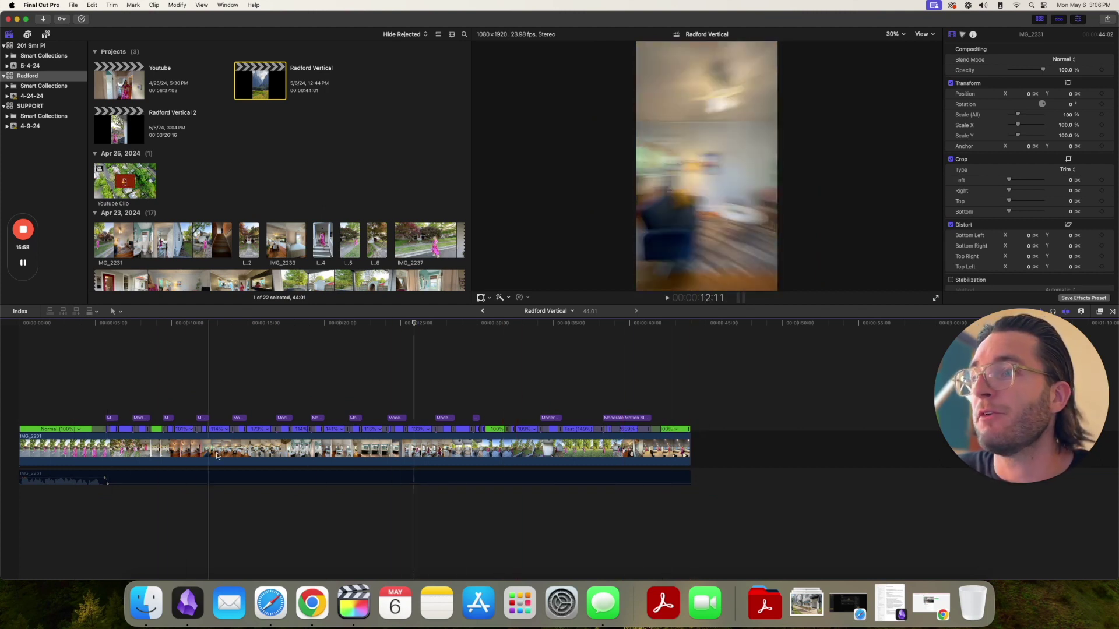
scroll(641, 439, "up", 10)
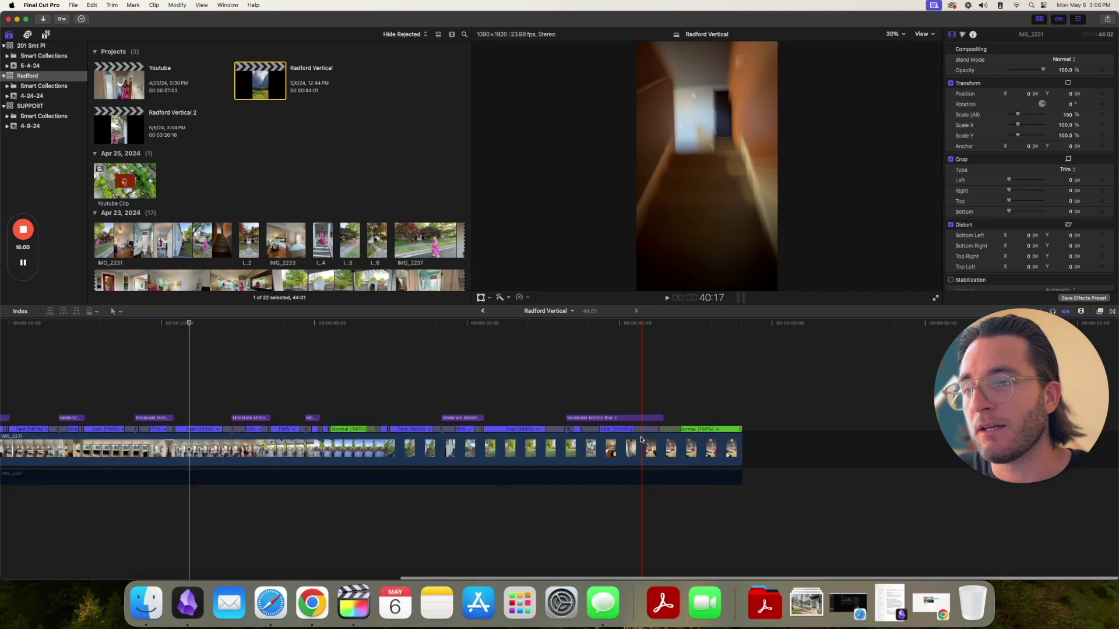
scroll(596, 438, "down", 8)
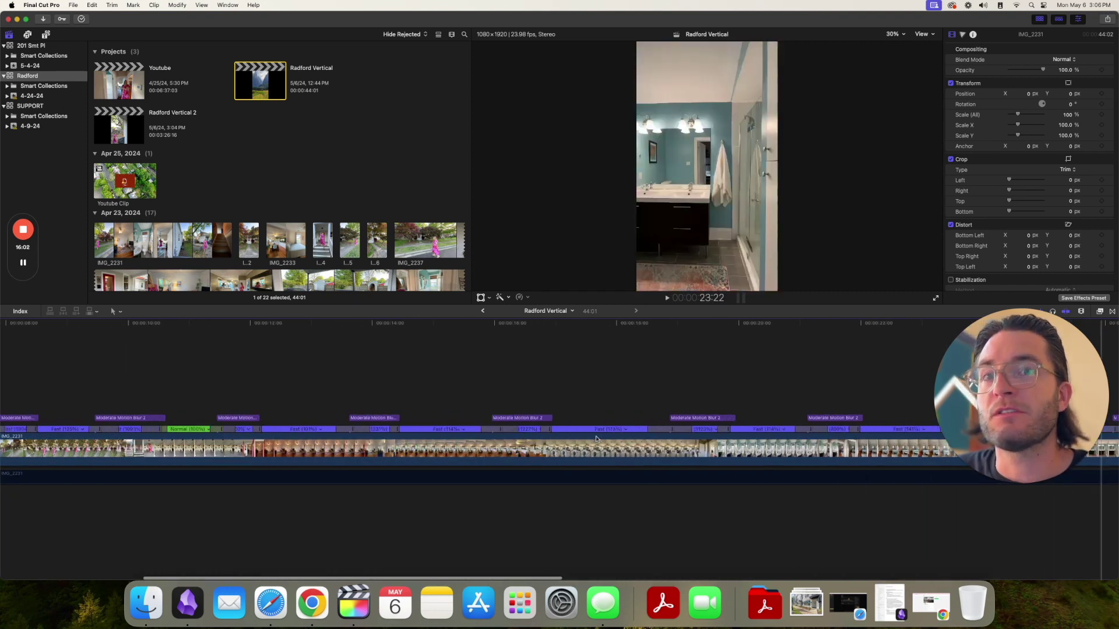